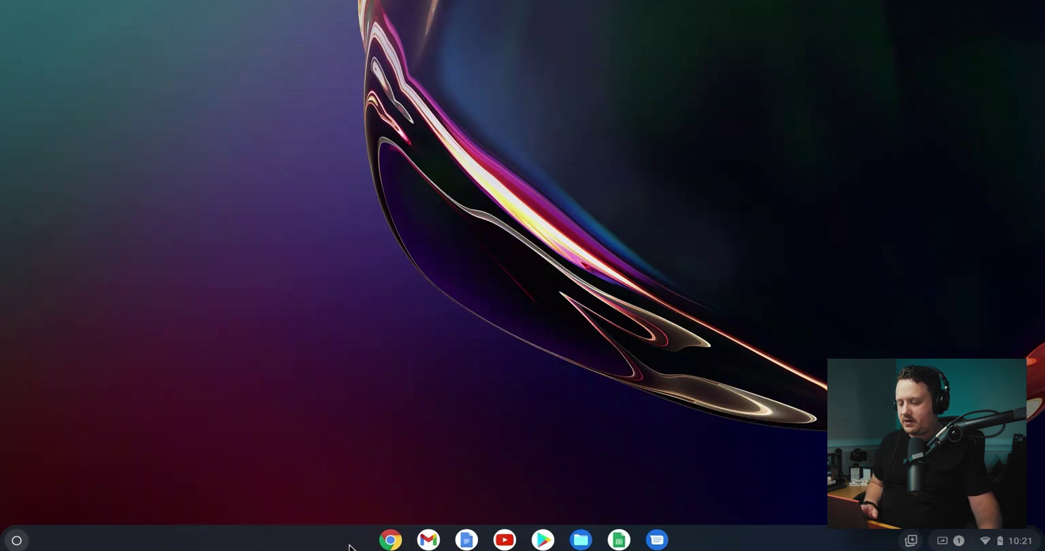
Find Clipchamp among the installed apps on the Chromebook and launch it.
{"action": "key", "text": "super"}
{"action": "scroll", "coordinate": [327, 505], "scroll_direction": "down", "scroll_amount": 2}
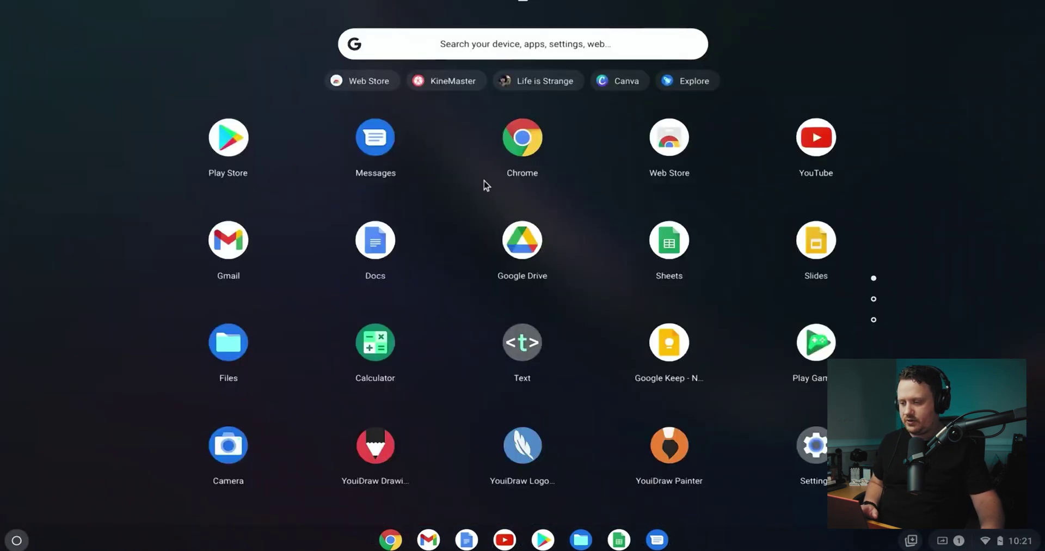
{"action": "scroll", "coordinate": [582, 376], "scroll_direction": "down", "scroll_amount": 2}
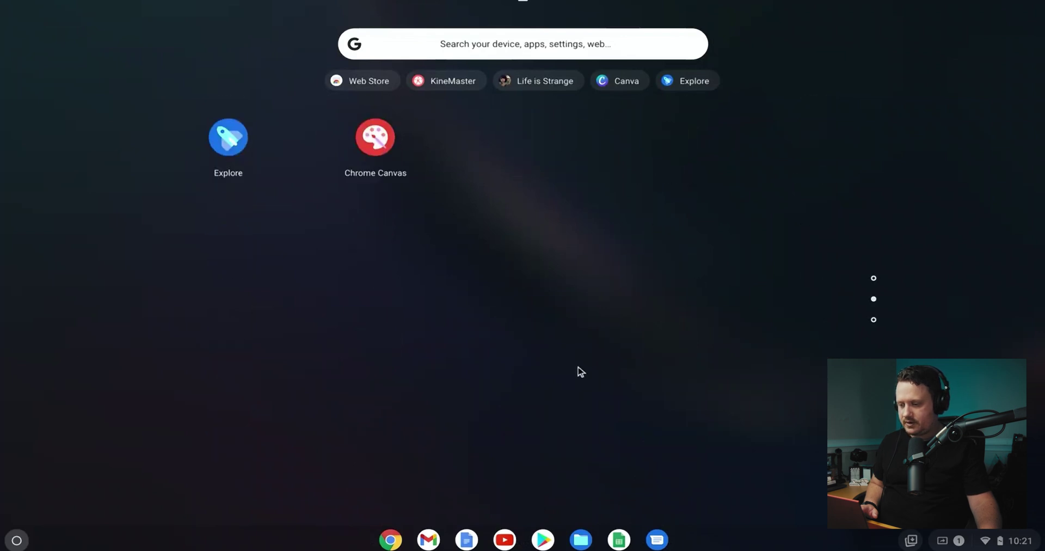
{"action": "scroll", "coordinate": [581, 374], "scroll_direction": "up", "scroll_amount": 1}
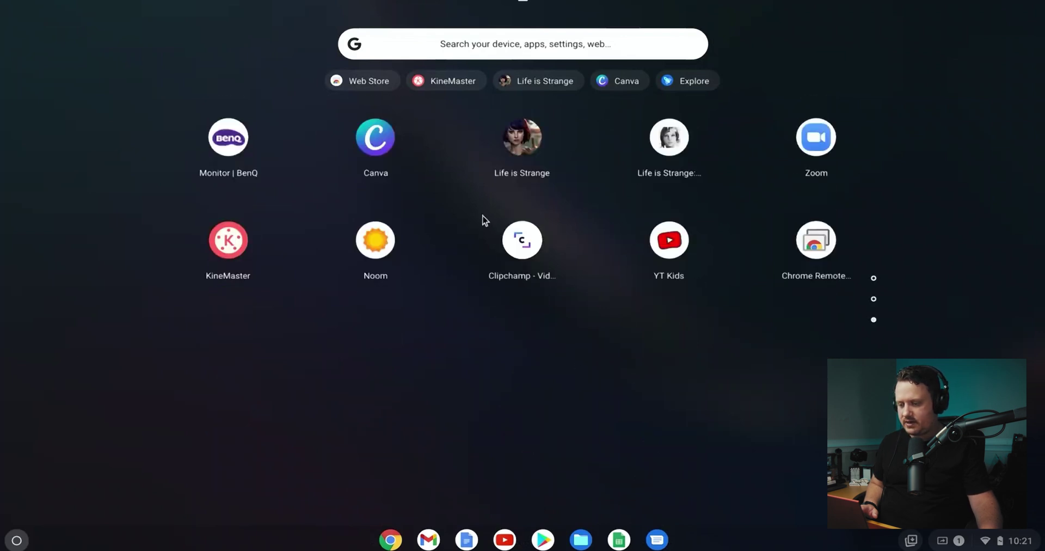
{"action": "left_click", "coordinate": [518, 252]}
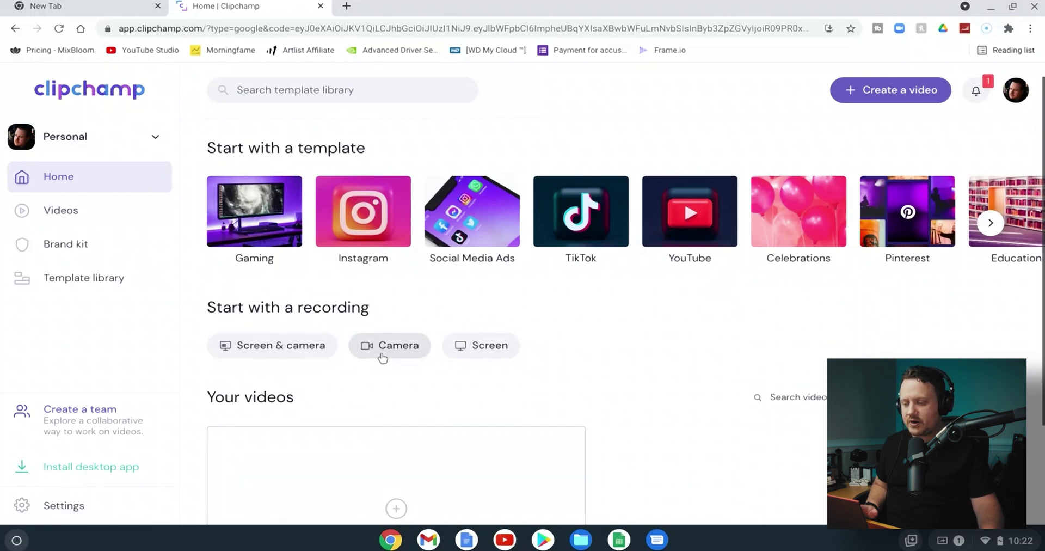
Look over the home page's recording options and video area, plus the Videos and Brand kit pages.
{"action": "scroll", "coordinate": [537, 365], "scroll_direction": "down", "scroll_amount": 3}
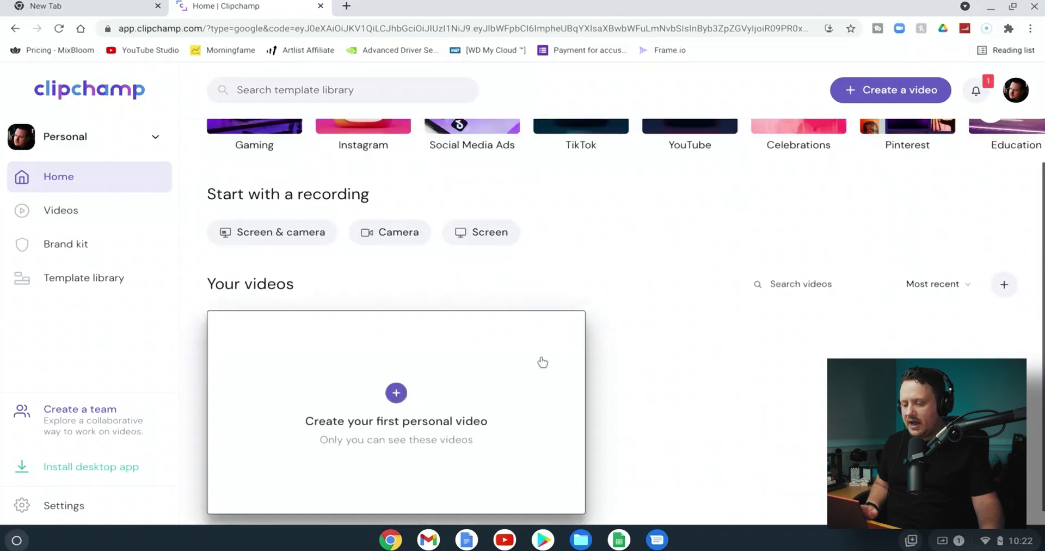
{"action": "left_click", "coordinate": [68, 218]}
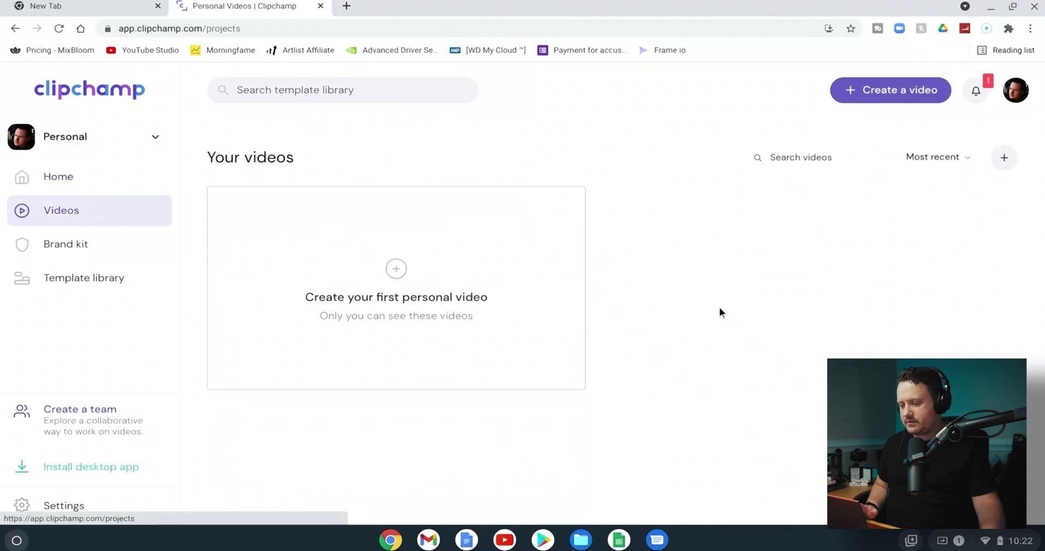
{"action": "left_click", "coordinate": [79, 244]}
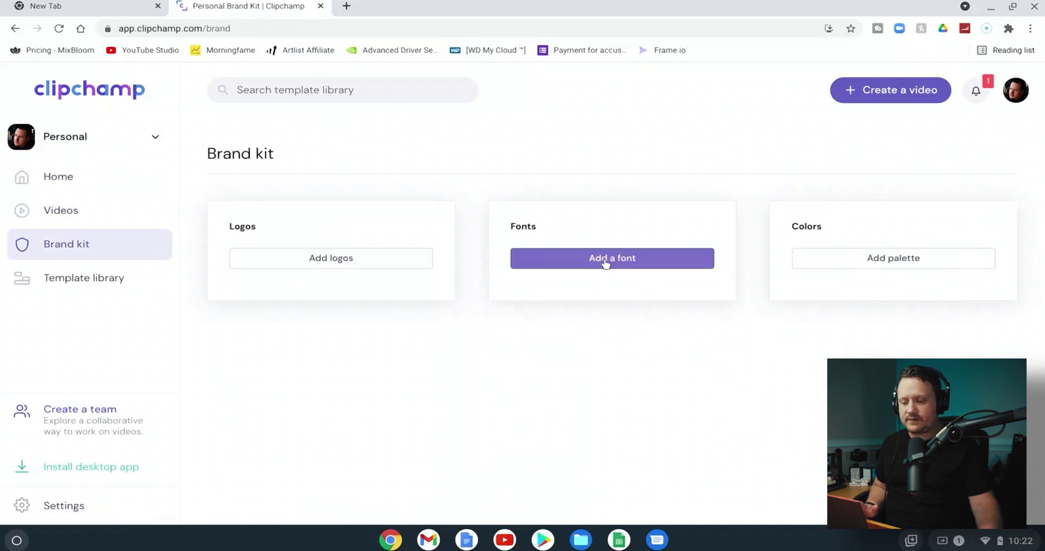
Open the template library and browse its row of template categories, returning to the YouTube category.
{"action": "left_click", "coordinate": [84, 278]}
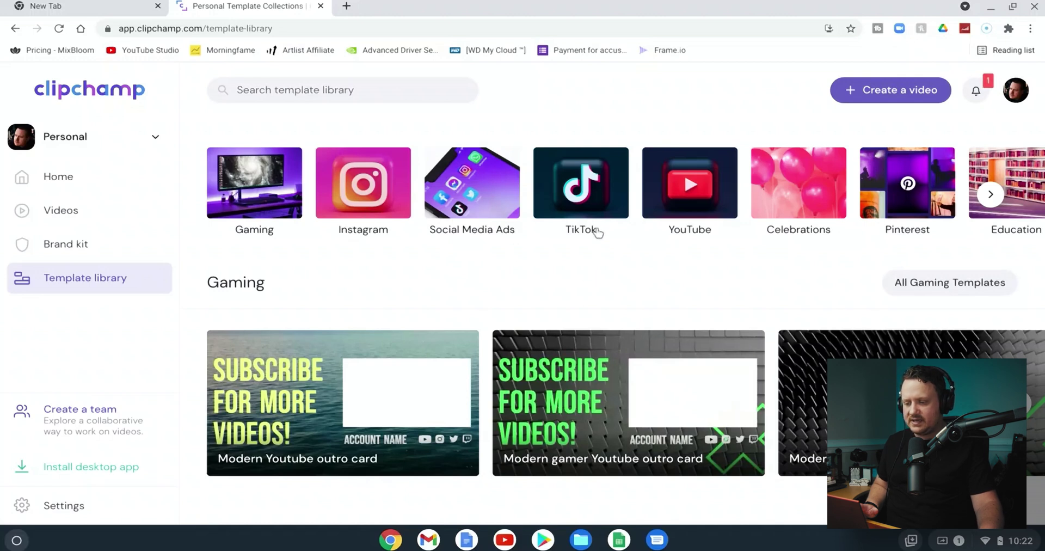
{"action": "left_click", "coordinate": [991, 204]}
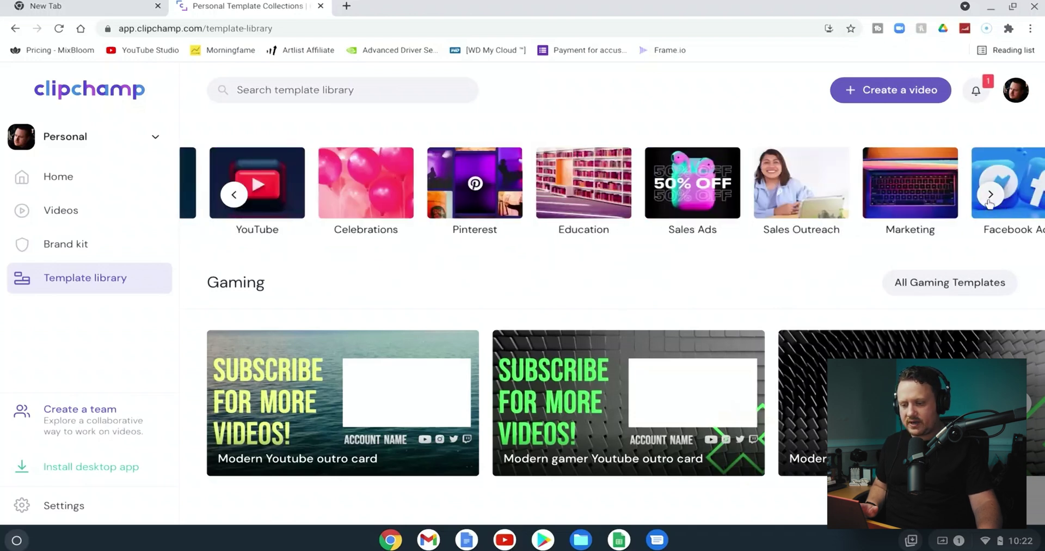
{"action": "left_click", "coordinate": [990, 195]}
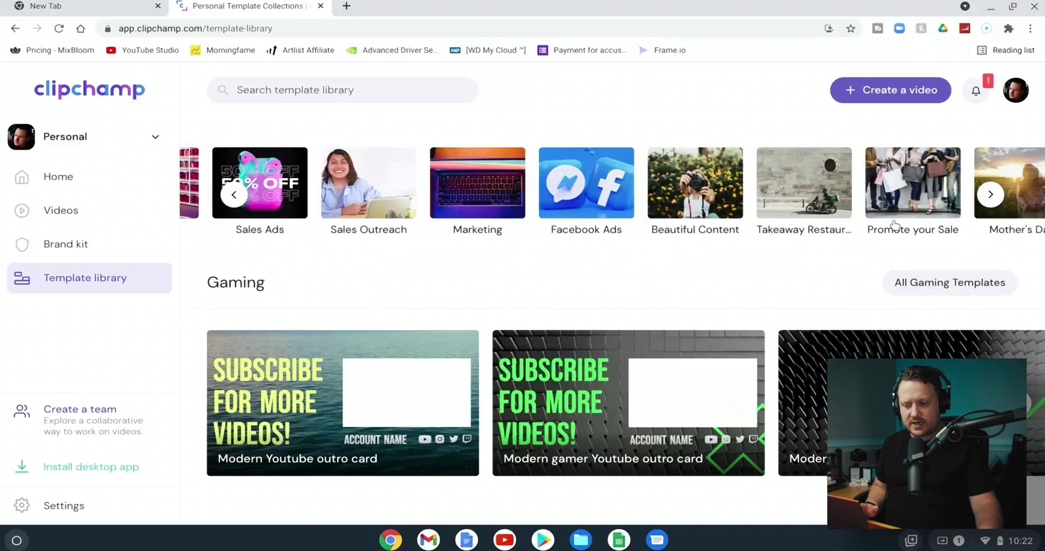
{"action": "left_click", "coordinate": [989, 195]}
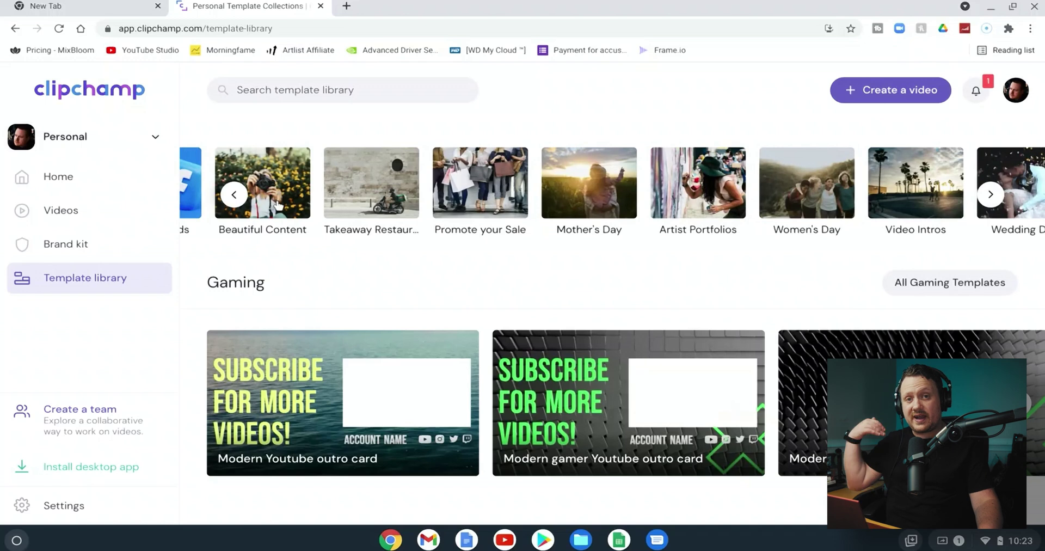
{"action": "left_click", "coordinate": [235, 197]}
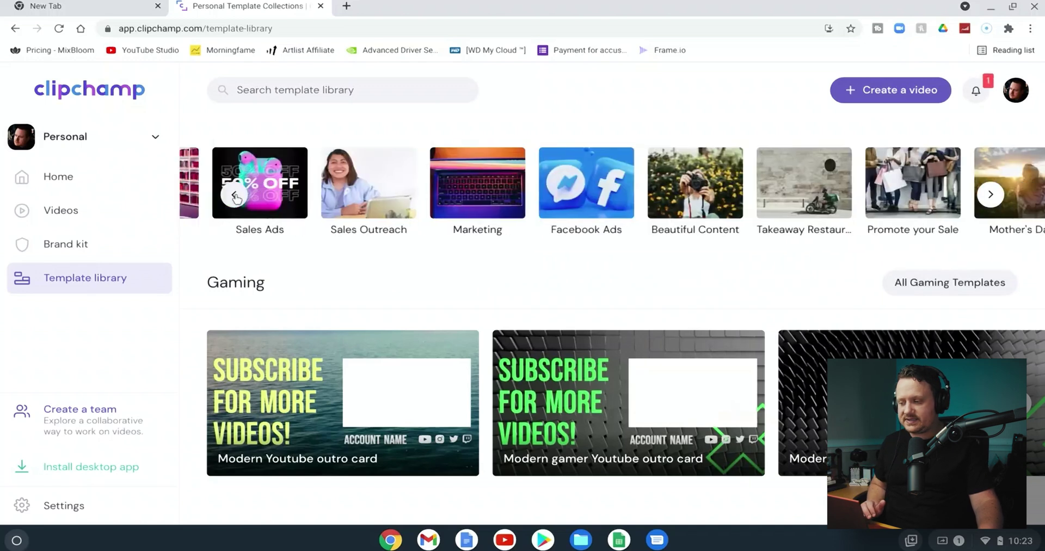
{"action": "left_click", "coordinate": [235, 197]}
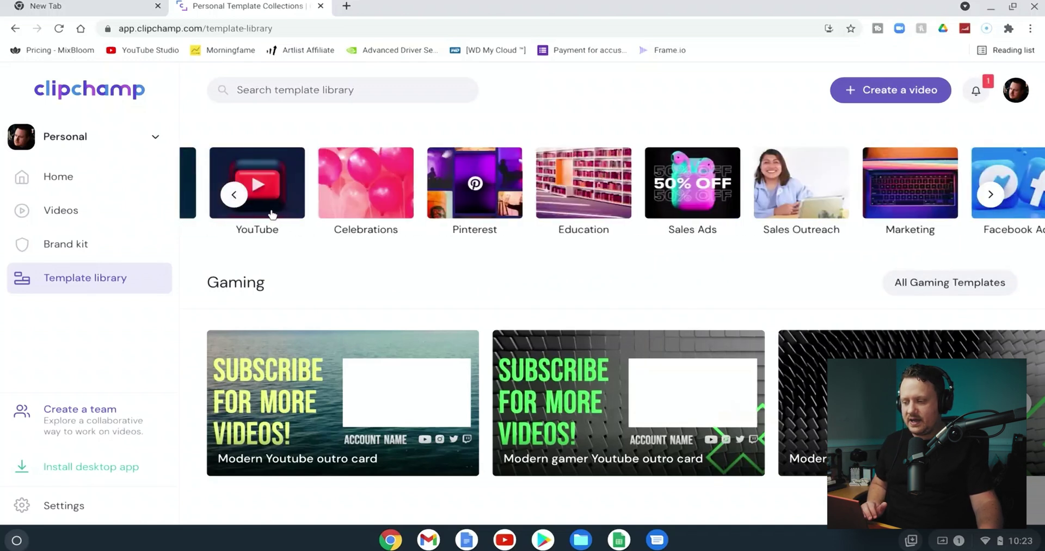
Open the YouTube template category and examine the available intro, outro and video templates.
{"action": "left_click", "coordinate": [266, 211]}
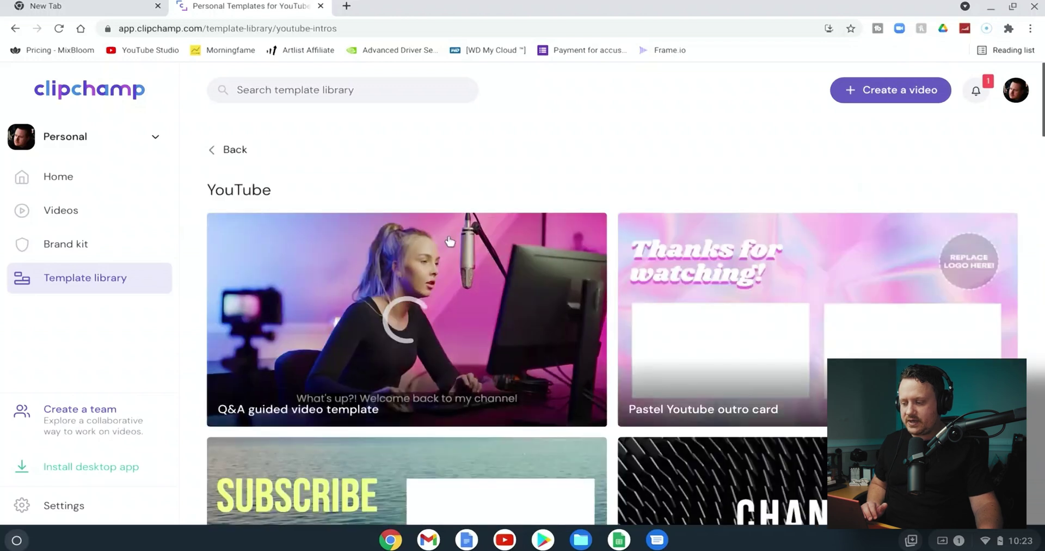
{"action": "scroll", "coordinate": [436, 294], "scroll_direction": "down", "scroll_amount": 1}
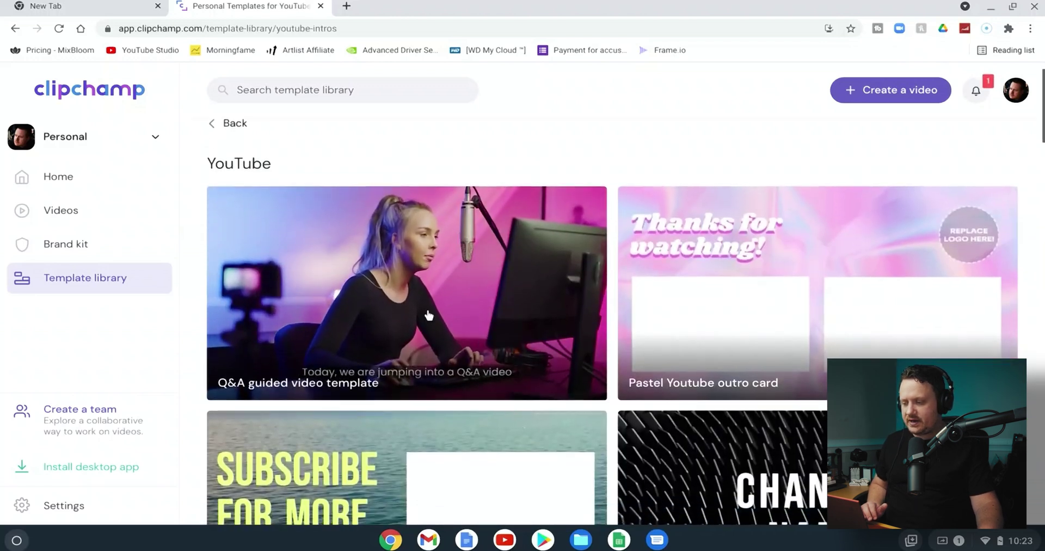
{"action": "scroll", "coordinate": [429, 315], "scroll_direction": "down", "scroll_amount": 2}
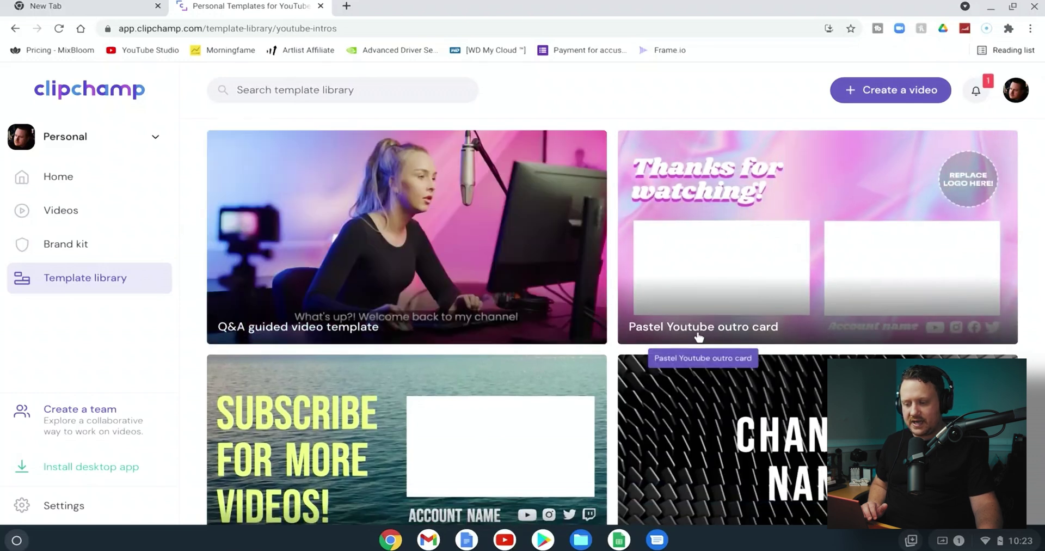
{"action": "scroll", "coordinate": [698, 337], "scroll_direction": "down", "scroll_amount": 1}
{"action": "scroll", "coordinate": [698, 338], "scroll_direction": "down", "scroll_amount": 3}
{"action": "scroll", "coordinate": [698, 337], "scroll_direction": "down", "scroll_amount": 6}
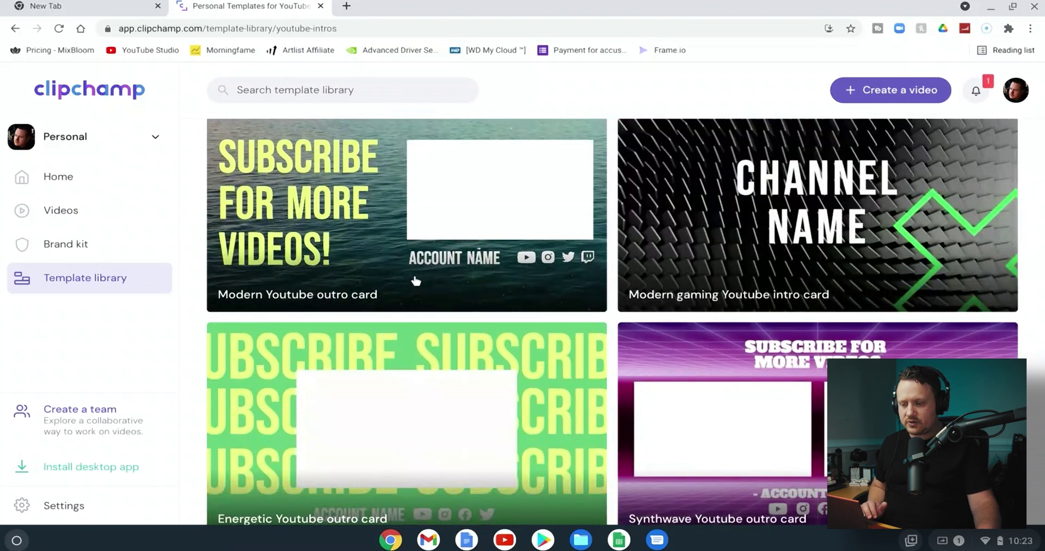
{"action": "scroll", "coordinate": [513, 310], "scroll_direction": "down", "scroll_amount": 2}
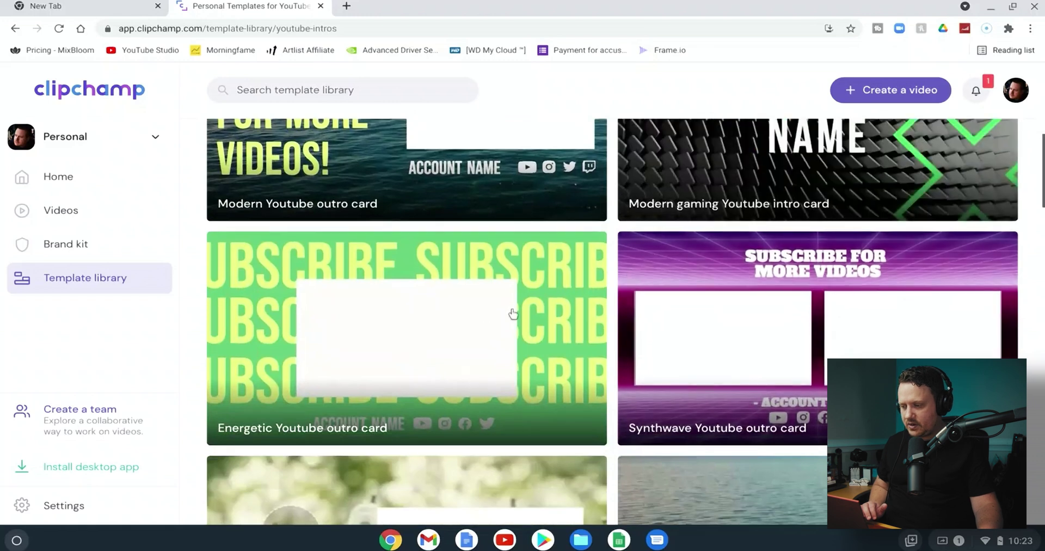
{"action": "scroll", "coordinate": [688, 351], "scroll_direction": "down", "scroll_amount": 4}
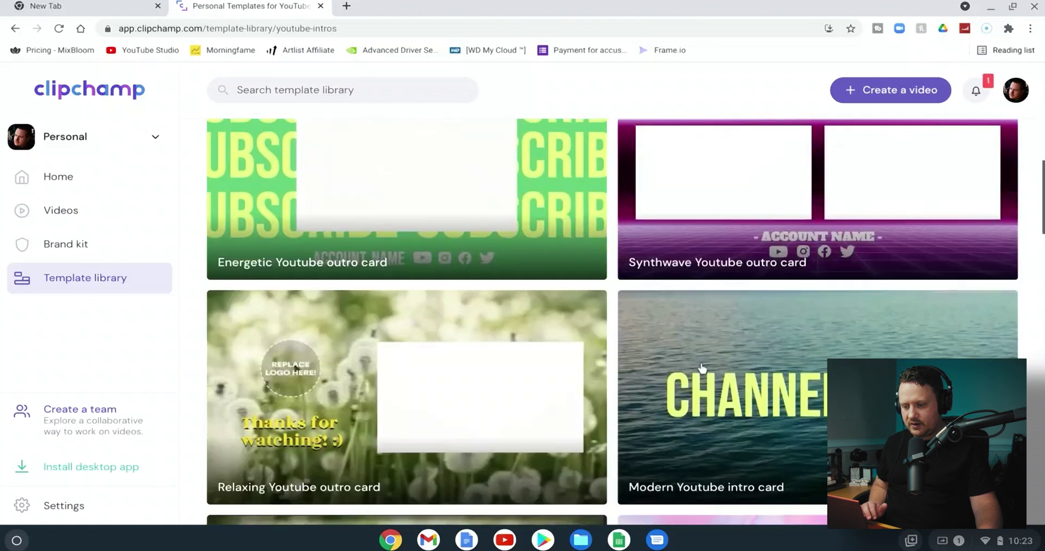
{"action": "scroll", "coordinate": [688, 351], "scroll_direction": "down", "scroll_amount": 3}
{"action": "scroll", "coordinate": [692, 348], "scroll_direction": "down", "scroll_amount": 5}
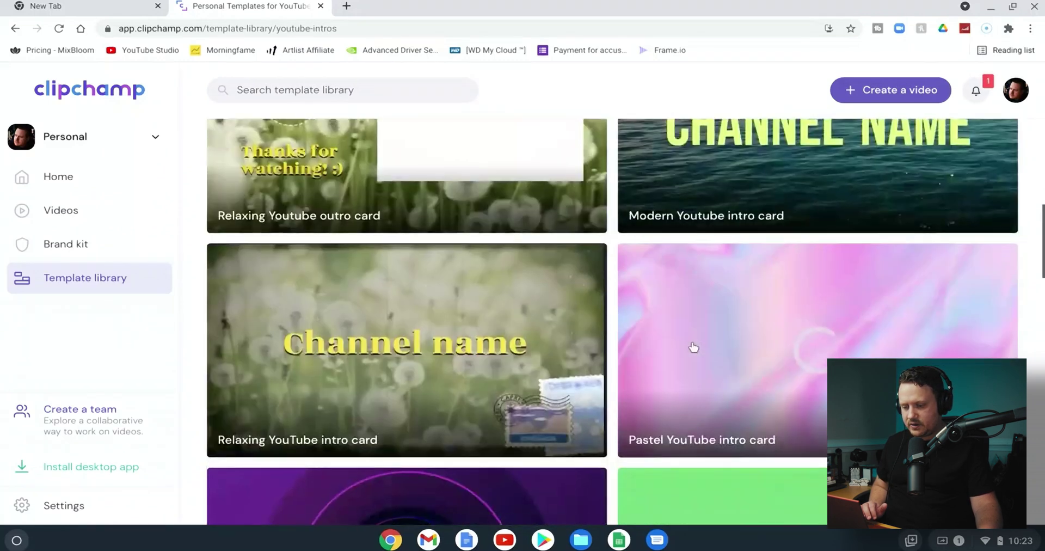
{"action": "scroll", "coordinate": [489, 310], "scroll_direction": "down", "scroll_amount": 4}
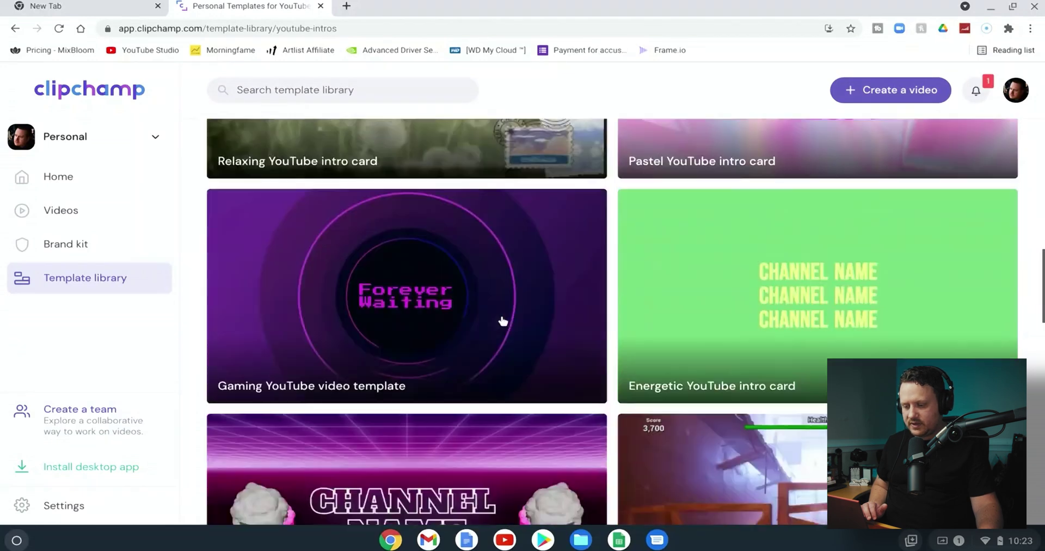
{"action": "scroll", "coordinate": [521, 325], "scroll_direction": "down", "scroll_amount": 7}
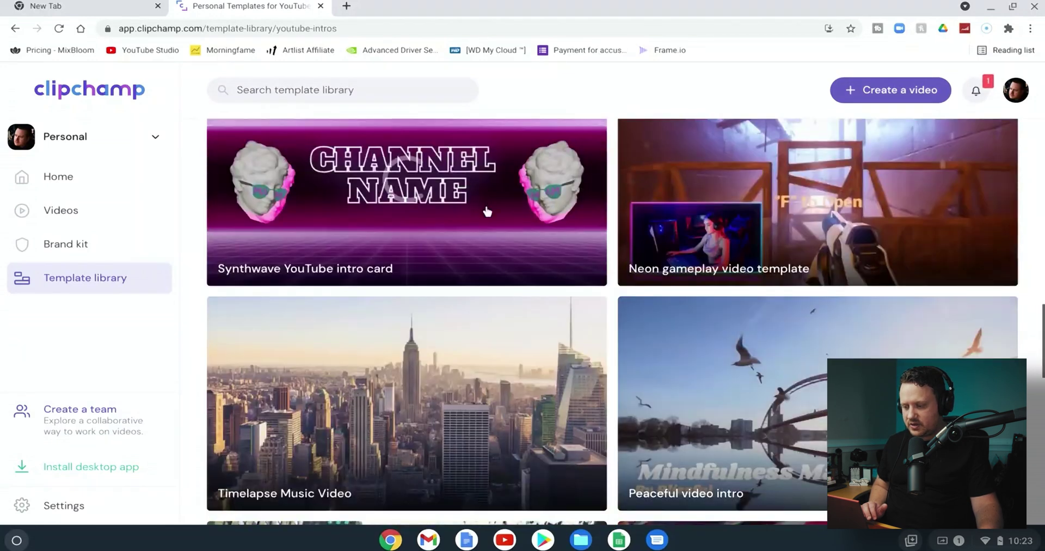
{"action": "scroll", "coordinate": [712, 302], "scroll_direction": "down", "scroll_amount": 3}
{"action": "scroll", "coordinate": [702, 301], "scroll_direction": "down", "scroll_amount": 4}
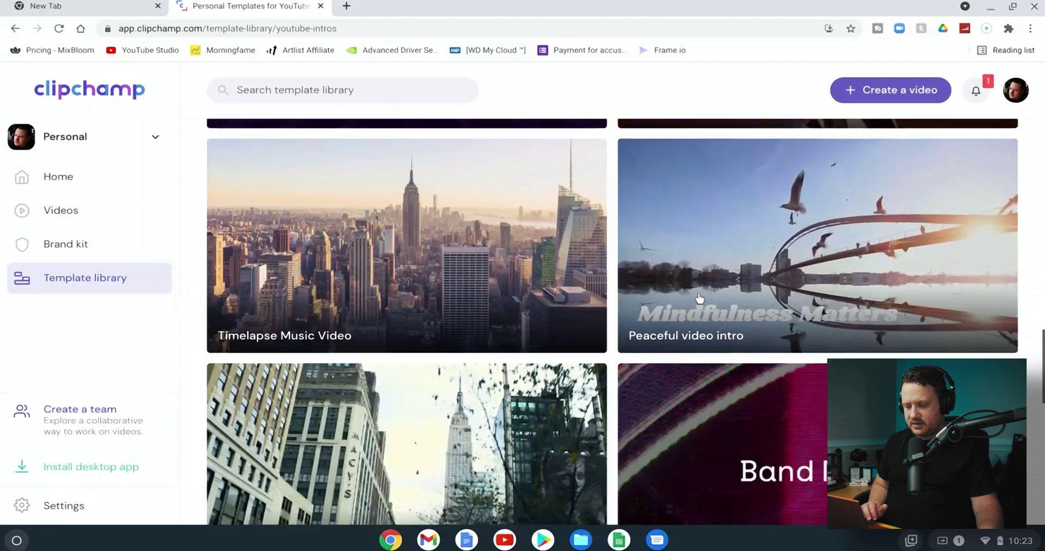
{"action": "scroll", "coordinate": [685, 299], "scroll_direction": "down", "scroll_amount": 2}
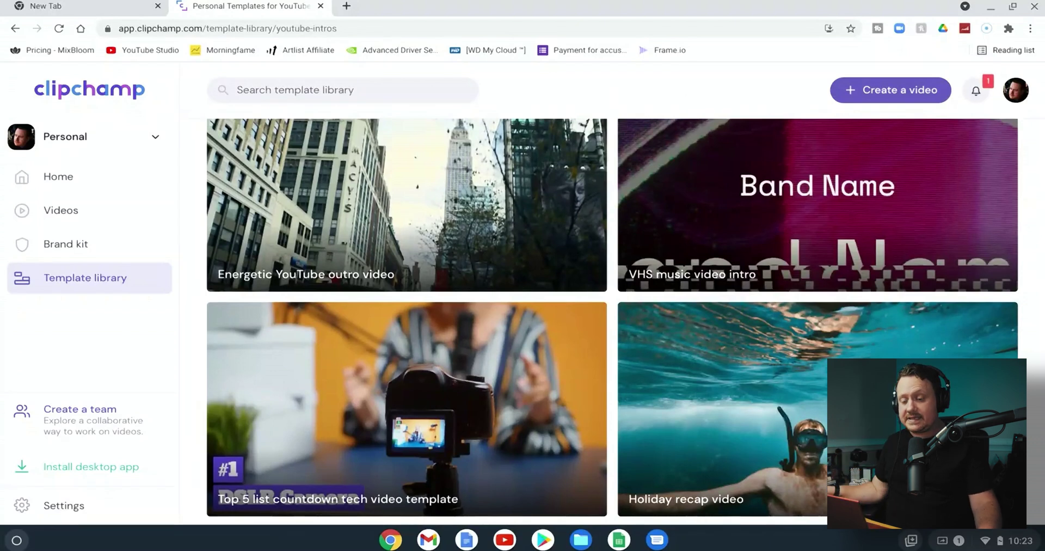
Create a new blank video project and look through the template categories in the editor.
{"action": "left_click", "coordinate": [871, 97]}
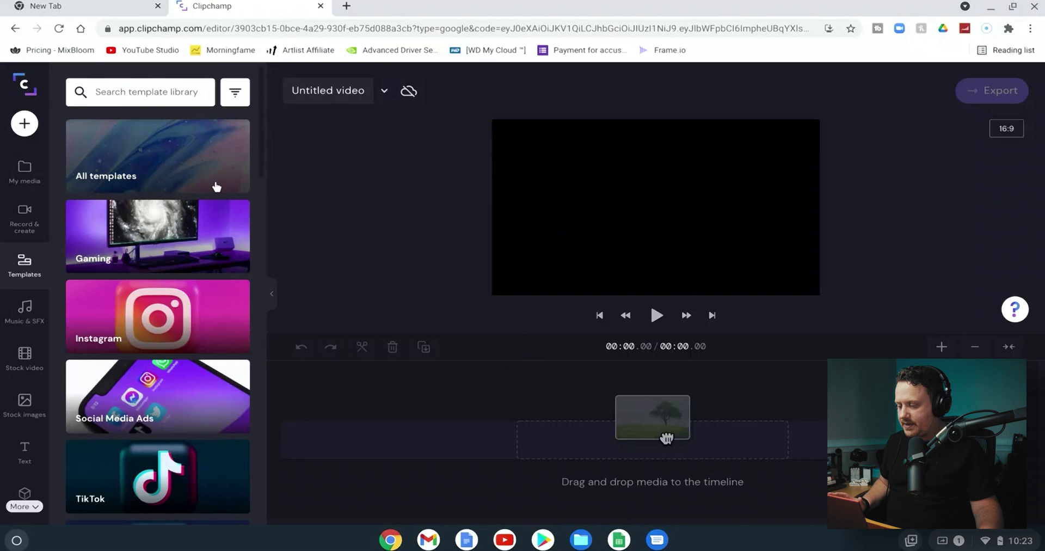
{"action": "scroll", "coordinate": [211, 188], "scroll_direction": "down", "scroll_amount": 5}
{"action": "scroll", "coordinate": [213, 205], "scroll_direction": "down", "scroll_amount": 5}
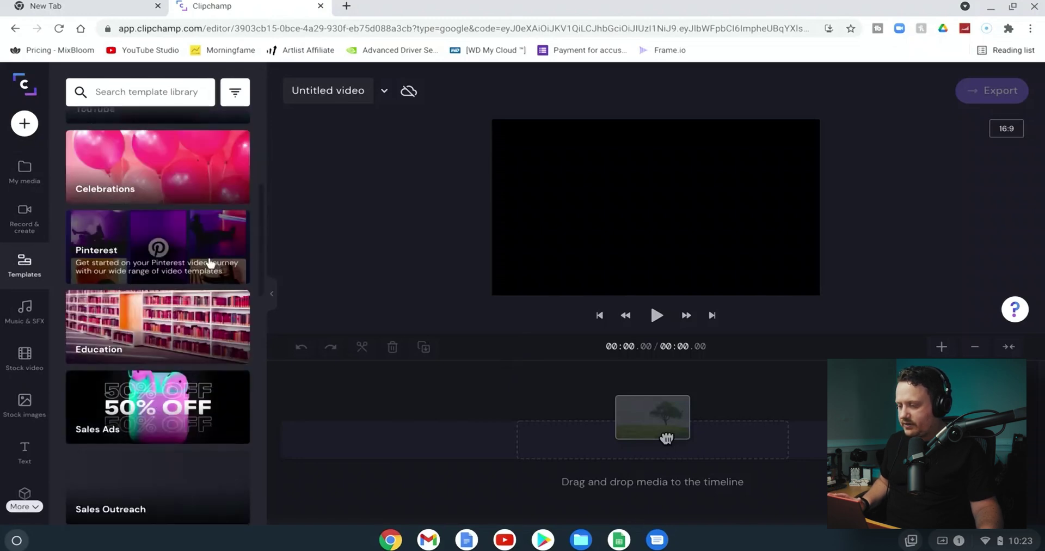
{"action": "scroll", "coordinate": [207, 280], "scroll_direction": "down", "scroll_amount": 4}
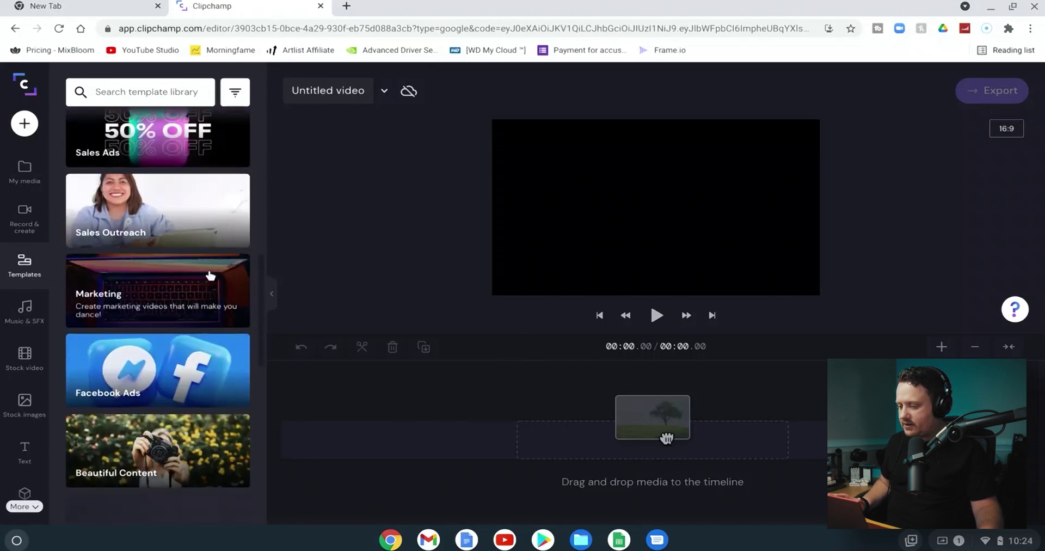
{"action": "scroll", "coordinate": [209, 277], "scroll_direction": "down", "scroll_amount": 1}
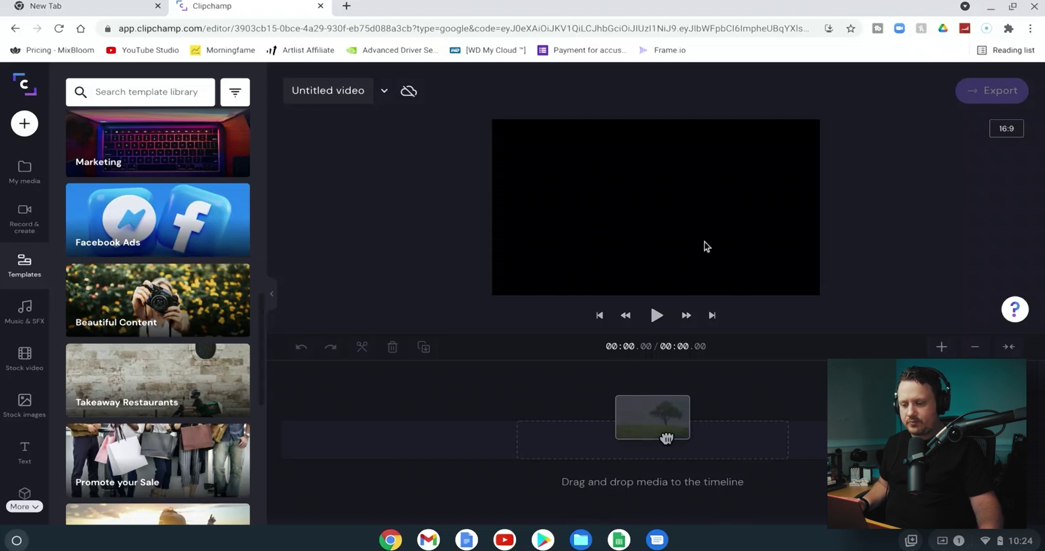
Rename the untitled video project as "Podcast Vlog Day 1".
{"action": "left_click", "coordinate": [350, 96]}
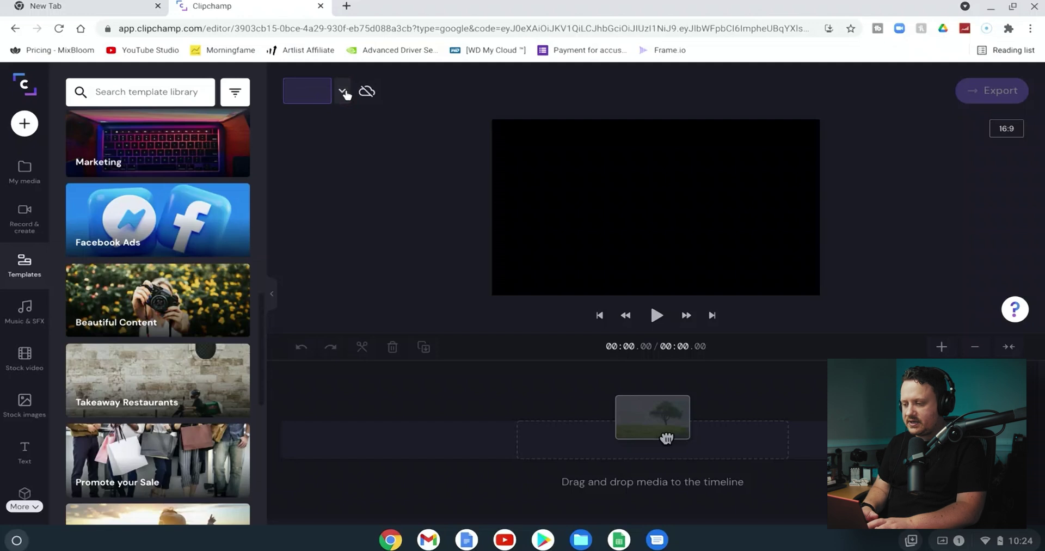
{"action": "type", "text": "Podc"}
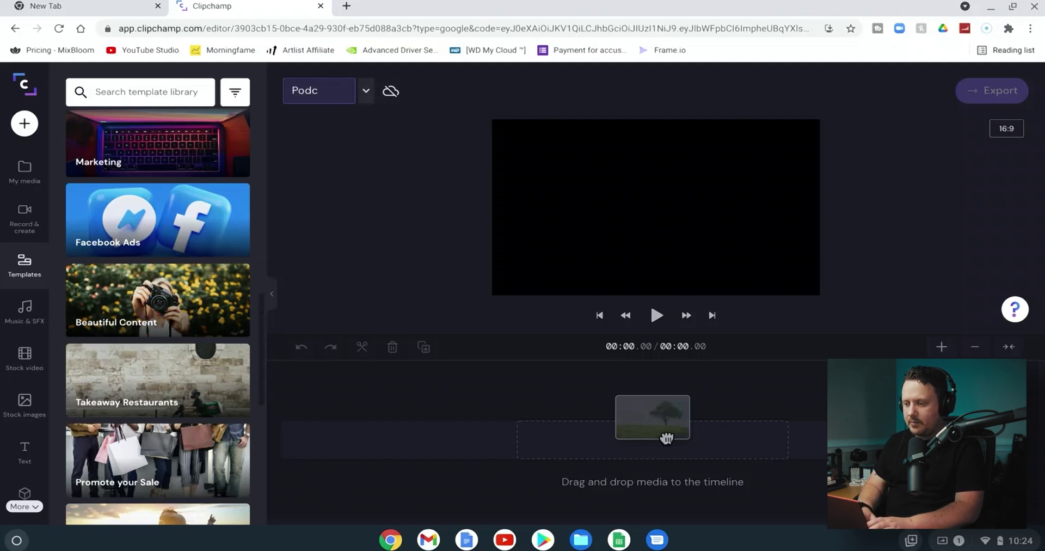
{"action": "type", "text": "ast V"}
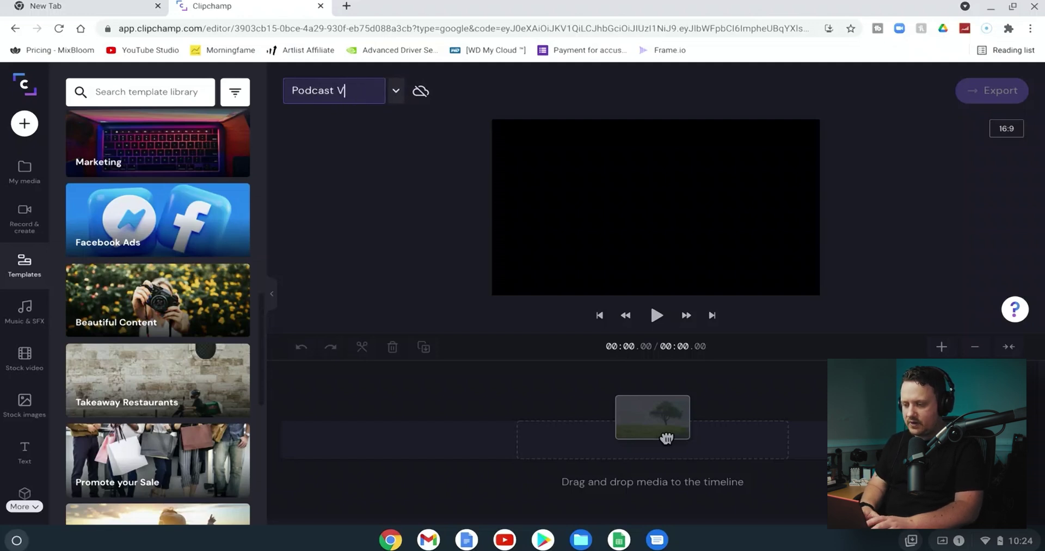
{"action": "type", "text": "log D"}
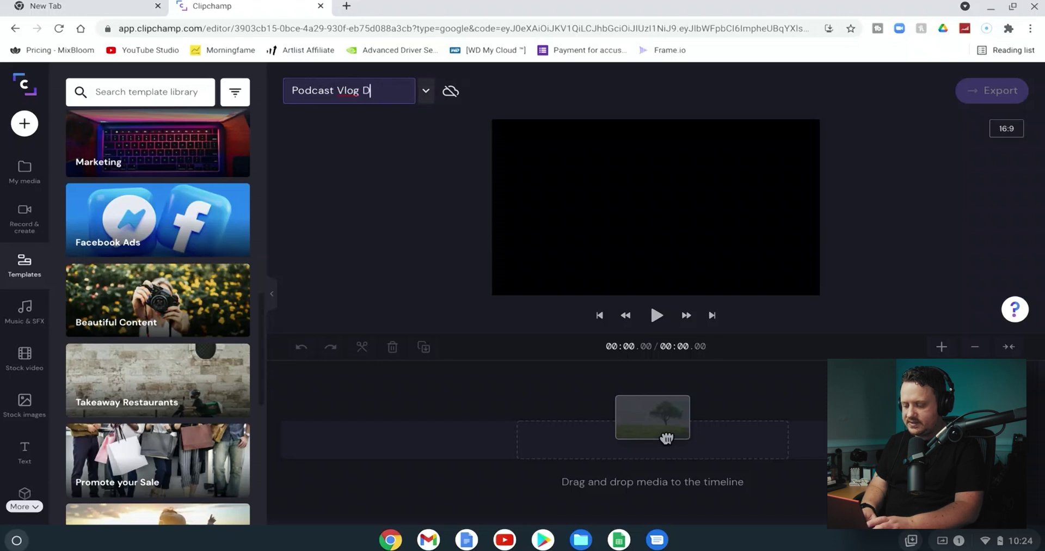
{"action": "type", "text": "ay 1"}
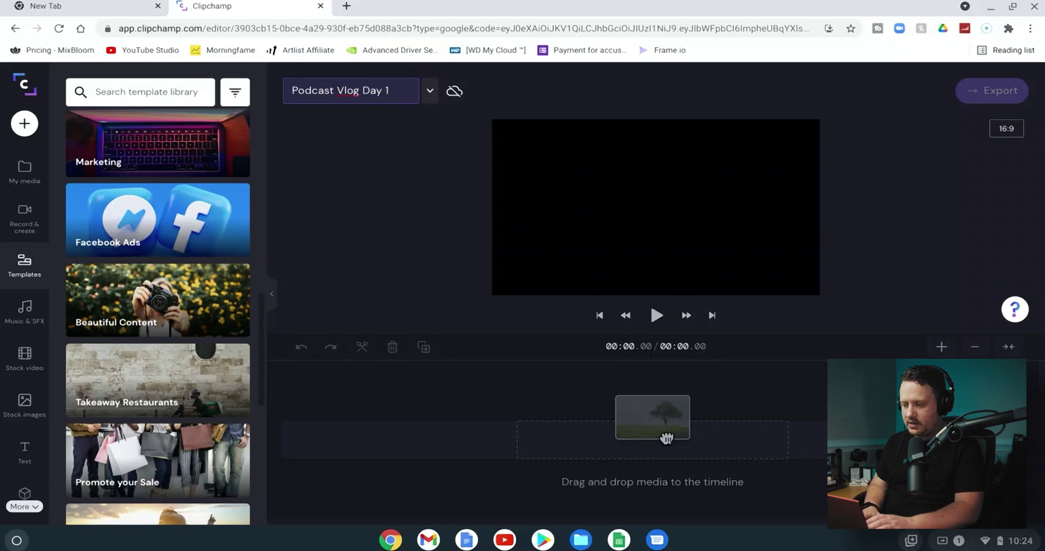
{"action": "key", "text": "Return"}
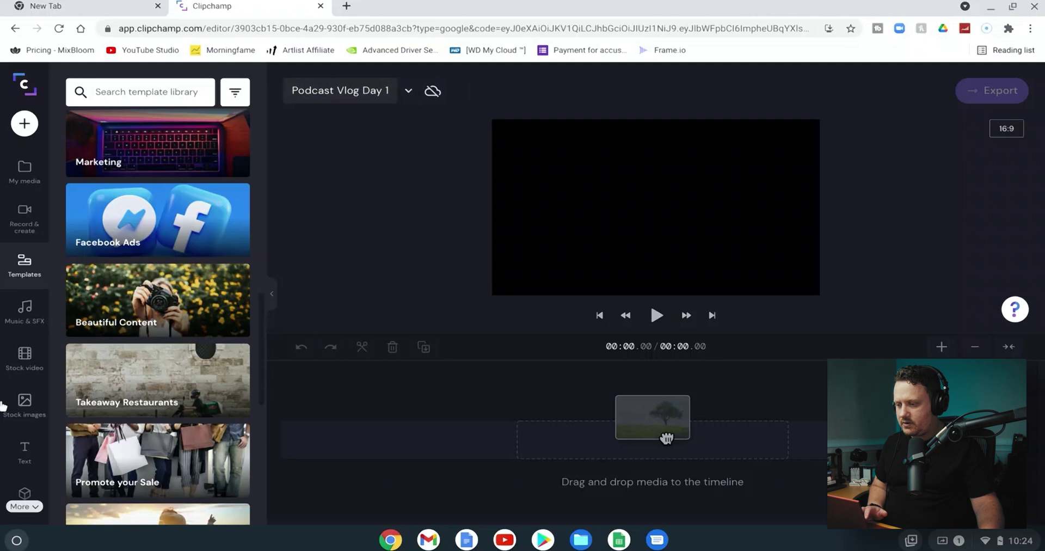
Check the cloud backup status of the project's media.
{"action": "left_click", "coordinate": [434, 93]}
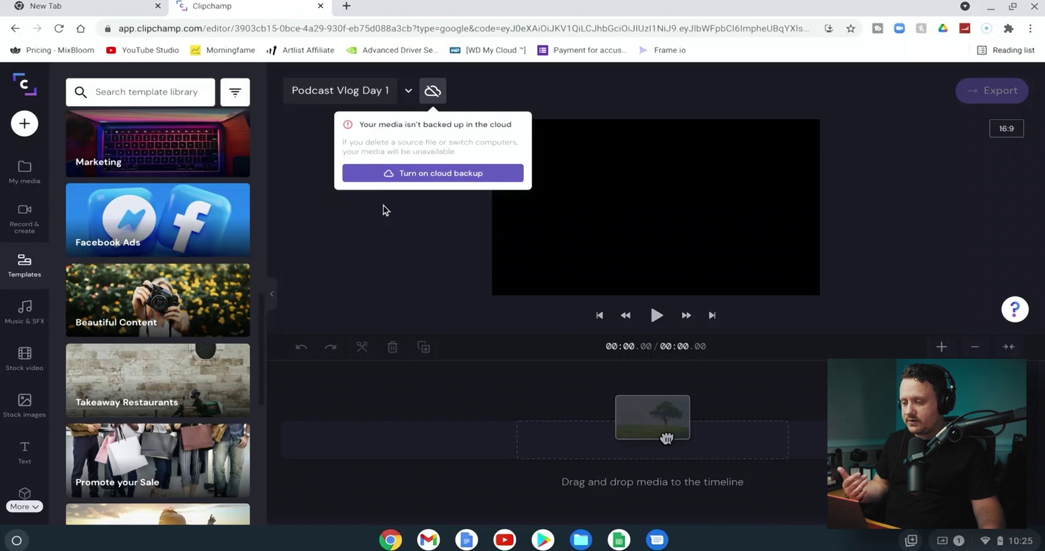
Turn on cloud backup for the project's media.
{"action": "left_click", "coordinate": [412, 177]}
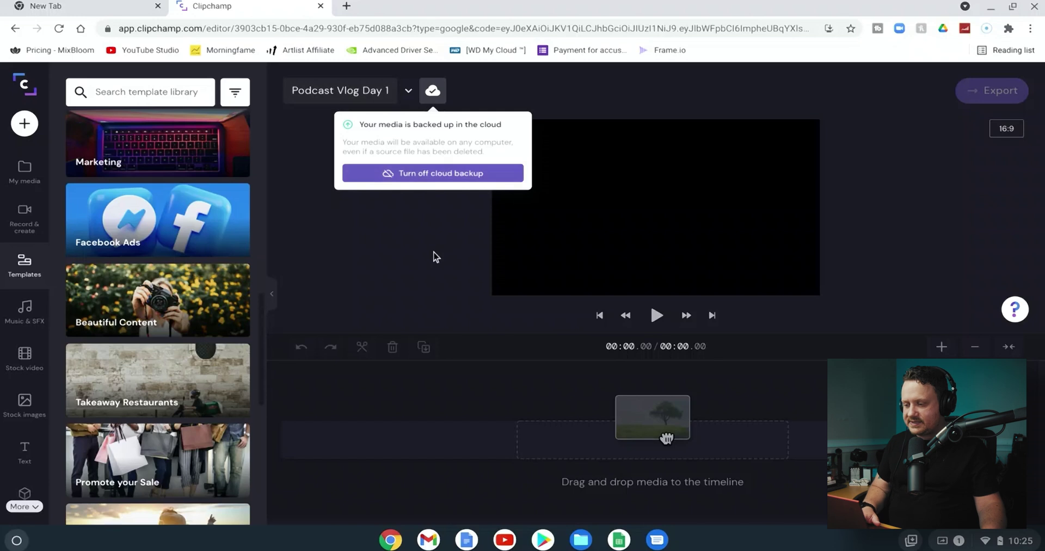
{"action": "left_click", "coordinate": [405, 259]}
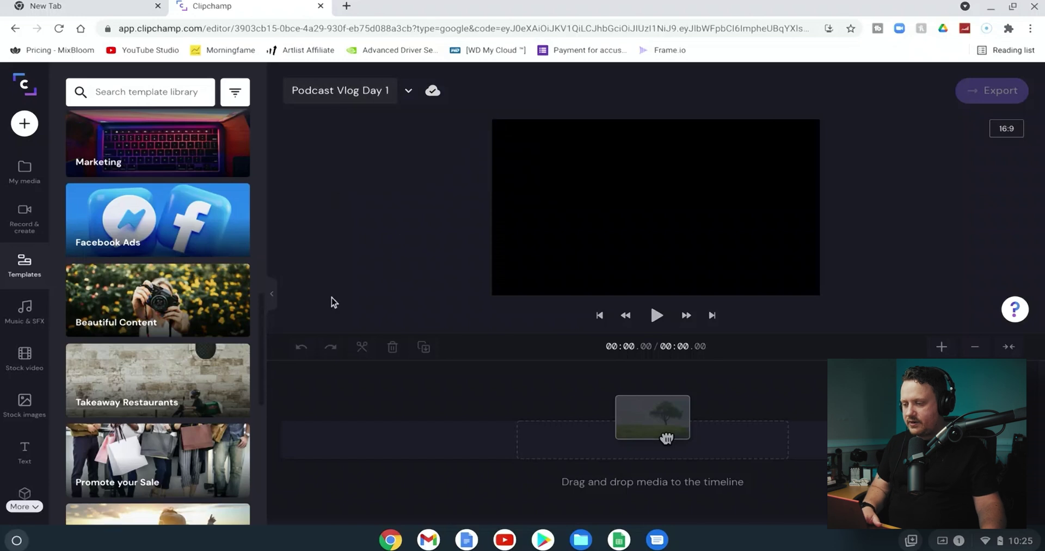
Start a media import from Google Drive and open the Podcast Vlog folder inside the YouTube folder.
{"action": "left_click", "coordinate": [21, 173]}
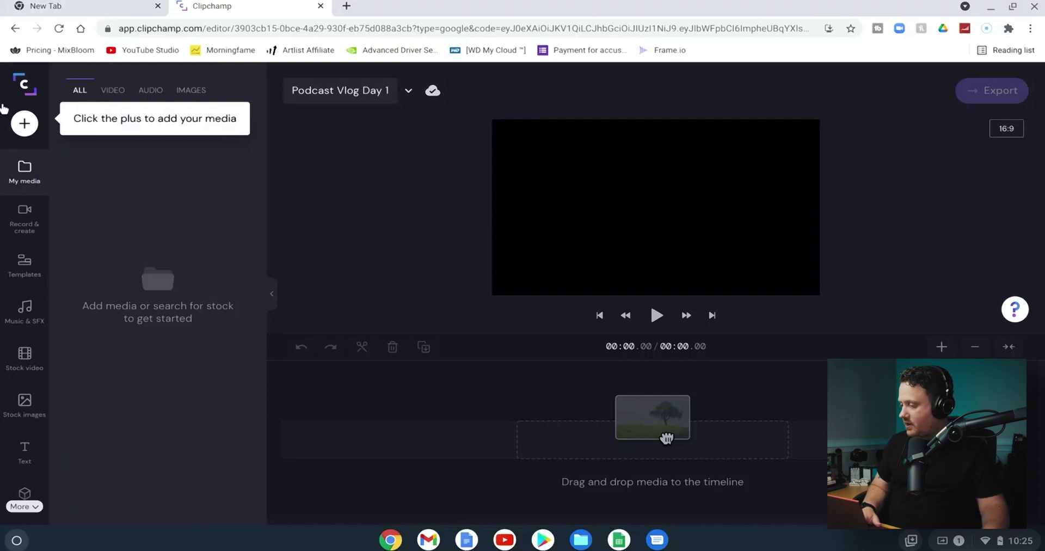
{"action": "left_click", "coordinate": [23, 130]}
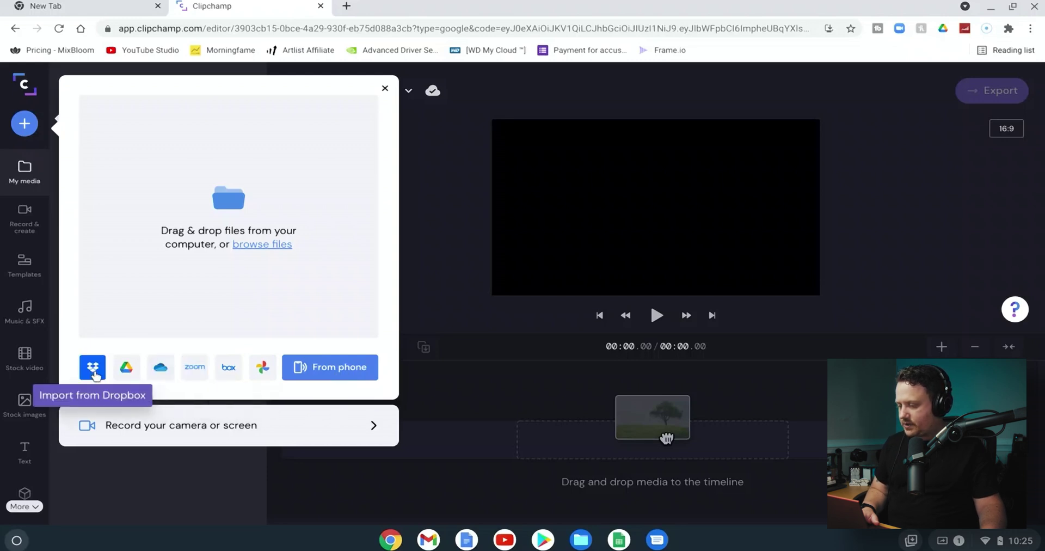
{"action": "left_click", "coordinate": [127, 372]}
{"action": "scroll", "coordinate": [541, 310], "scroll_direction": "down", "scroll_amount": 1}
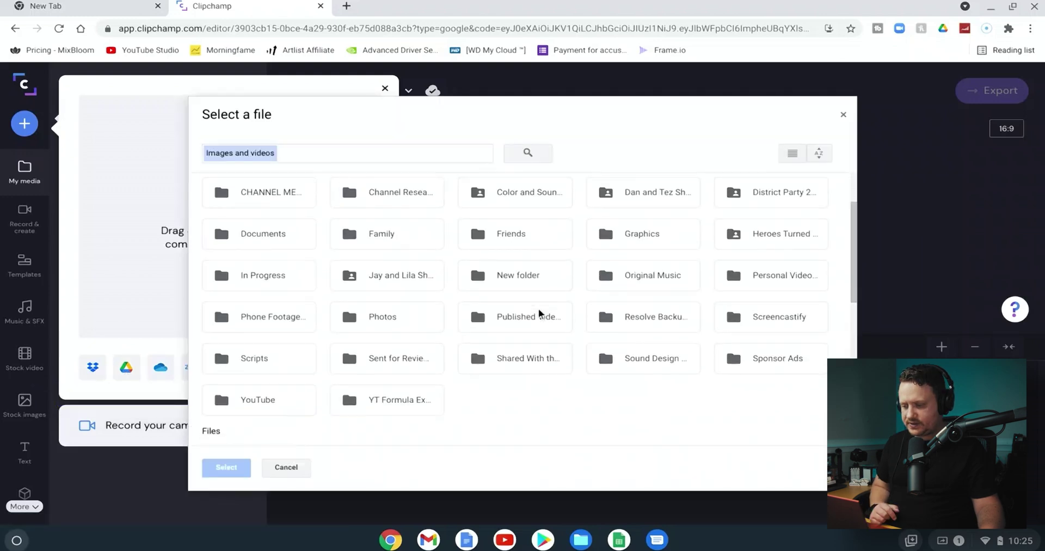
{"action": "double_click", "coordinate": [266, 384]}
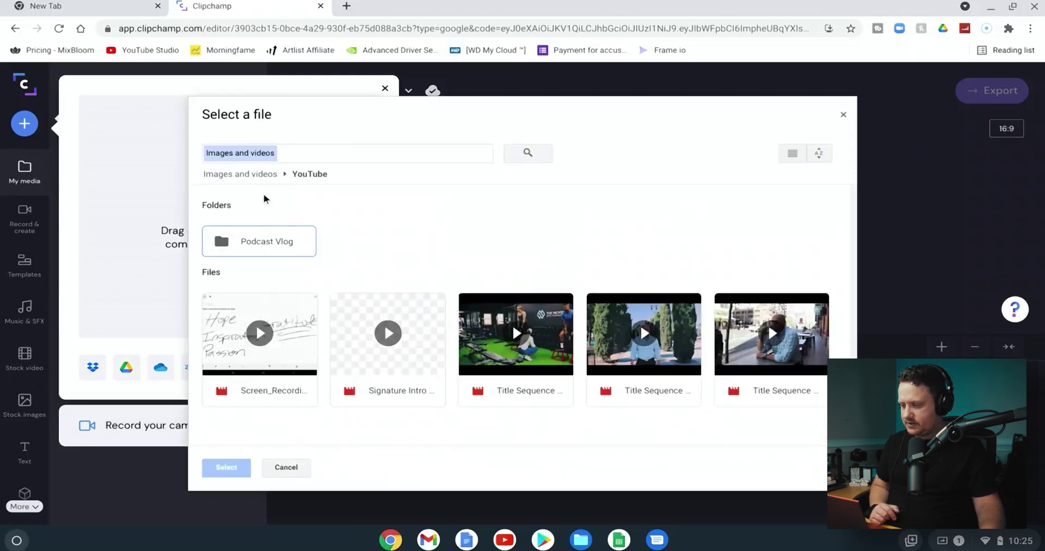
{"action": "double_click", "coordinate": [250, 248]}
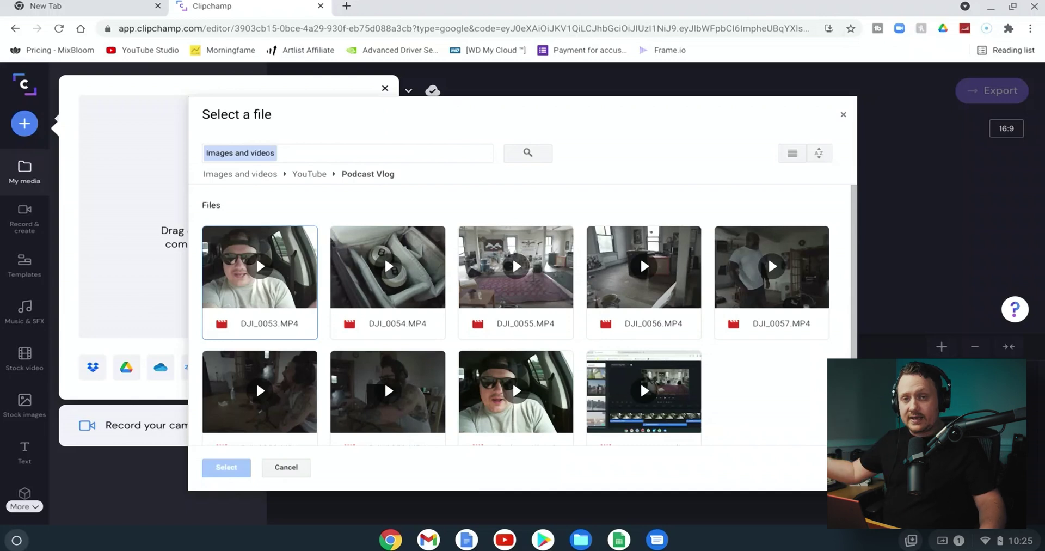
Import the clips DJI_0053.MP4 through DJI_0059.MP4 and the Podcast Vlog 001 video into the project's media.
{"action": "scroll", "coordinate": [355, 257], "scroll_direction": "down", "scroll_amount": 1}
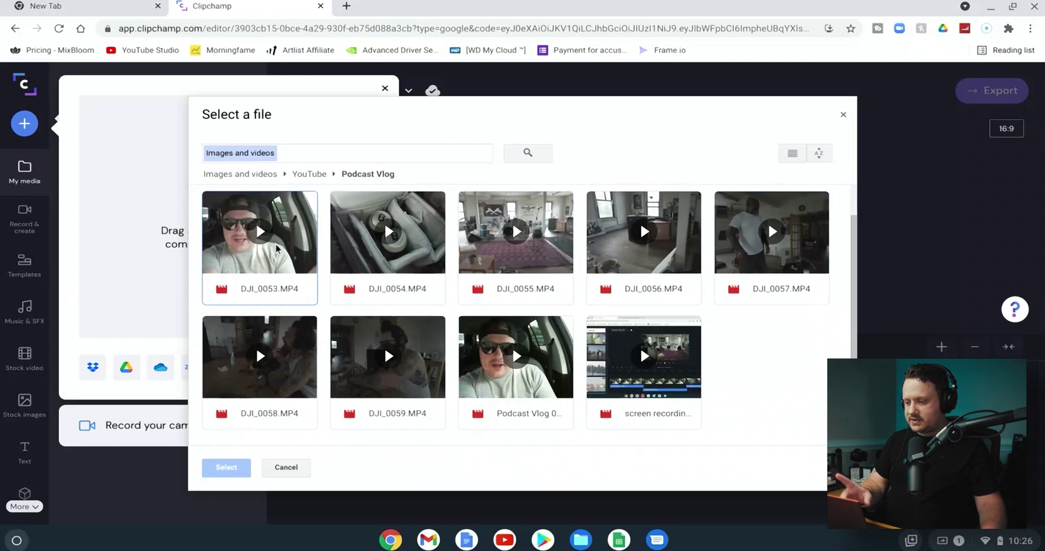
{"action": "left_click", "coordinate": [280, 260]}
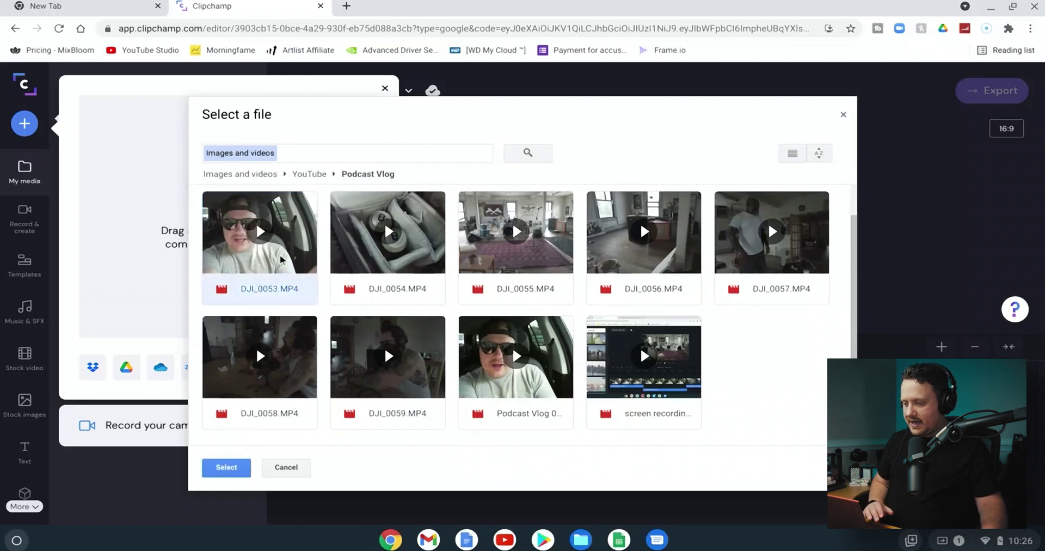
{"action": "left_click", "coordinate": [490, 397]}
{"action": "left_click", "coordinate": [237, 463]}
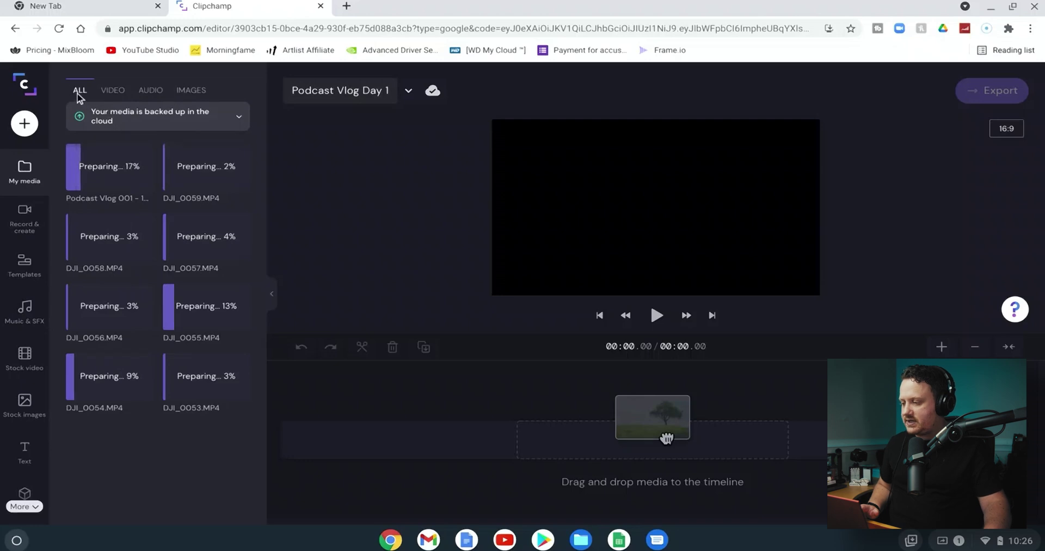
Look through the recording options, the template categories and the music and sound effects library.
{"action": "left_click", "coordinate": [26, 228]}
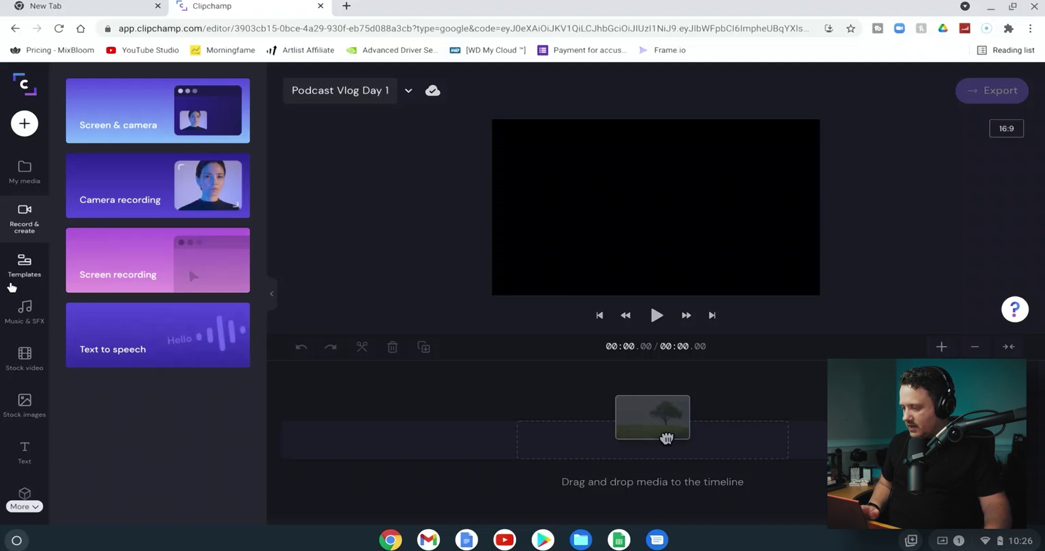
{"action": "left_click", "coordinate": [24, 266]}
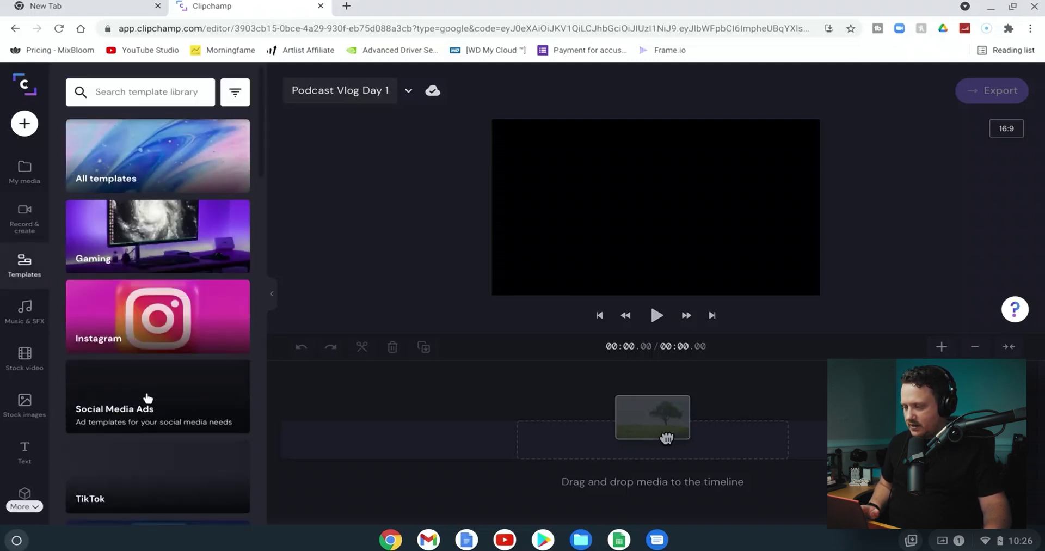
{"action": "left_click", "coordinate": [24, 311]}
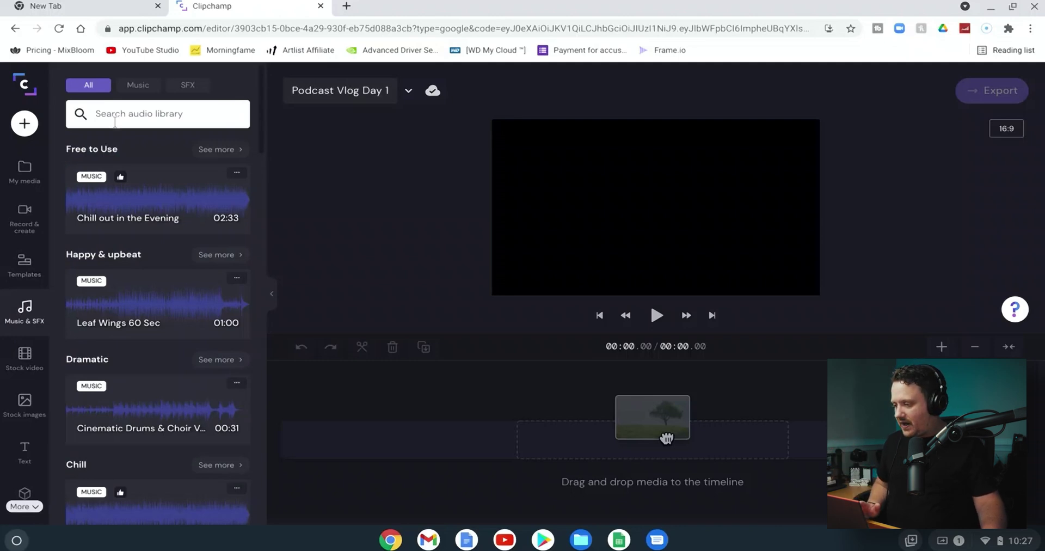
{"action": "left_click", "coordinate": [188, 87]}
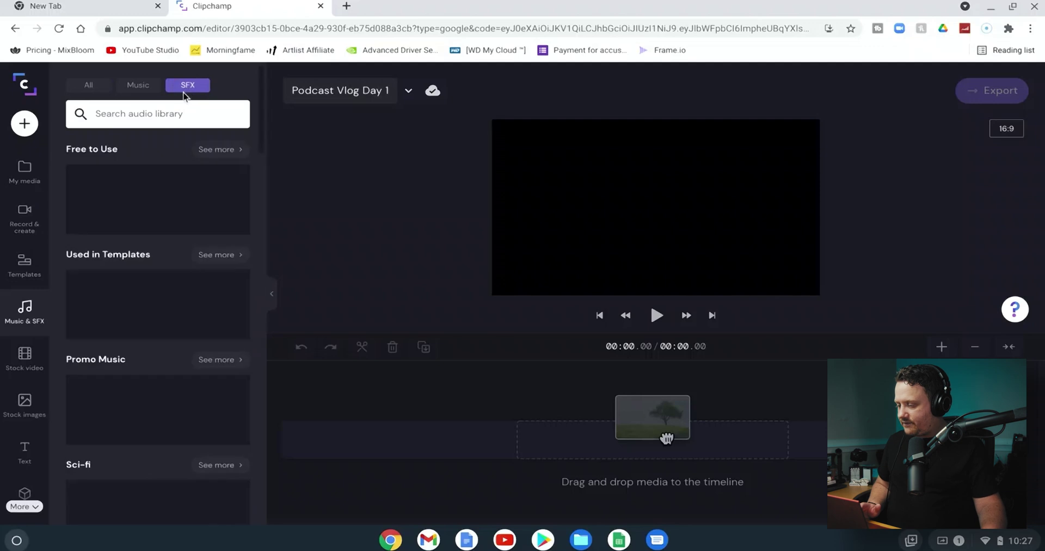
Browse the stock video library and the categories of the stock image library.
{"action": "left_click", "coordinate": [25, 356]}
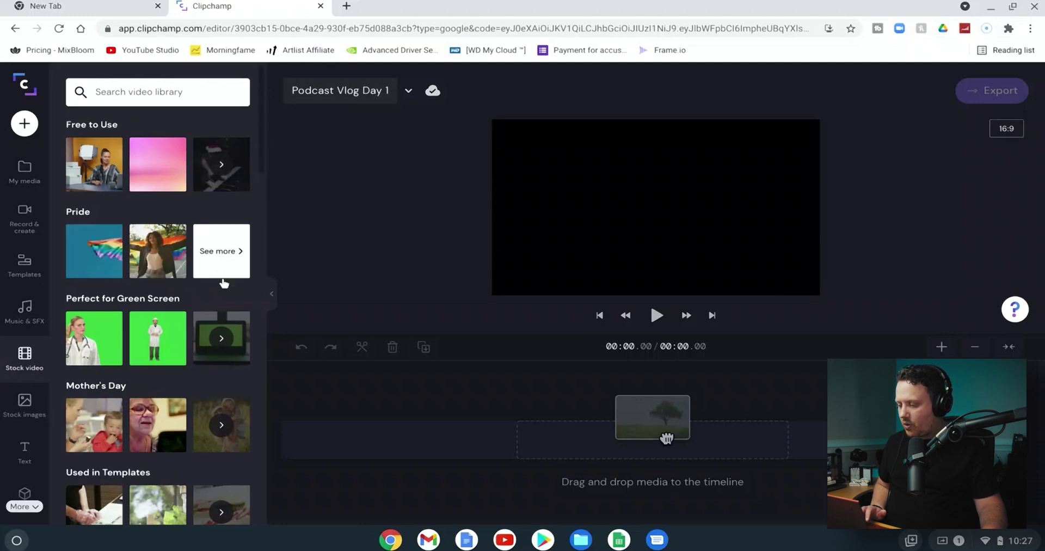
{"action": "left_click", "coordinate": [28, 402]}
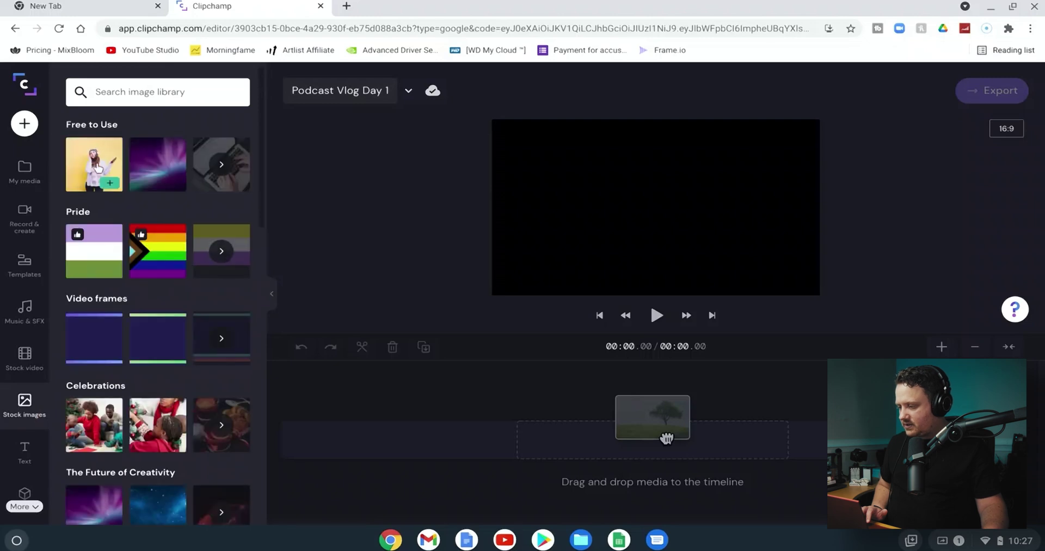
{"action": "scroll", "coordinate": [98, 227], "scroll_direction": "down", "scroll_amount": 2}
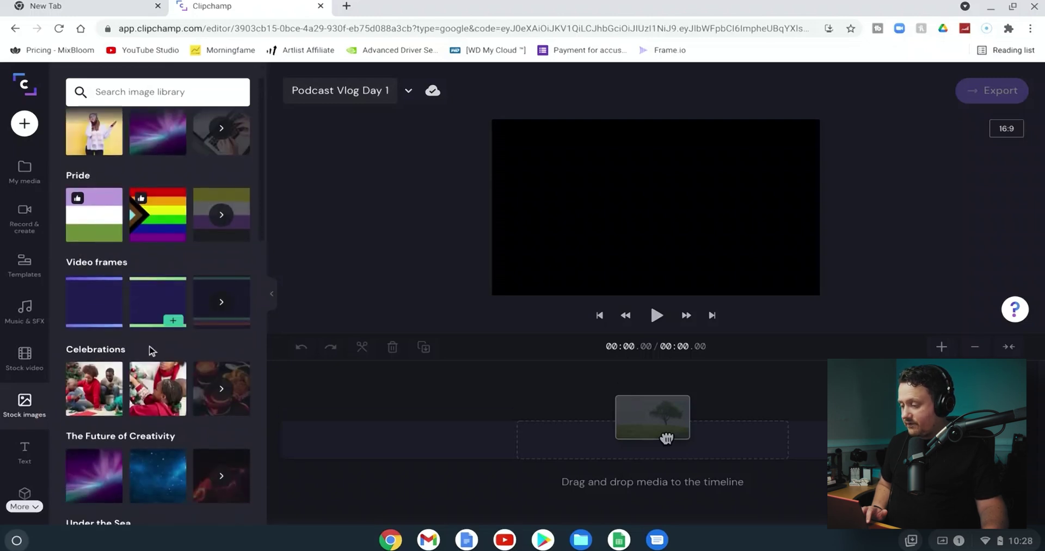
{"action": "scroll", "coordinate": [147, 400], "scroll_direction": "down", "scroll_amount": 2}
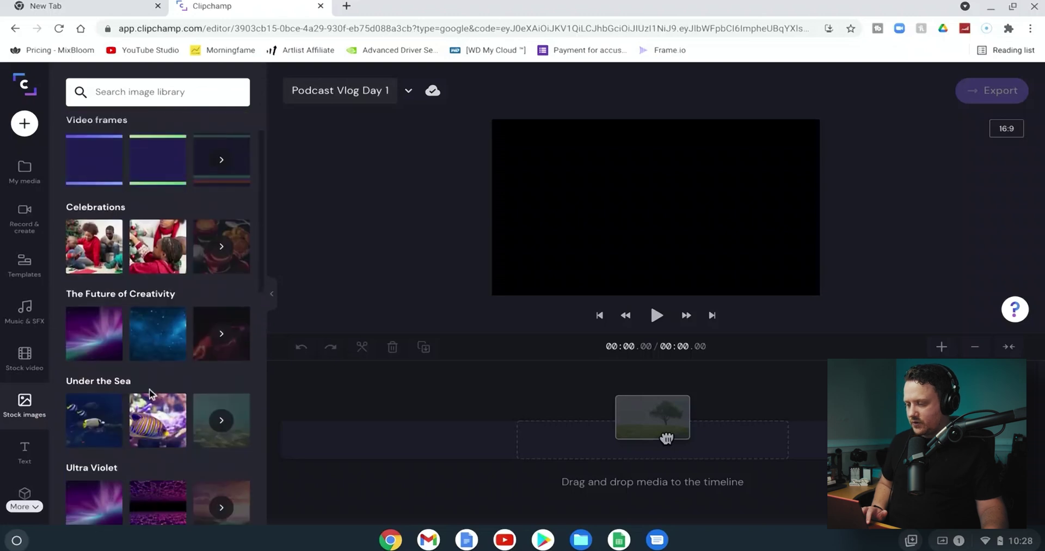
{"action": "scroll", "coordinate": [142, 384], "scroll_direction": "down", "scroll_amount": 1}
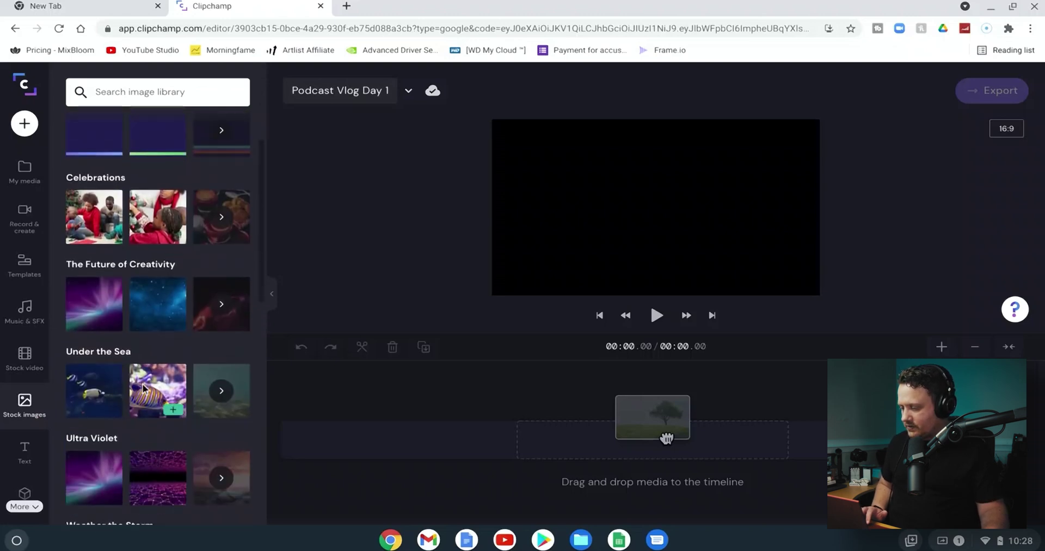
{"action": "scroll", "coordinate": [144, 385], "scroll_direction": "down", "scroll_amount": 4}
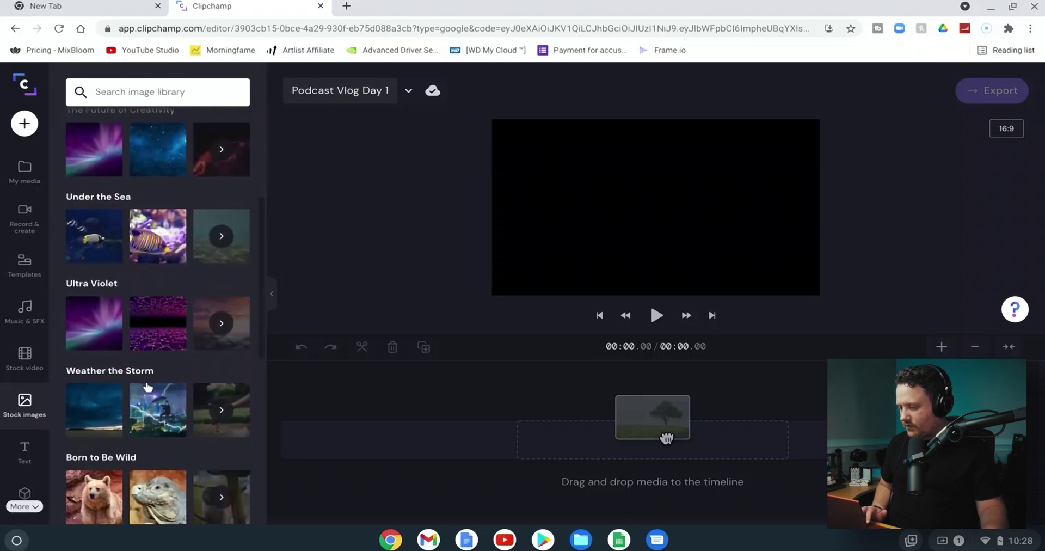
{"action": "scroll", "coordinate": [148, 388], "scroll_direction": "down", "scroll_amount": 1}
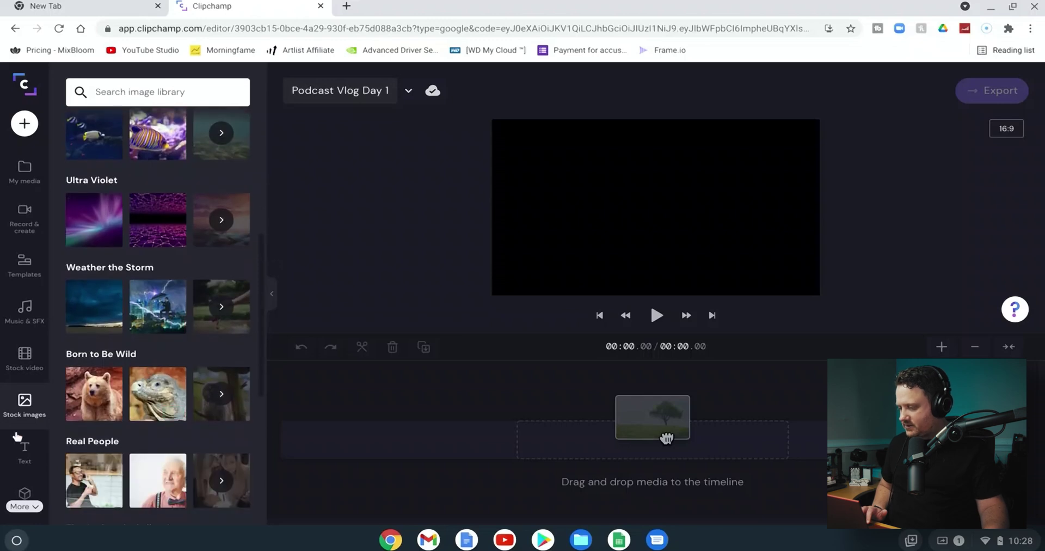
Examine the text title styles and preview the Outline Shadow, Stencil and Smoke animations.
{"action": "left_click", "coordinate": [25, 460]}
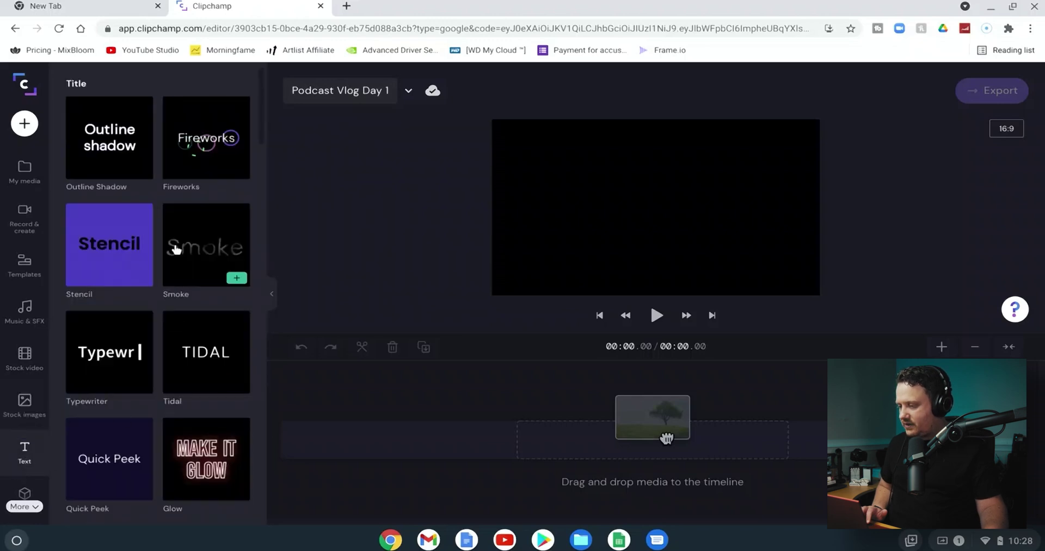
{"action": "mouse_move", "coordinate": [117, 151]}
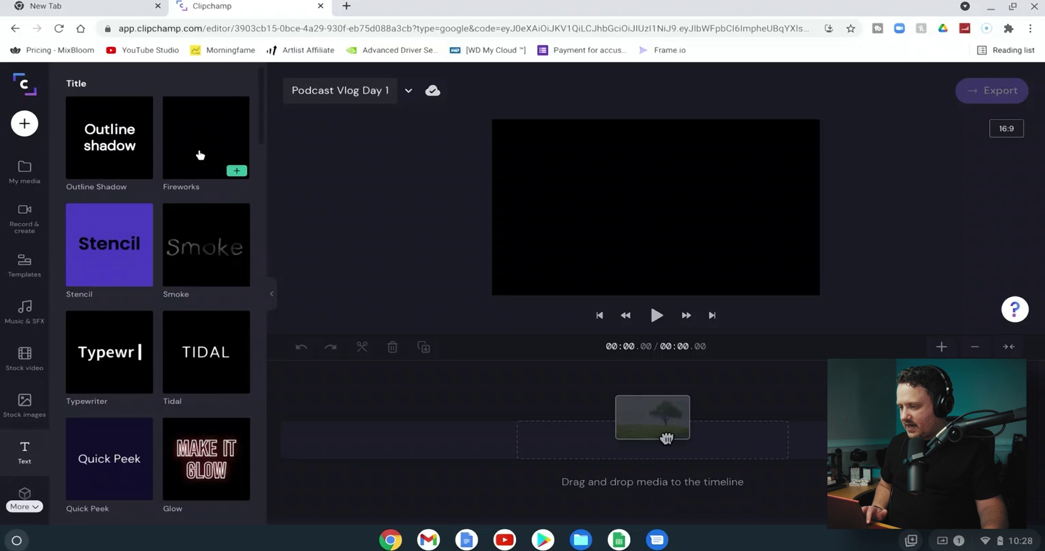
{"action": "mouse_move", "coordinate": [114, 244]}
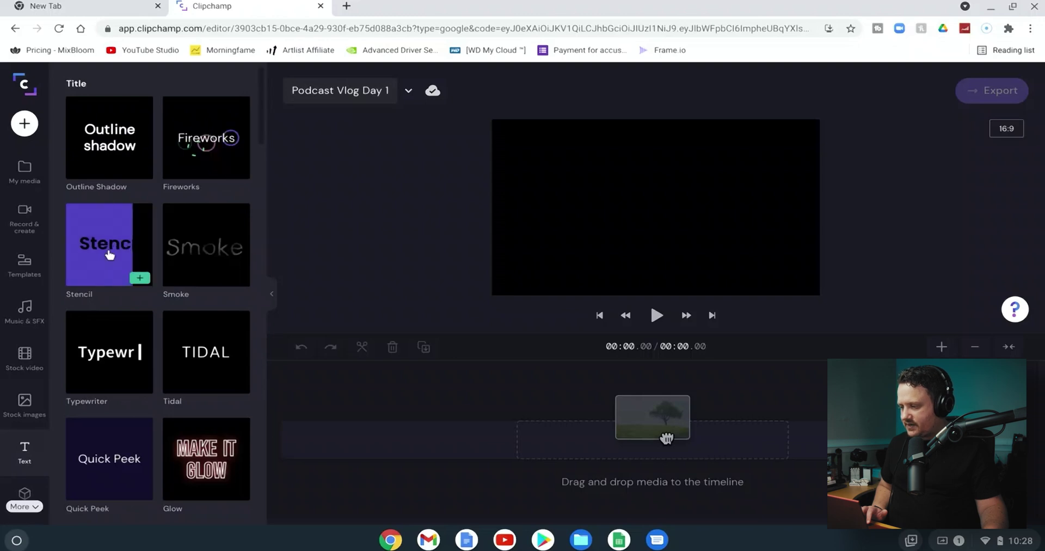
{"action": "mouse_move", "coordinate": [210, 256]}
{"action": "scroll", "coordinate": [209, 255], "scroll_direction": "down", "scroll_amount": 1}
Examine the graphics library's backgrounds, overlays, GIPHY animations and stickers.
{"action": "scroll", "coordinate": [23, 467], "scroll_direction": "down", "scroll_amount": 2}
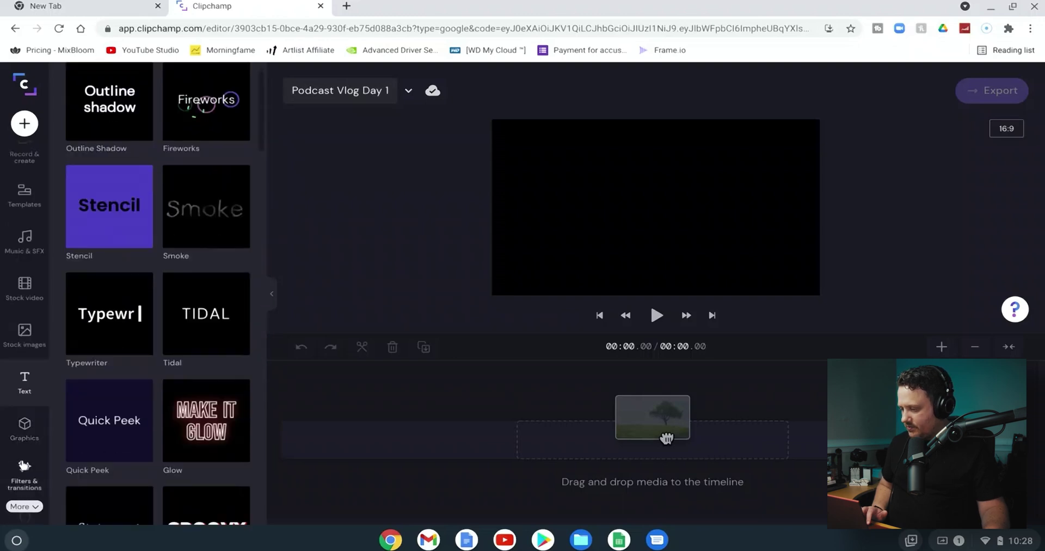
{"action": "left_click", "coordinate": [24, 427]}
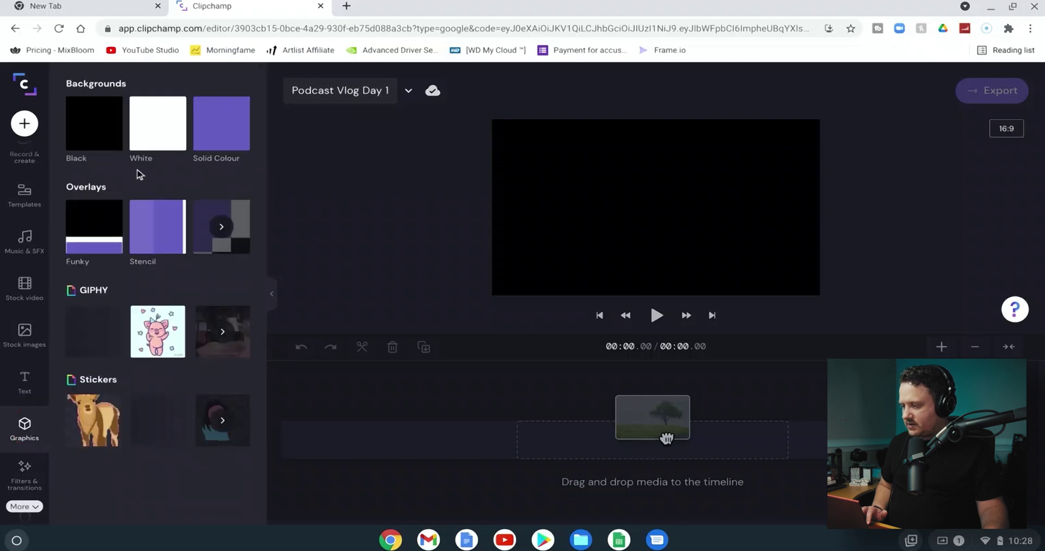
{"action": "mouse_move", "coordinate": [228, 143]}
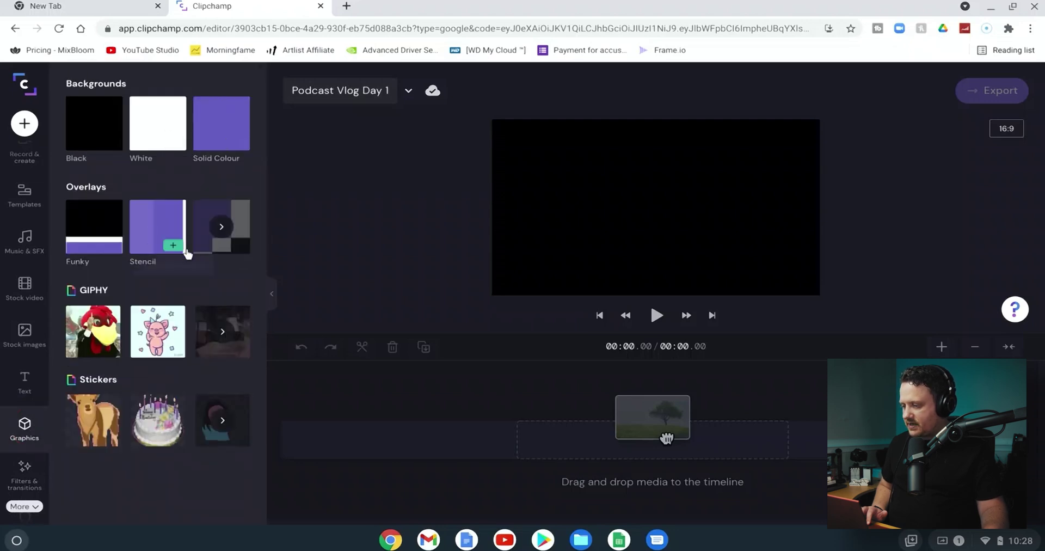
{"action": "mouse_move", "coordinate": [92, 346]}
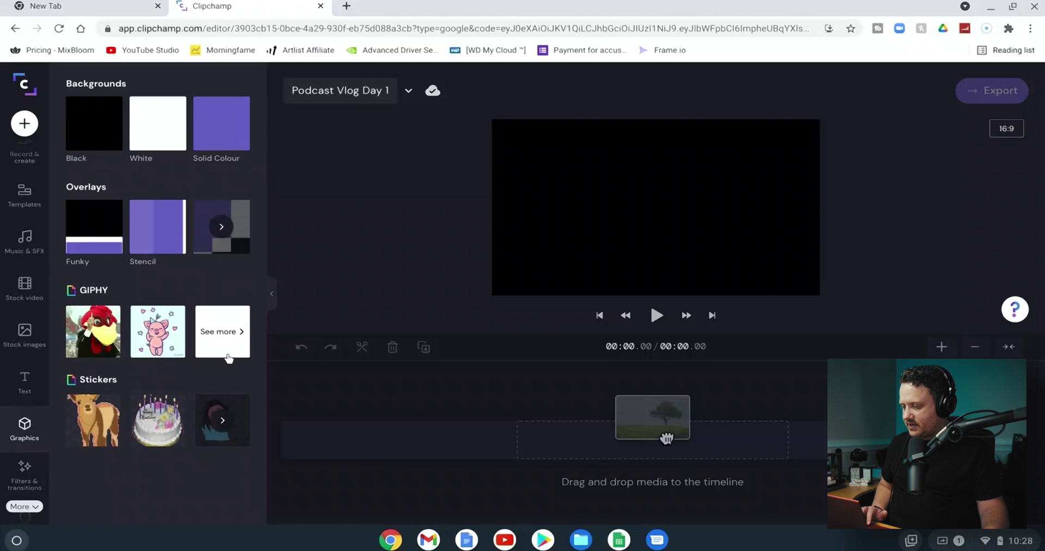
{"action": "mouse_move", "coordinate": [100, 416]}
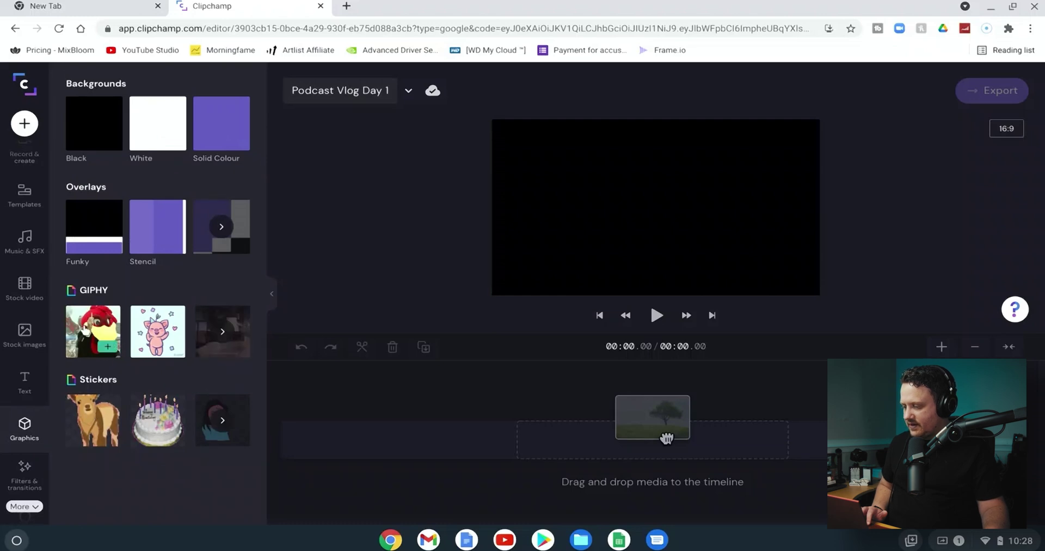
Look through the available transitions and the brand kit's font, color and logo options.
{"action": "left_click", "coordinate": [29, 459]}
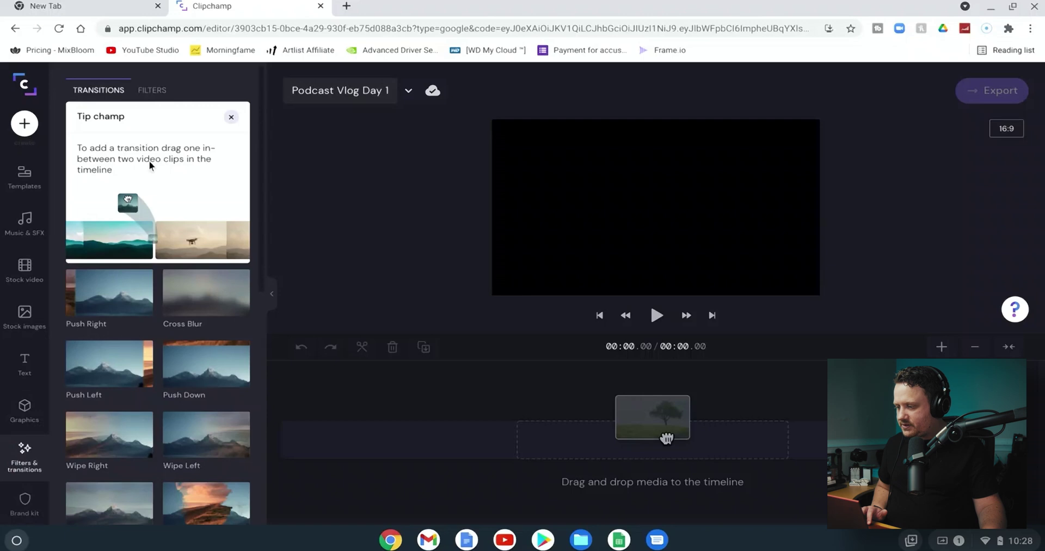
{"action": "scroll", "coordinate": [181, 199], "scroll_direction": "down", "scroll_amount": 5}
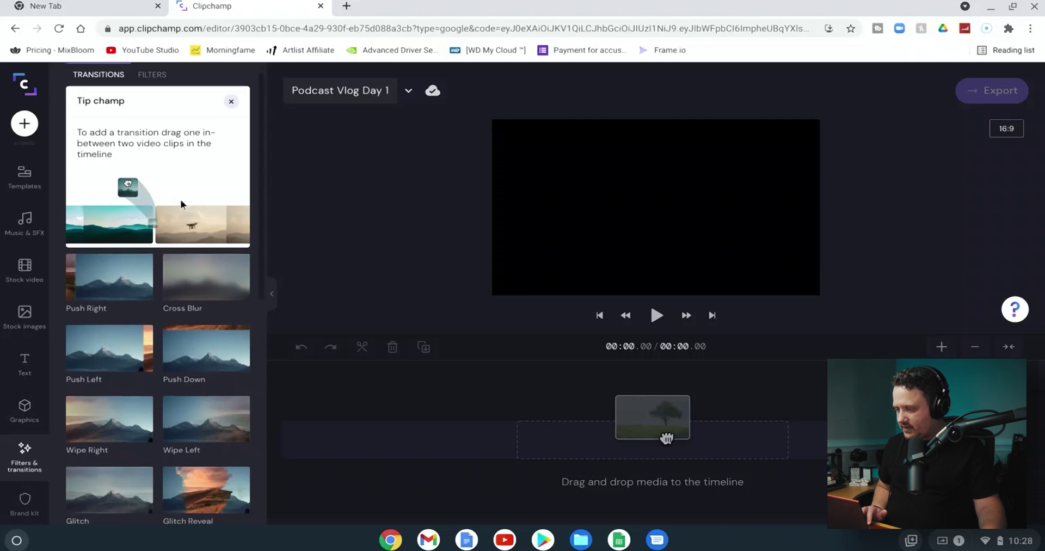
{"action": "left_click", "coordinate": [28, 497]}
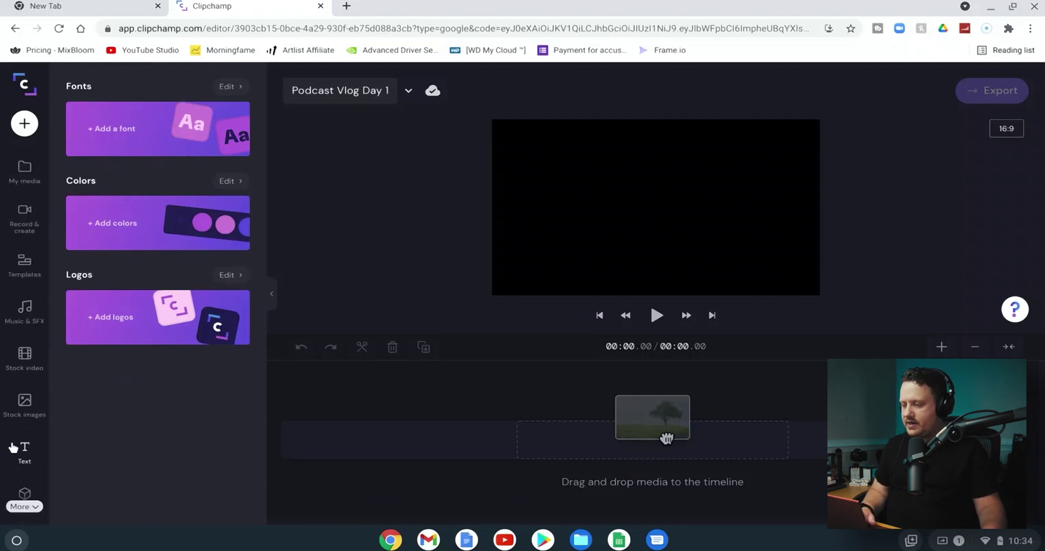
Add the DJI_0053.MP4 clip from the project's media to the timeline.
{"action": "left_click", "coordinate": [24, 169]}
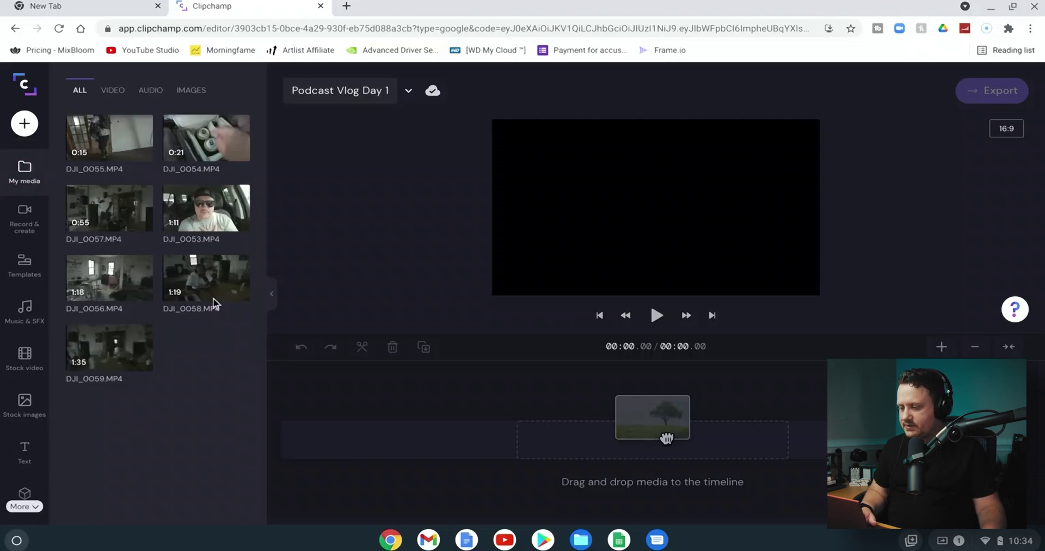
{"action": "mouse_move", "coordinate": [206, 213]}
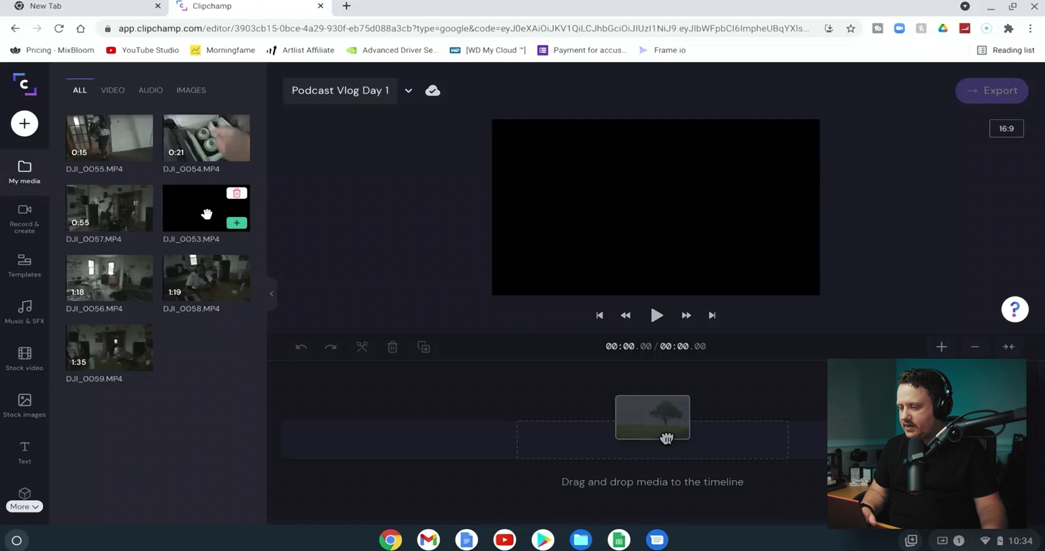
{"action": "left_click", "coordinate": [237, 224]}
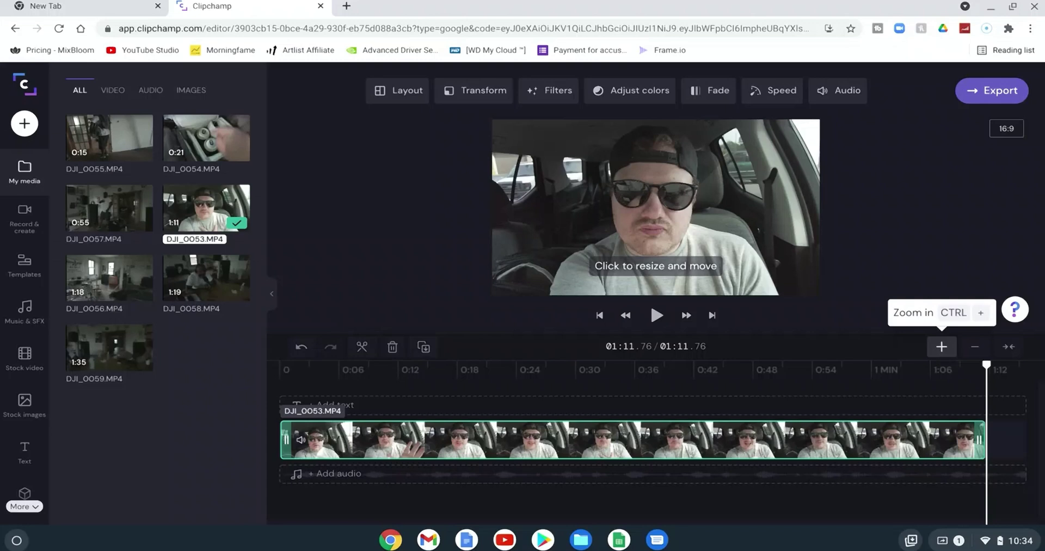
Try magnifying and shrinking the timeline view, and fit the whole DJI_0053.MP4 clip back into view.
{"action": "left_click", "coordinate": [941, 346]}
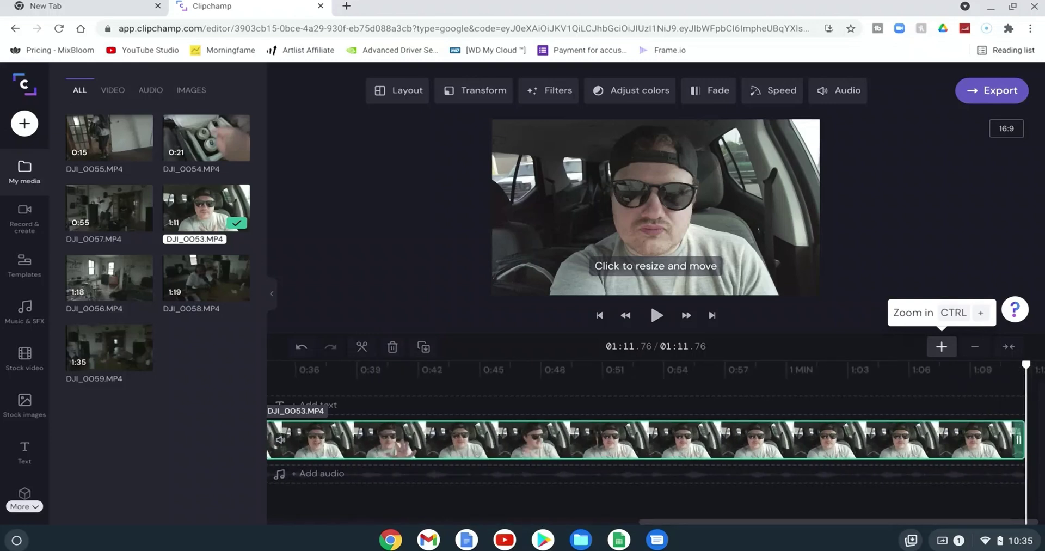
{"action": "left_click", "coordinate": [975, 348]}
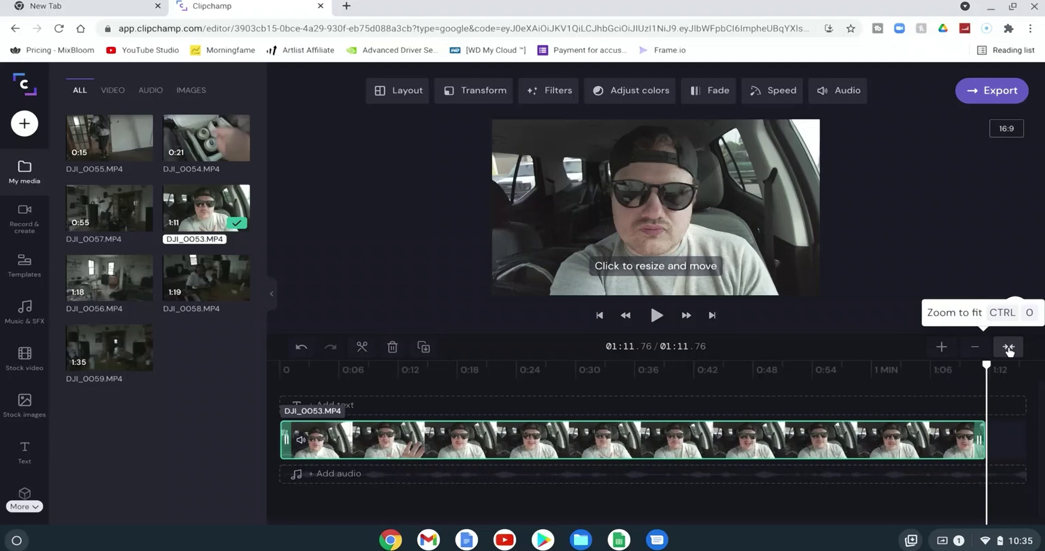
{"action": "left_click", "coordinate": [1007, 348]}
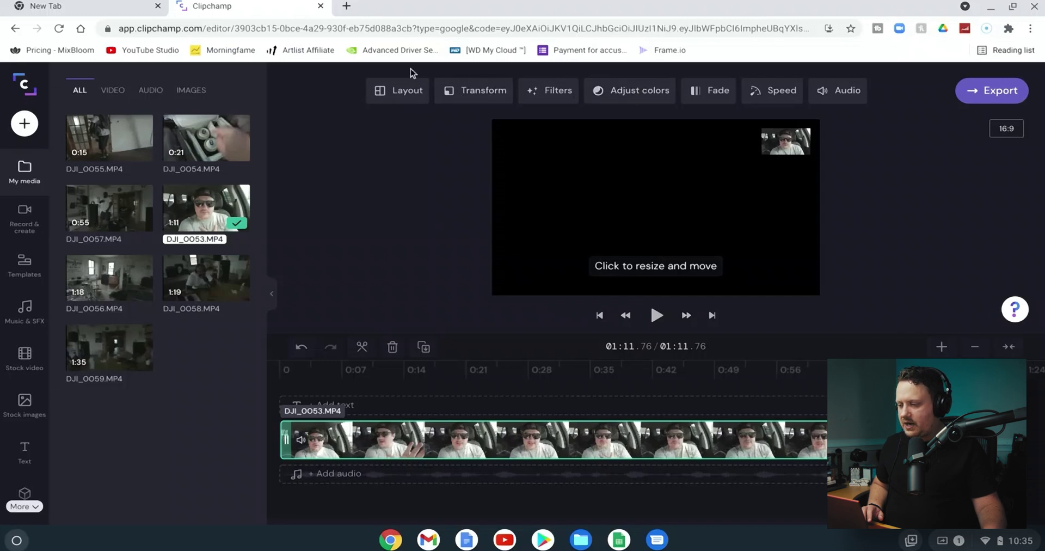
Try the picture-in-picture layout on the clip, moving it through several grid positions to the center and enlarging it.
{"action": "left_click", "coordinate": [390, 96]}
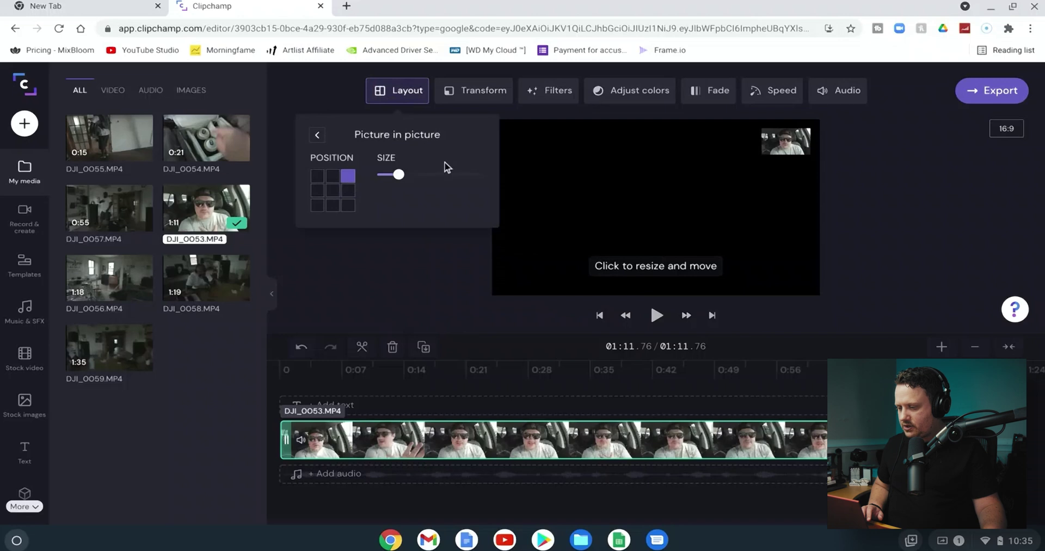
{"action": "left_click", "coordinate": [349, 191]}
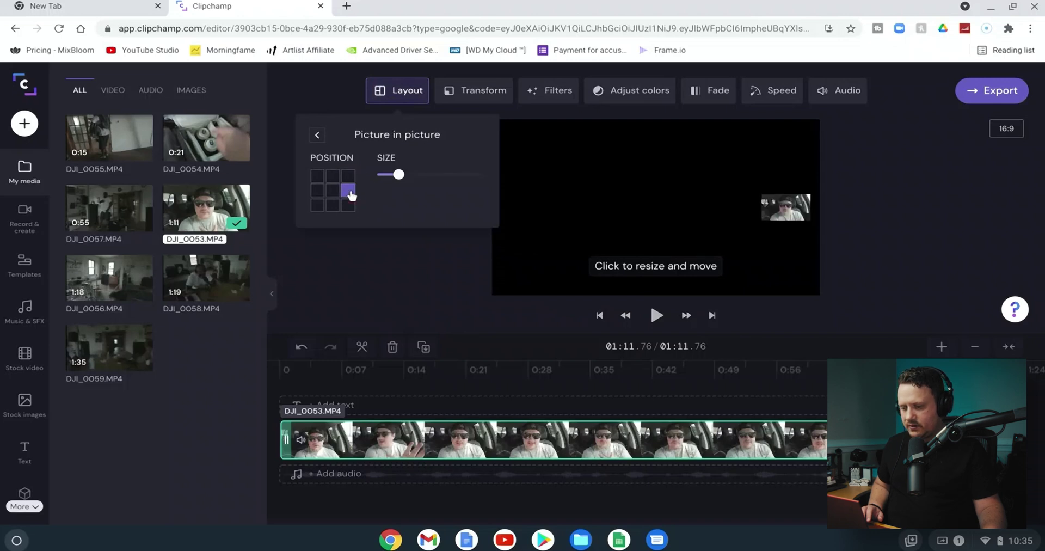
{"action": "left_click", "coordinate": [348, 205]}
{"action": "left_click", "coordinate": [331, 206]}
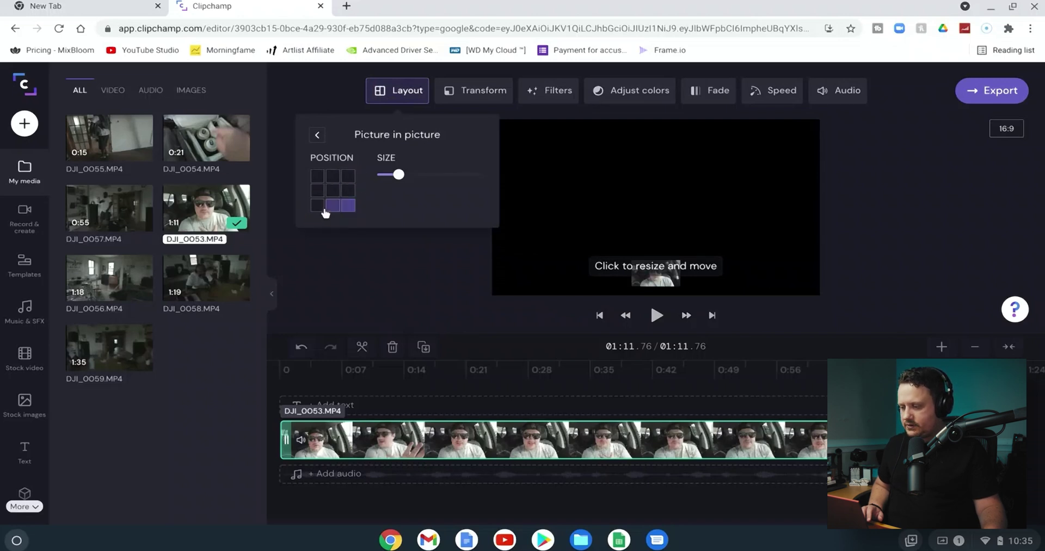
{"action": "left_click", "coordinate": [319, 207]}
{"action": "left_click", "coordinate": [317, 195]}
{"action": "left_click", "coordinate": [331, 195]}
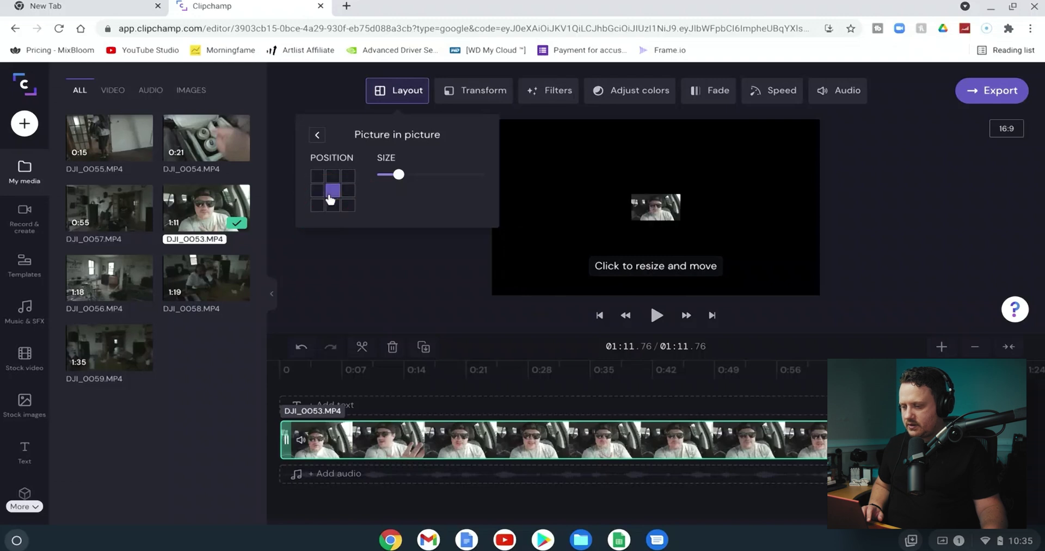
{"action": "mouse_move", "coordinate": [401, 178]}
{"action": "left_mouse_down"}
{"action": "mouse_move", "coordinate": [478, 189]}
{"action": "mouse_move", "coordinate": [419, 185]}
{"action": "left_mouse_up"}
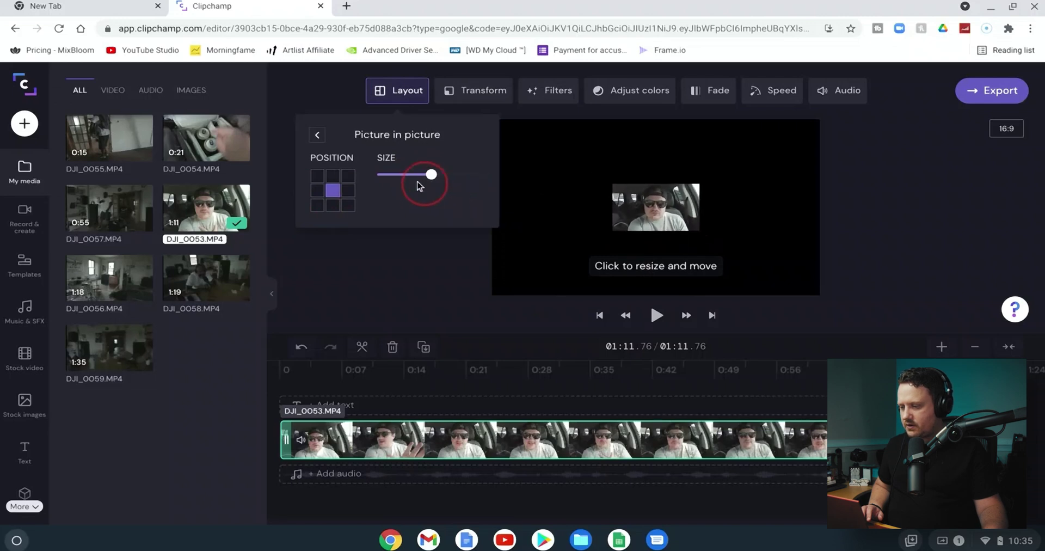
{"action": "left_click", "coordinate": [318, 135]}
Examine the clip's transform and opacity settings, filters, color adjustments, fades and playback speed options.
{"action": "left_click", "coordinate": [469, 102]}
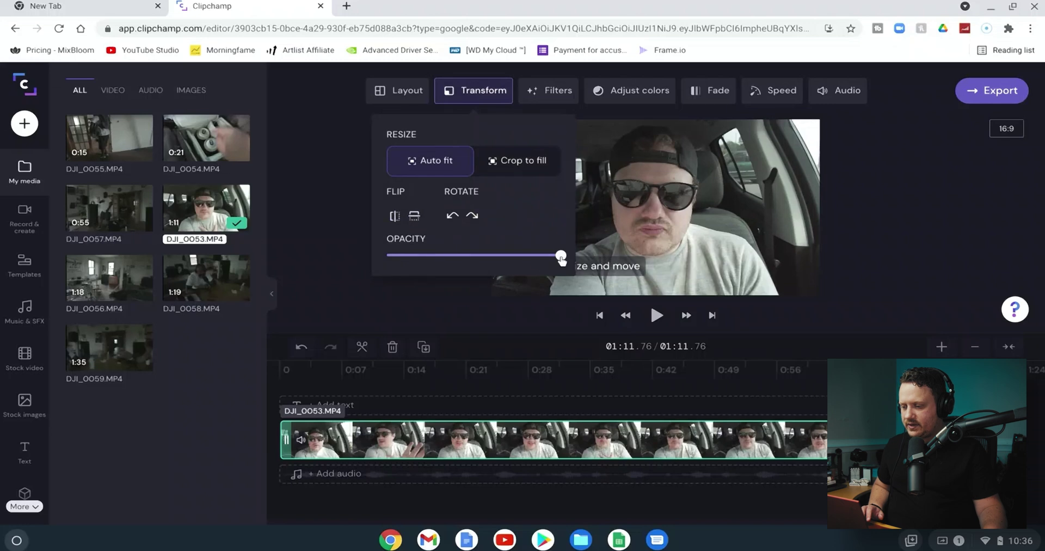
{"action": "left_click_drag", "start_coordinate": [560, 255], "coordinate": [580, 262]}
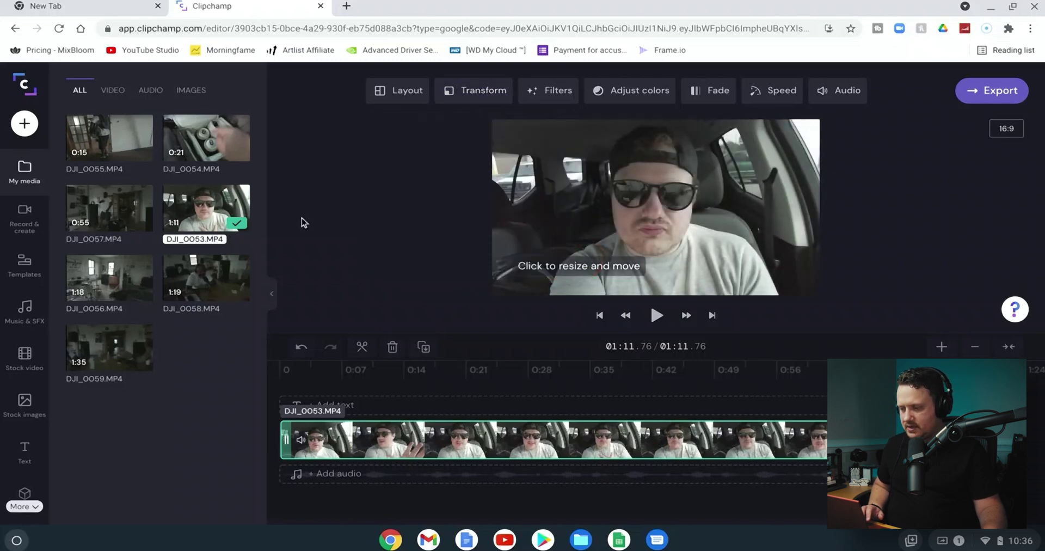
{"action": "left_click", "coordinate": [539, 95]}
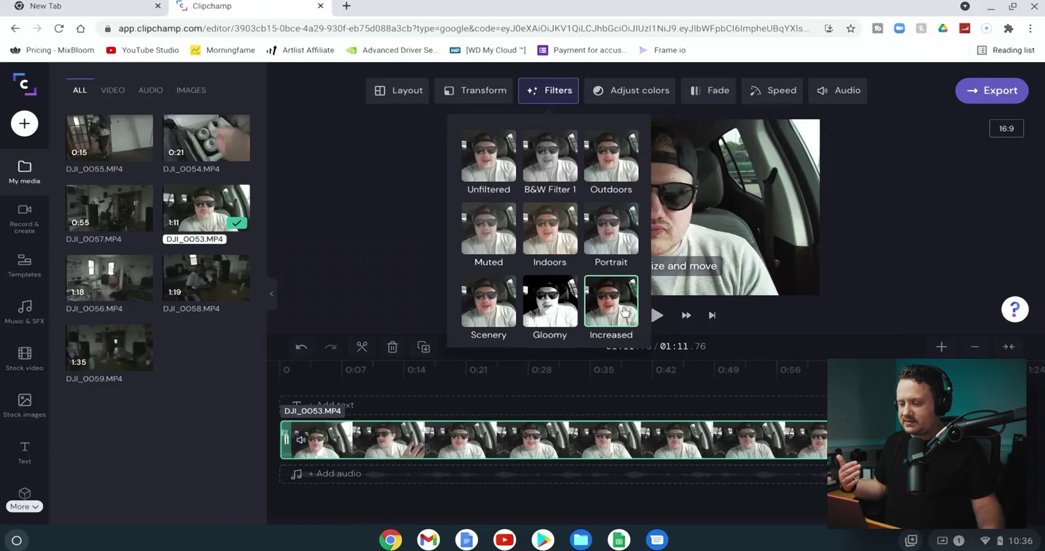
{"action": "left_click", "coordinate": [899, 230]}
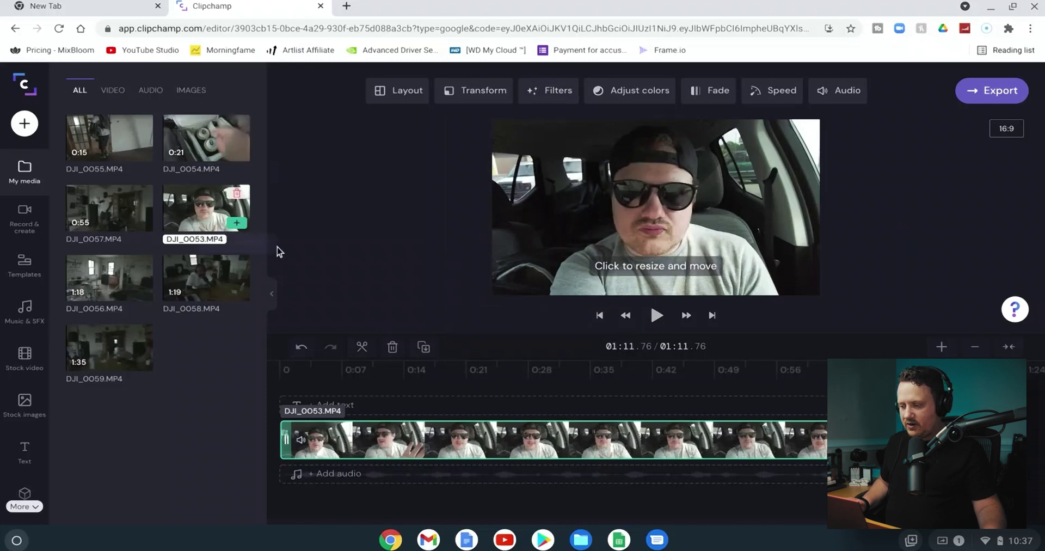
{"action": "left_click", "coordinate": [621, 93]}
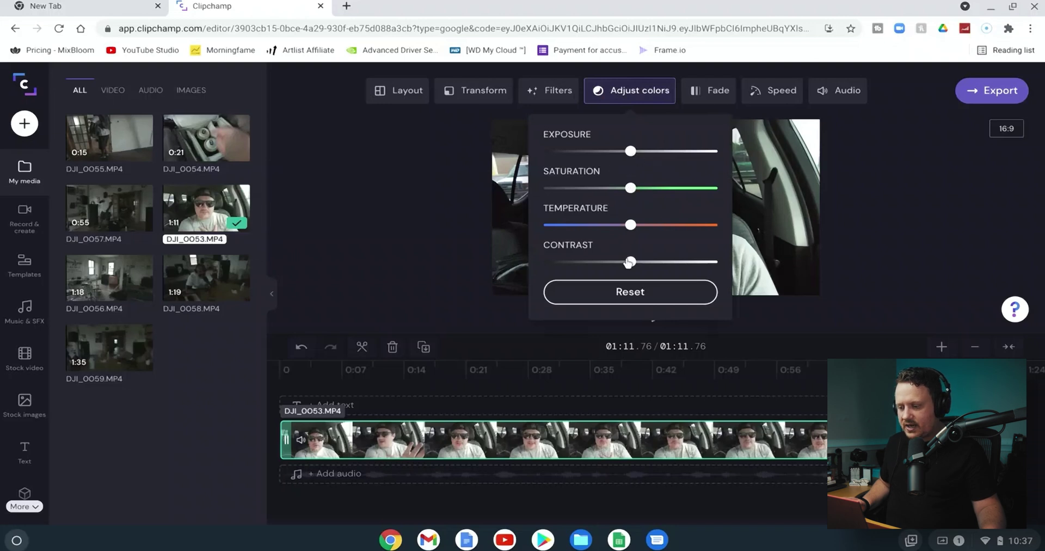
{"action": "left_click", "coordinate": [707, 101]}
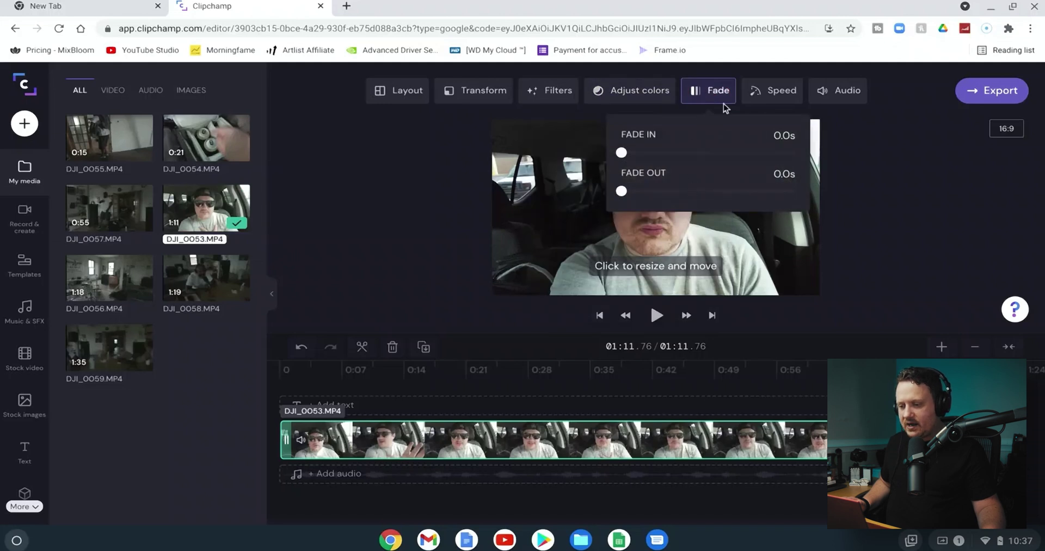
{"action": "left_click", "coordinate": [776, 94]}
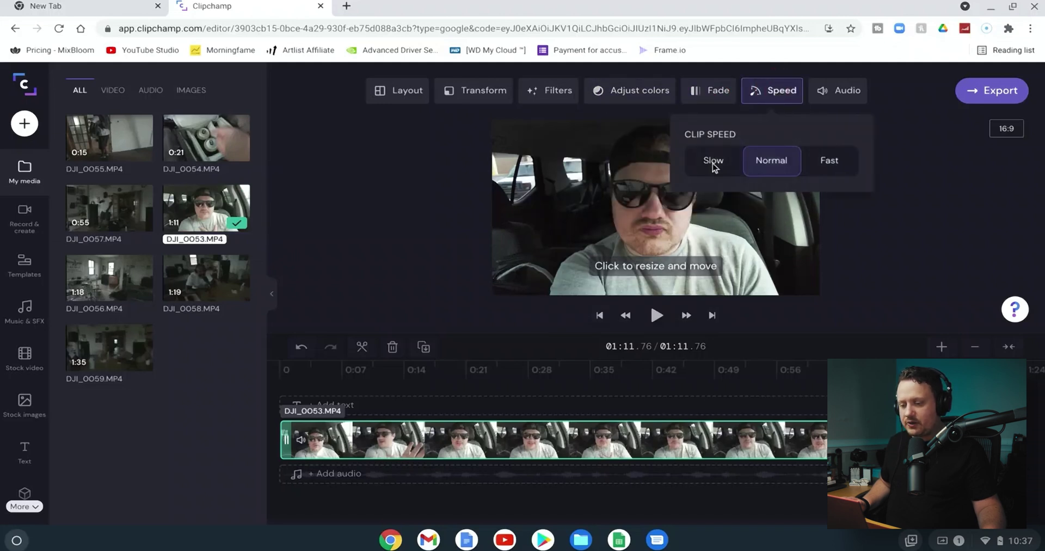
Separate the DJI_0053.MP4 clip's audio onto its own track.
{"action": "left_click", "coordinate": [838, 97]}
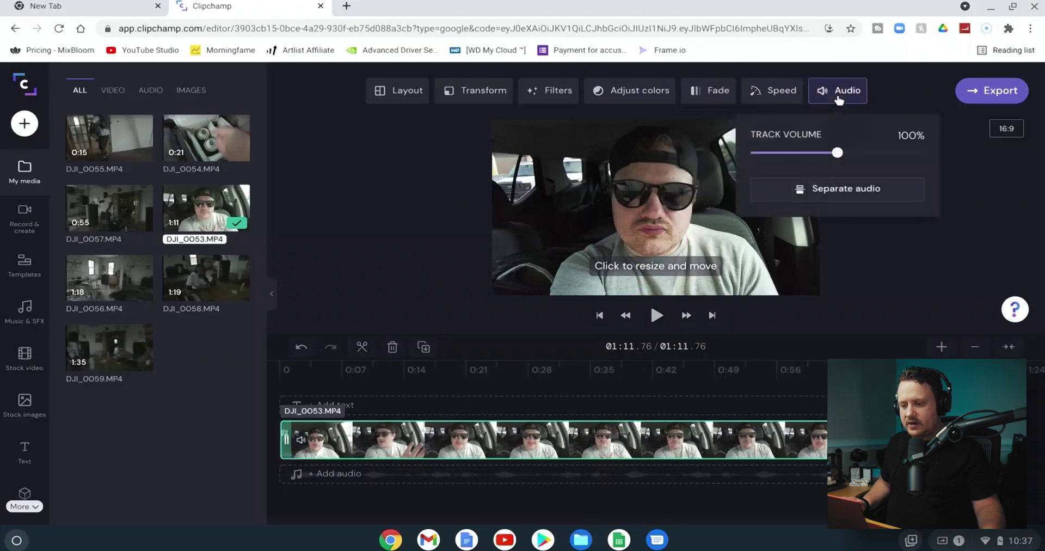
{"action": "left_click", "coordinate": [847, 190]}
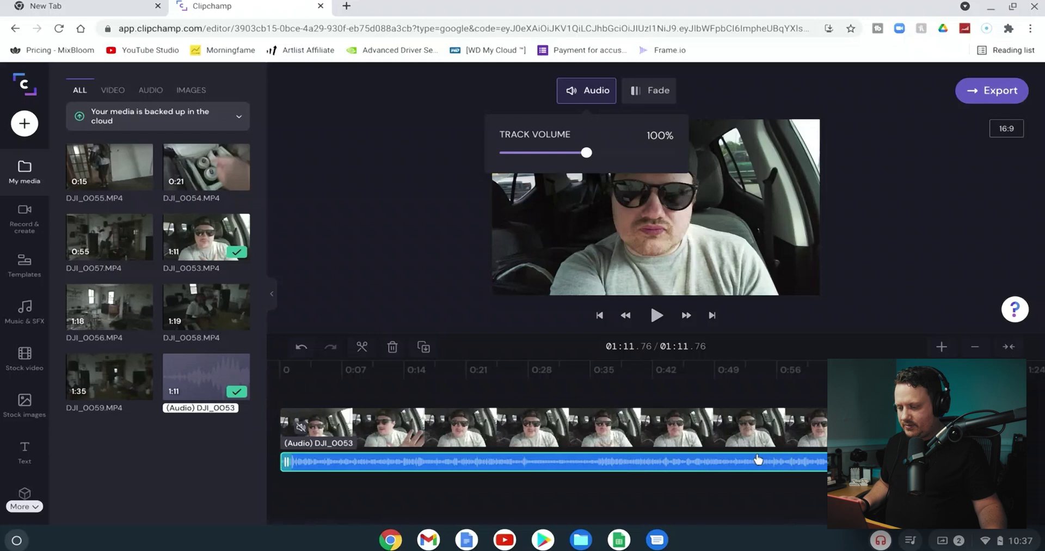
Split the video and its separated audio at 00:00.84 and delete both short opening pieces.
{"action": "left_click", "coordinate": [282, 373]}
{"action": "left_click", "coordinate": [347, 366]}
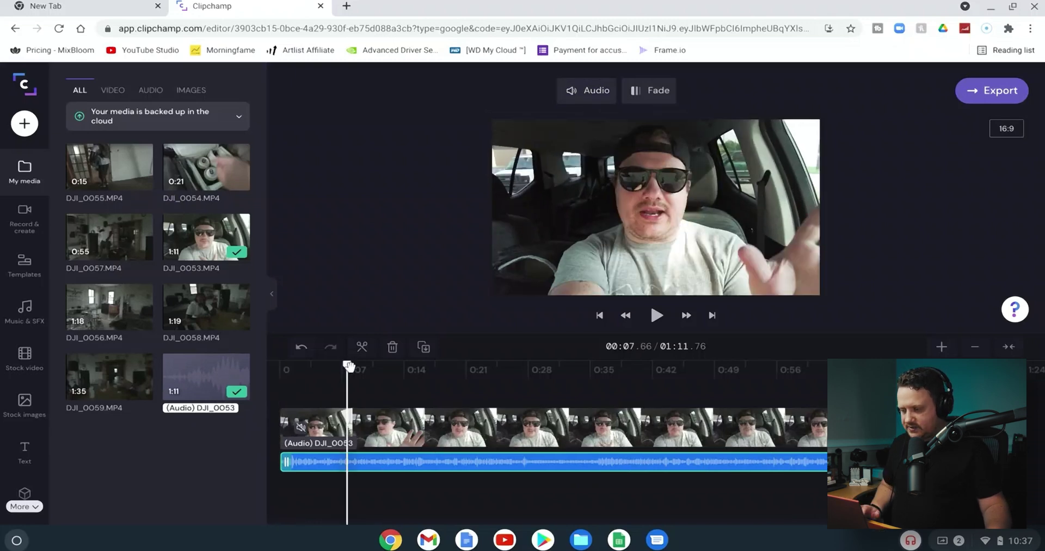
{"action": "left_click_drag", "start_coordinate": [346, 367], "coordinate": [287, 367]}
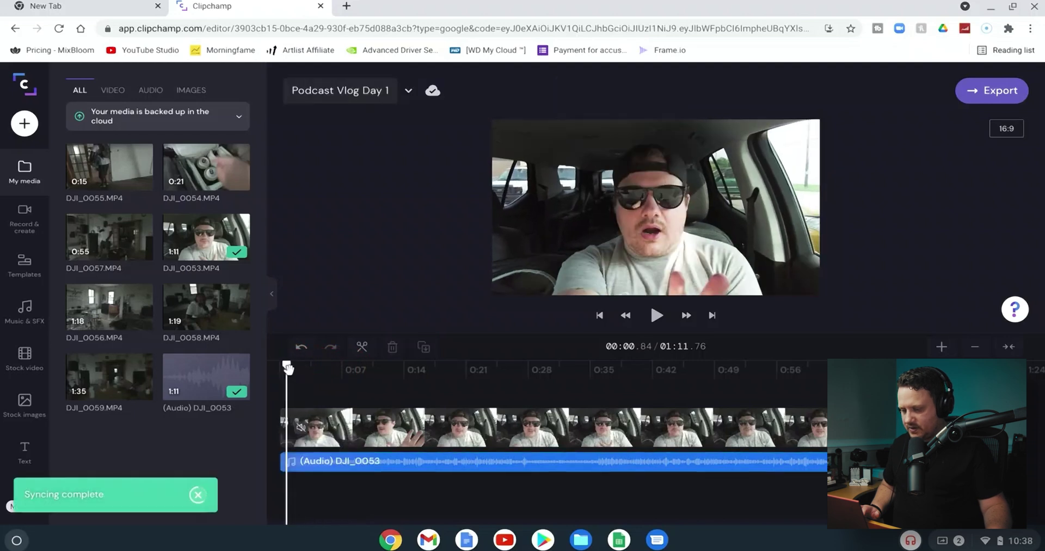
{"action": "key", "text": "s"}
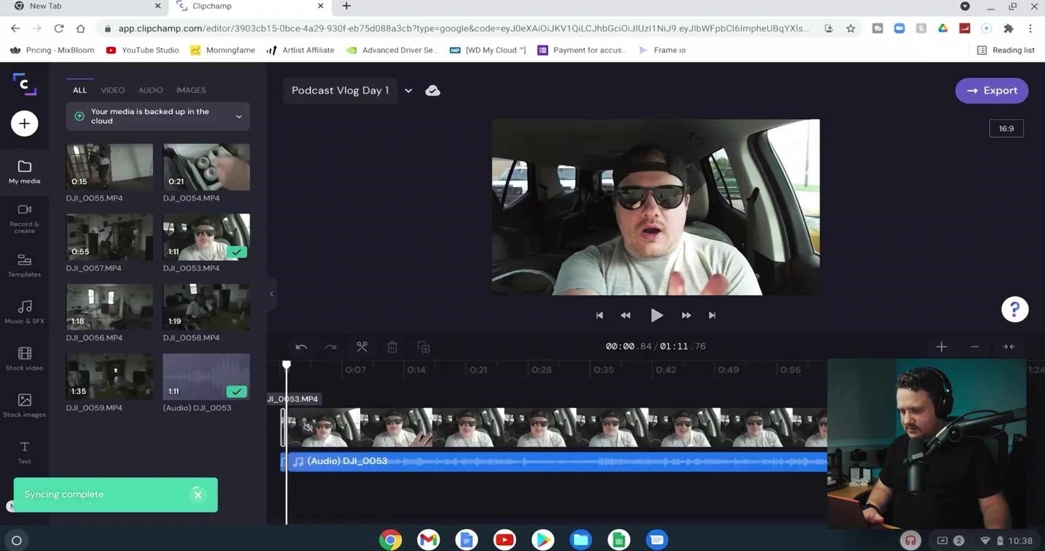
{"action": "left_click", "coordinate": [283, 427]}
{"action": "left_click", "coordinate": [285, 463], "text": "shift"}
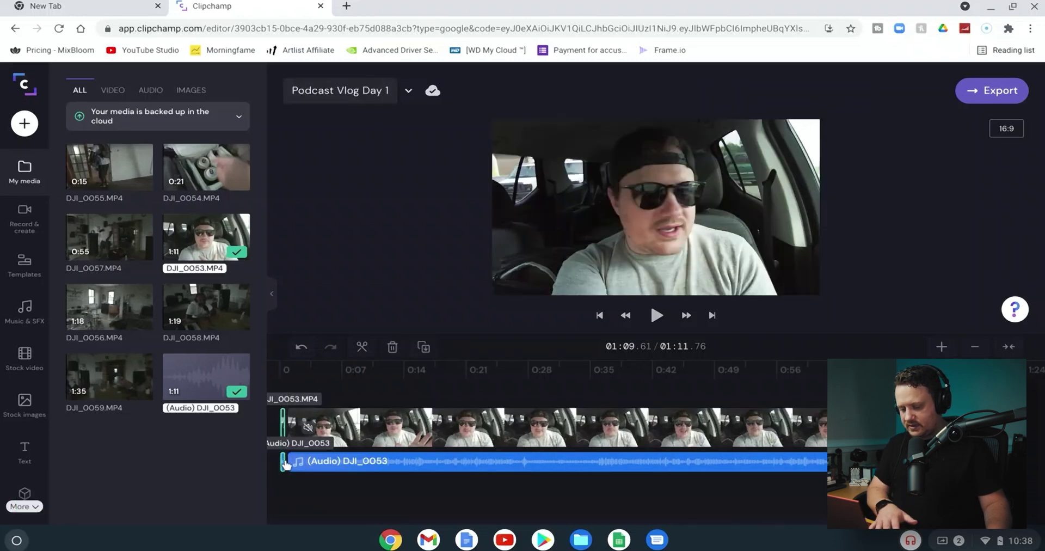
{"action": "key", "text": "Delete"}
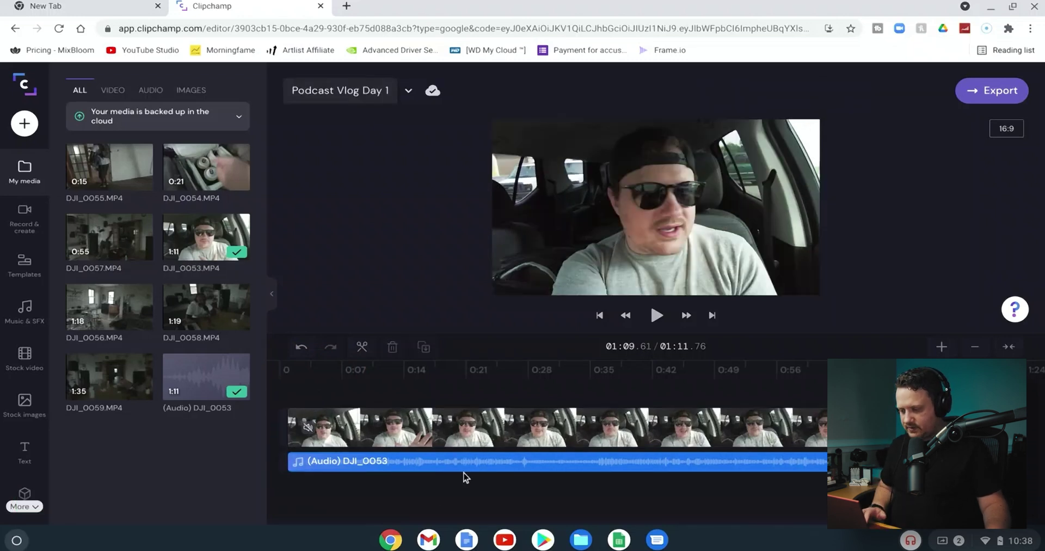
Move the remaining video and audio together to the start of the timeline.
{"action": "left_click", "coordinate": [473, 428]}
{"action": "left_click", "coordinate": [482, 464], "text": "shift"}
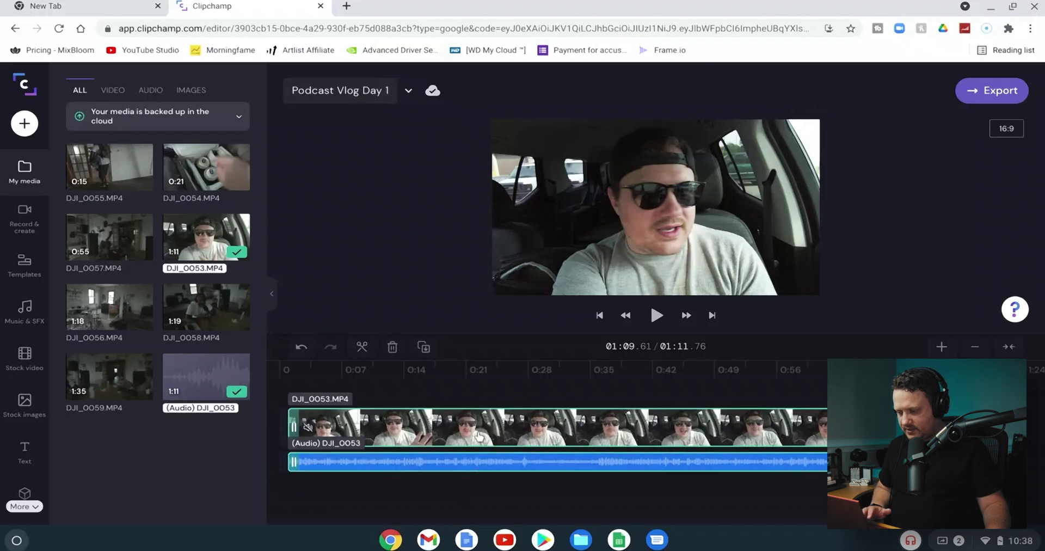
{"action": "left_click_drag", "start_coordinate": [479, 436], "coordinate": [473, 435]}
Play through the footage to find the first cut point, and split the video and audio at 00:27.32.
{"action": "left_click", "coordinate": [600, 315]}
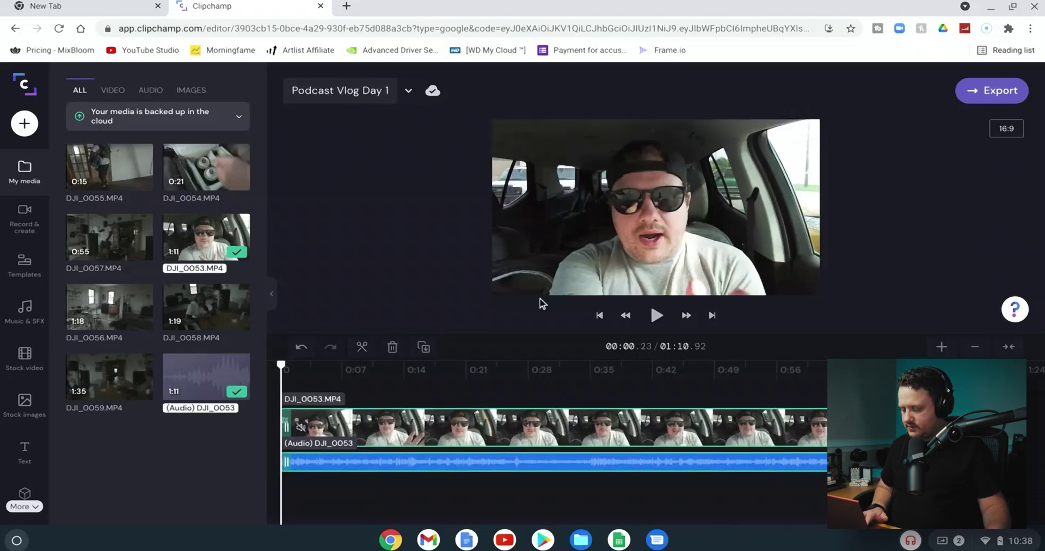
{"action": "key", "text": "space"}
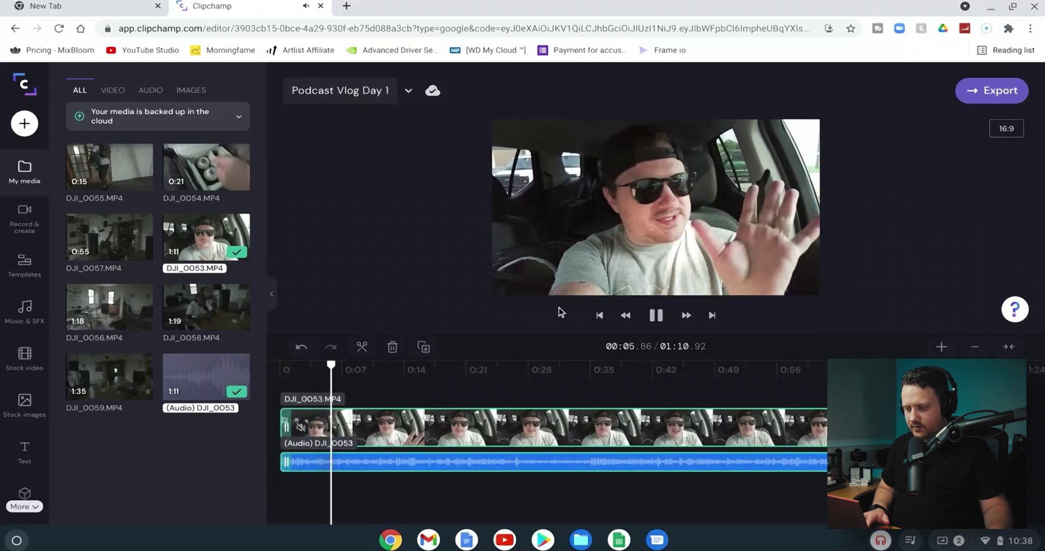
{"action": "key", "text": "space"}
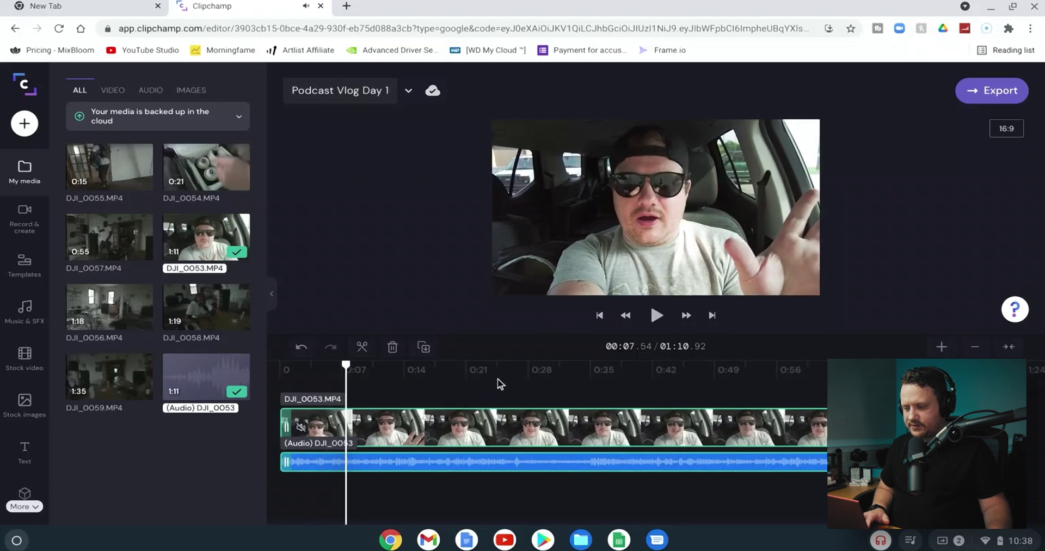
{"action": "left_click", "coordinate": [507, 375]}
{"action": "key", "text": "space"}
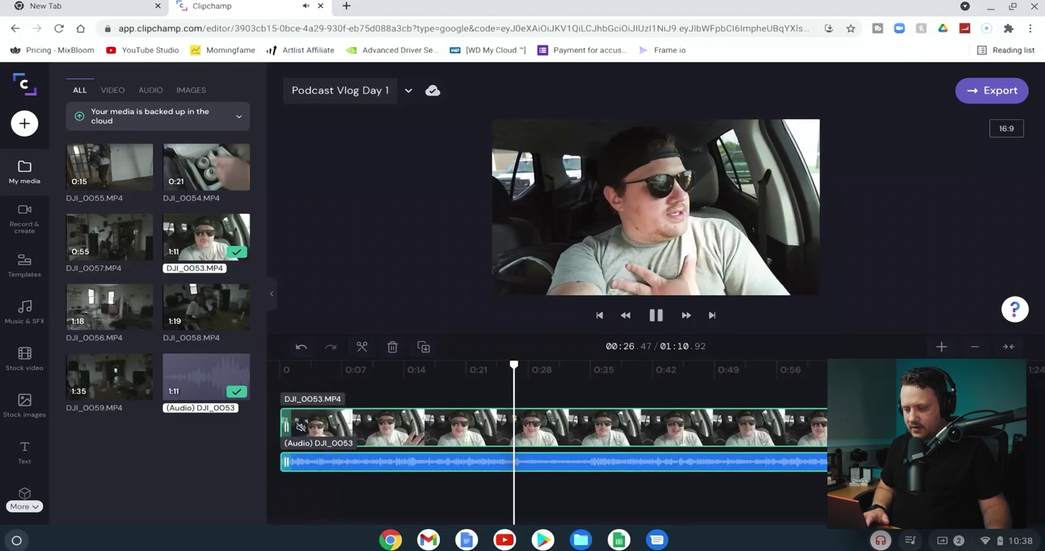
{"action": "key", "text": "space"}
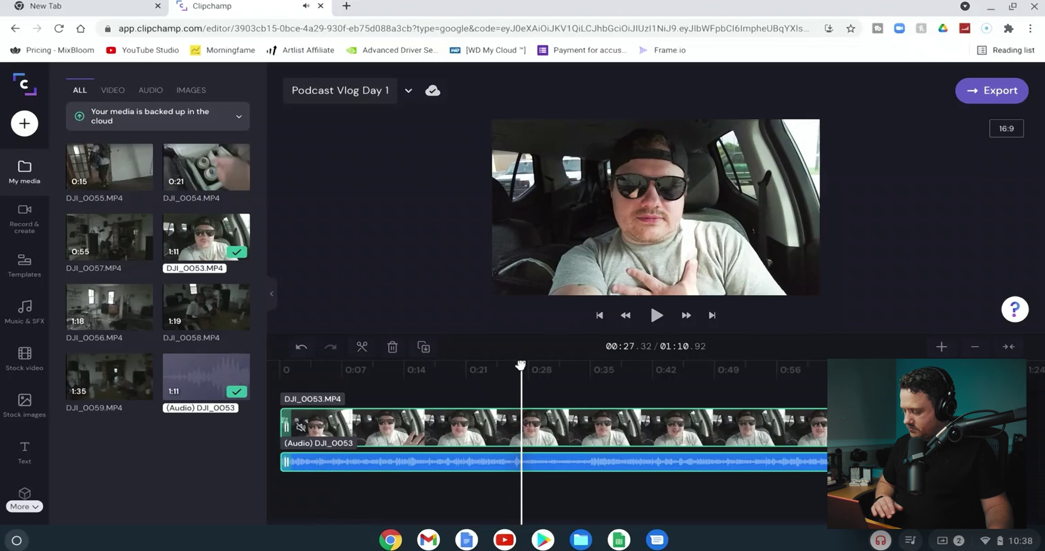
{"action": "key", "text": "s"}
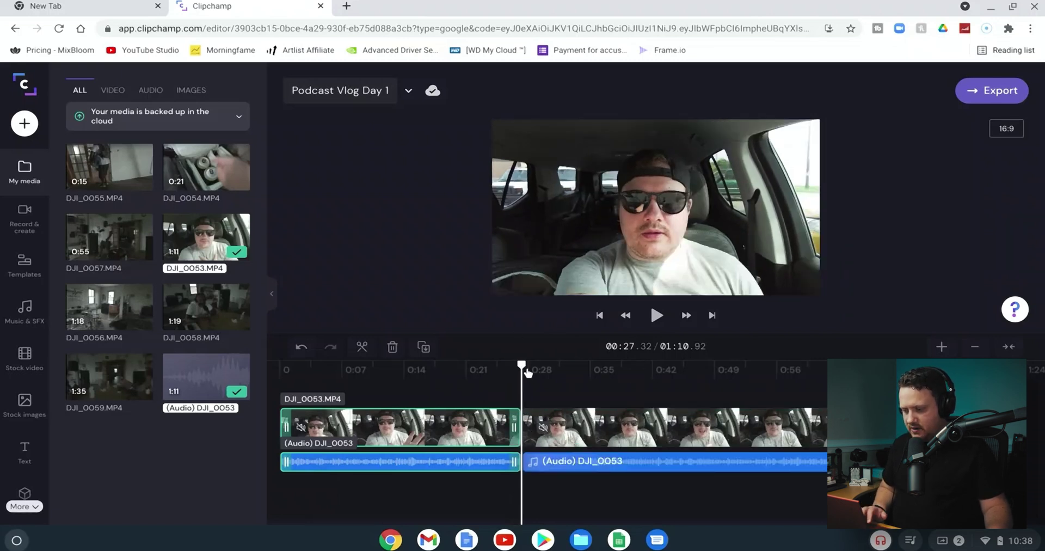
Remove the section between 00:27.32 and about 00:34.65 from the video and audio, and close the gap.
{"action": "left_click_drag", "start_coordinate": [523, 367], "coordinate": [587, 368]}
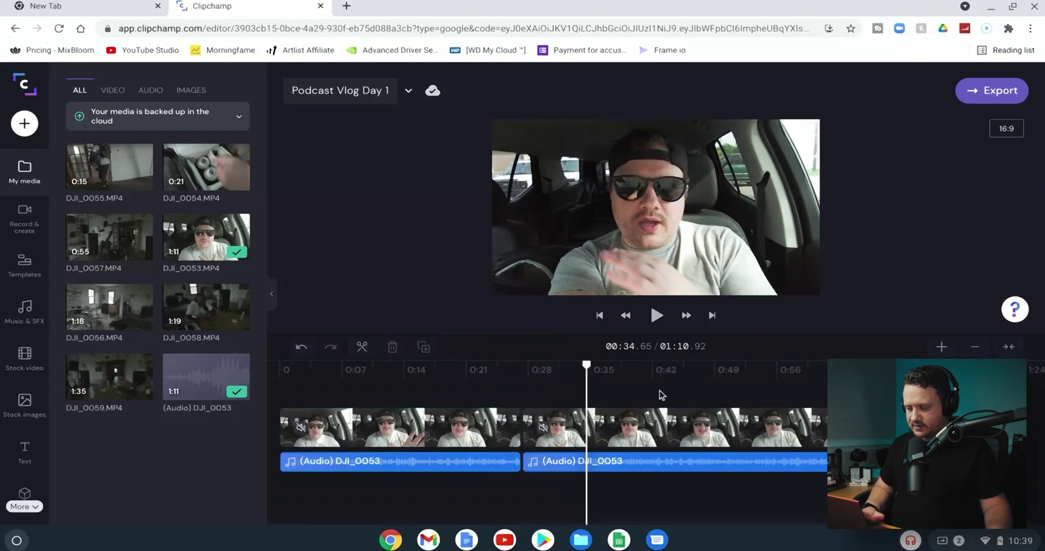
{"action": "mouse_move", "coordinate": [647, 427]}
{"action": "left_mouse_down"}
{"action": "mouse_move", "coordinate": [696, 420]}
{"action": "mouse_move", "coordinate": [655, 421]}
{"action": "left_mouse_up"}
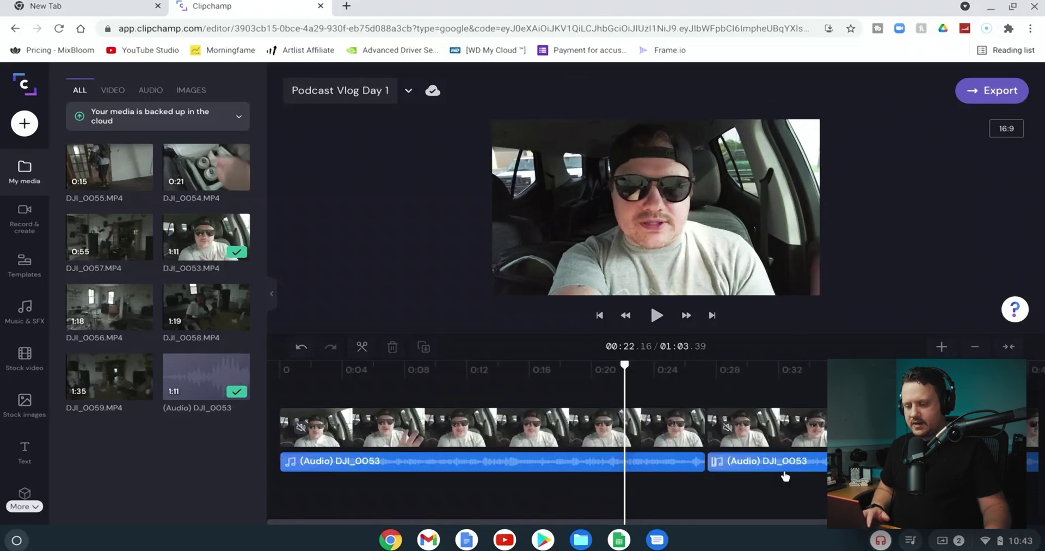
Move the audio piece after the cut onto a separate track below the first audio piece.
{"action": "left_click", "coordinate": [788, 472]}
{"action": "left_click", "coordinate": [791, 473]}
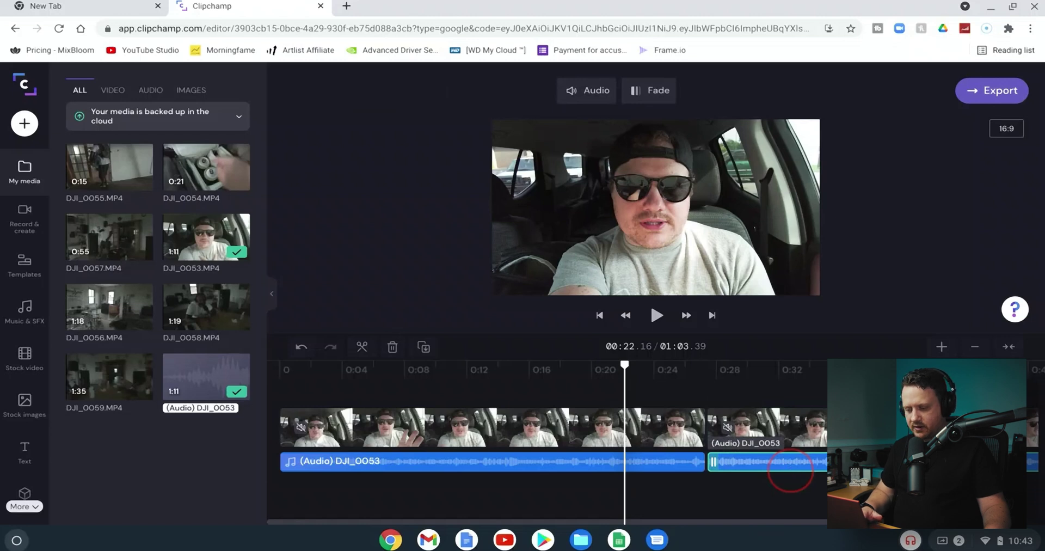
{"action": "left_click_drag", "start_coordinate": [790, 463], "coordinate": [790, 481]}
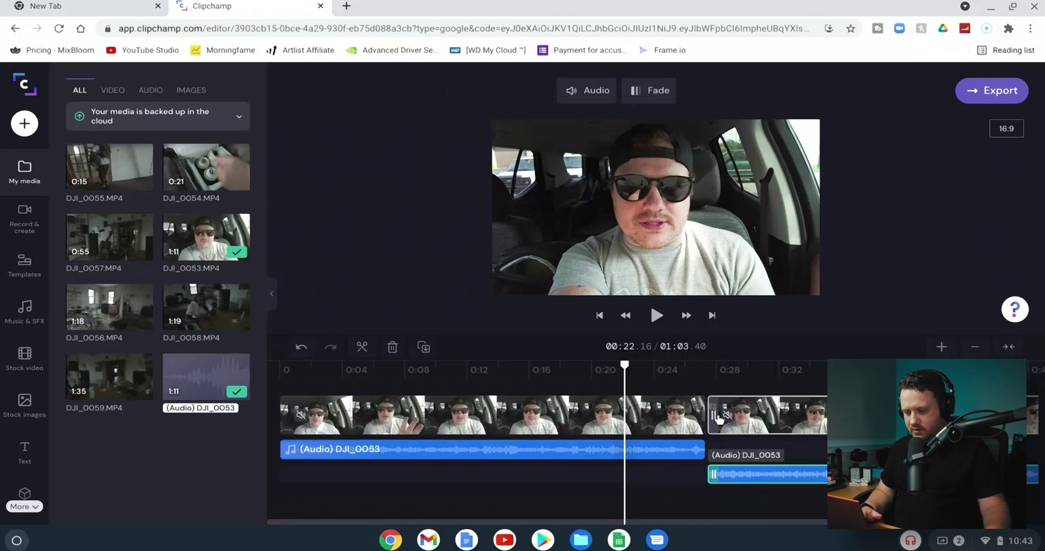
Trim the end of the first DJI_0053.MP4 video piece, move the following video and audio up against it, and play back the transition.
{"action": "left_click", "coordinate": [795, 419]}
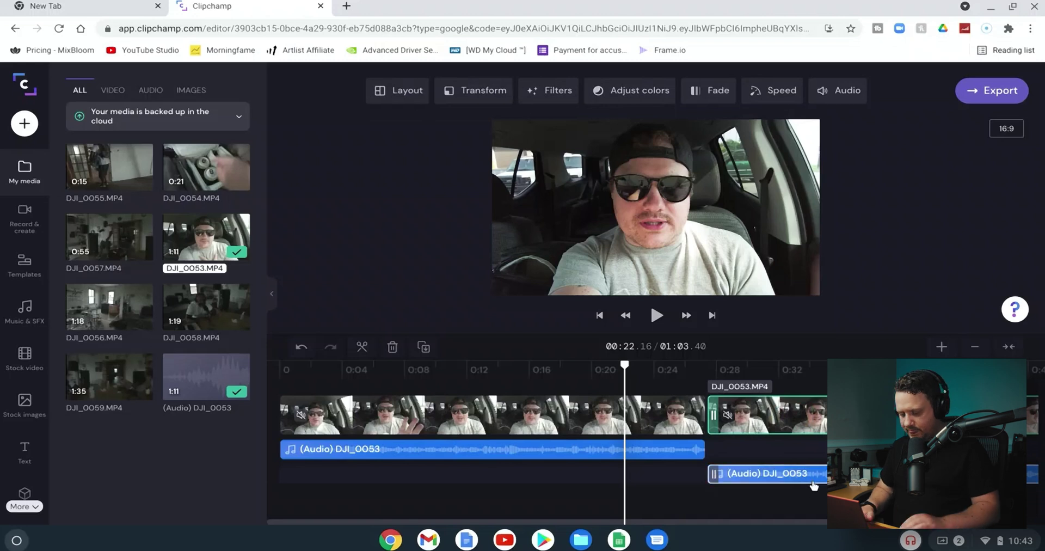
{"action": "scroll", "coordinate": [814, 484], "scroll_direction": "up", "scroll_amount": 2}
{"action": "scroll", "coordinate": [814, 484], "scroll_direction": "up", "scroll_amount": 3}
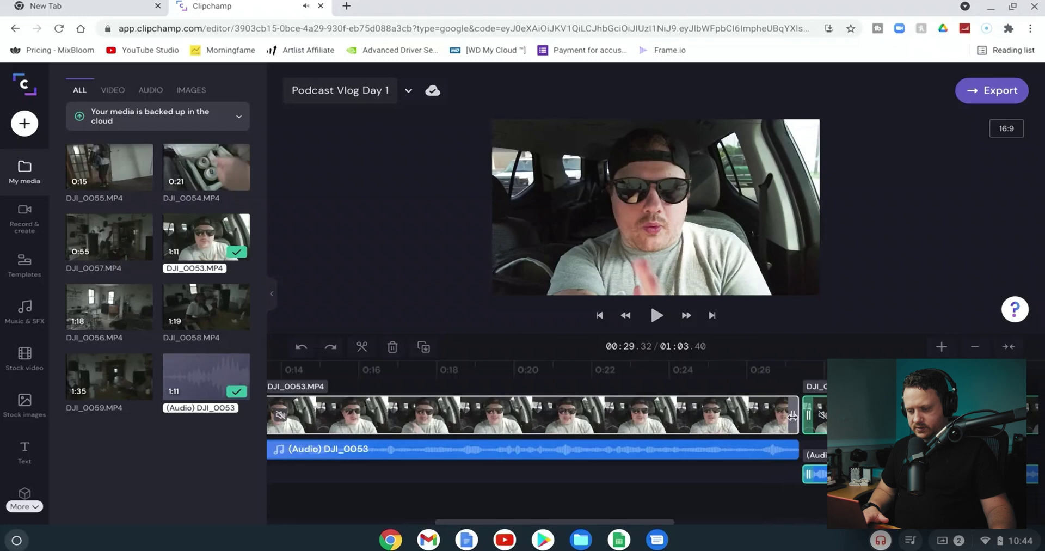
{"action": "left_click", "coordinate": [792, 416]}
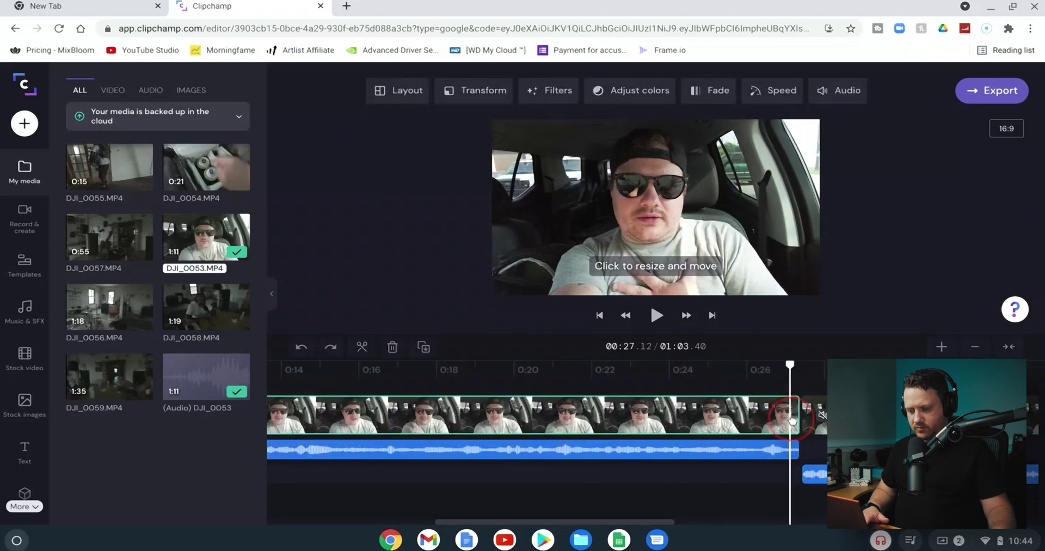
{"action": "mouse_move", "coordinate": [792, 417]}
{"action": "left_mouse_down"}
{"action": "mouse_move", "coordinate": [730, 419]}
{"action": "mouse_move", "coordinate": [796, 417]}
{"action": "left_mouse_up"}
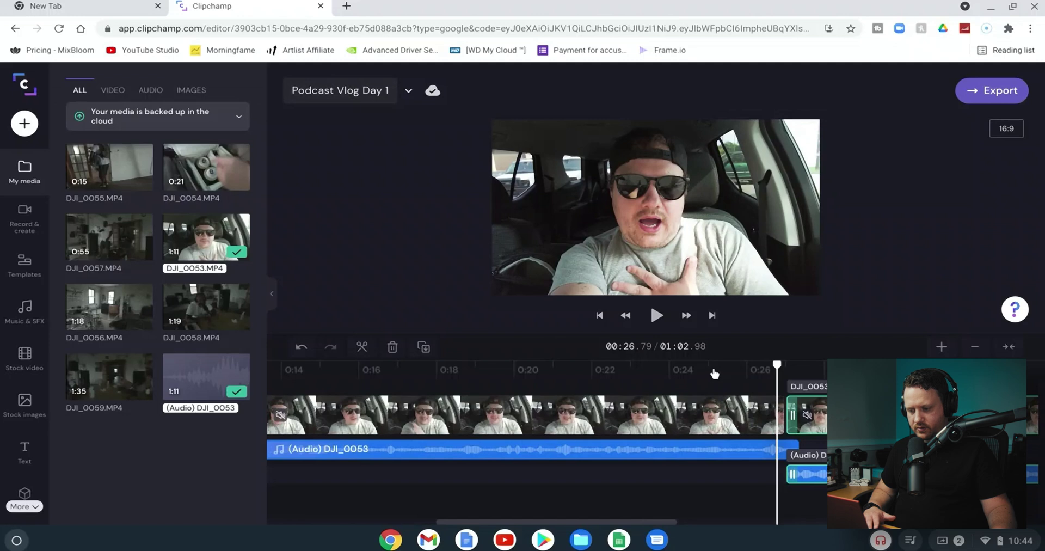
{"action": "left_click", "coordinate": [707, 371]}
{"action": "key", "text": "space"}
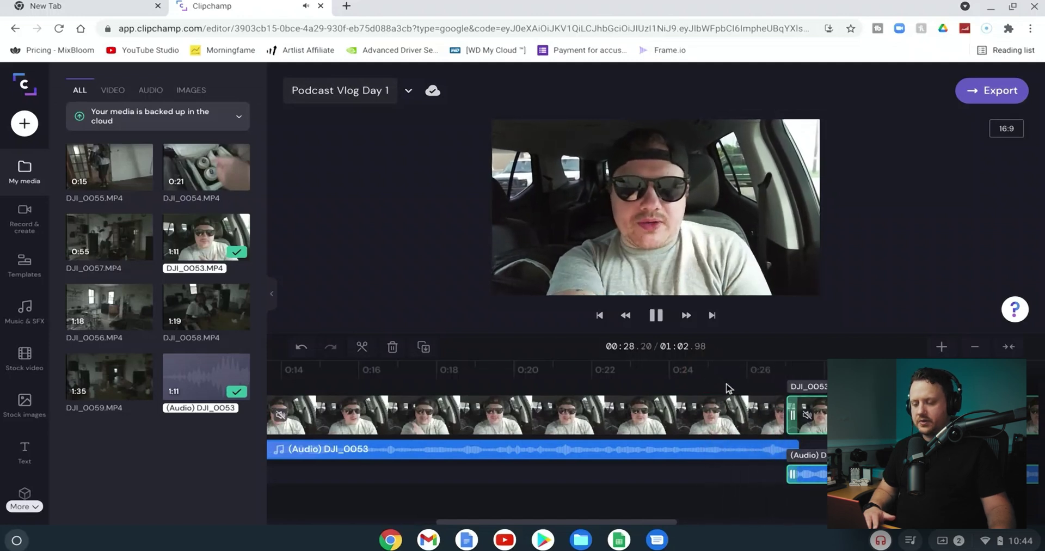
{"action": "key", "text": "space"}
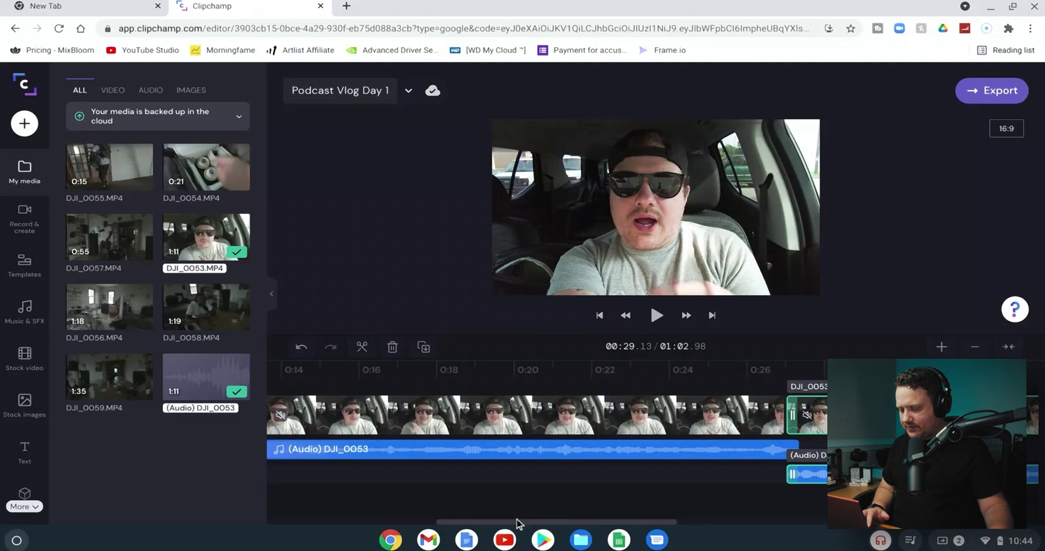
Add DJI_0054.MP4 at the end of the timeline after DJI_0053.MP4 and separate its audio.
{"action": "left_click_drag", "start_coordinate": [518, 524], "coordinate": [1030, 513]}
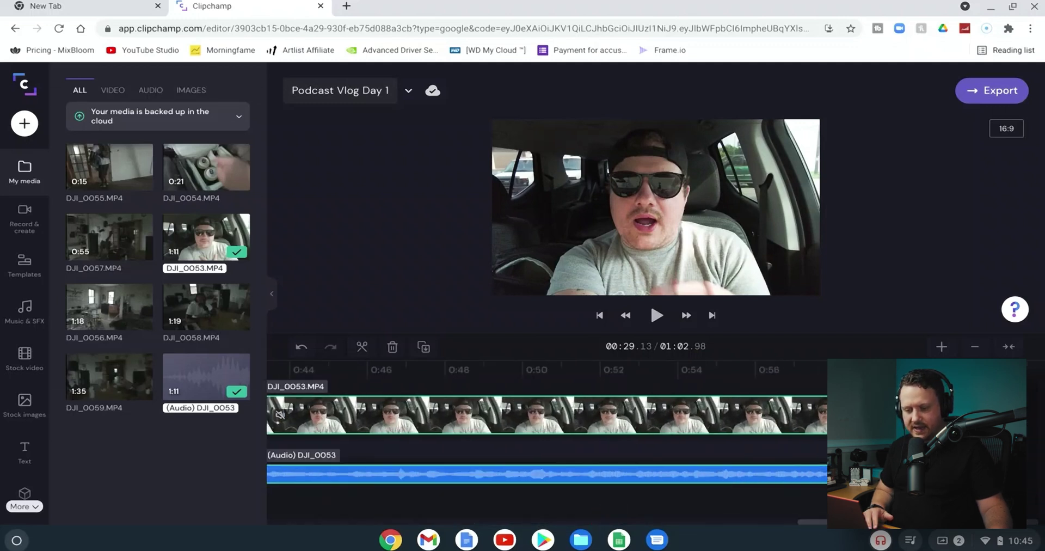
{"action": "left_click", "coordinate": [1028, 369]}
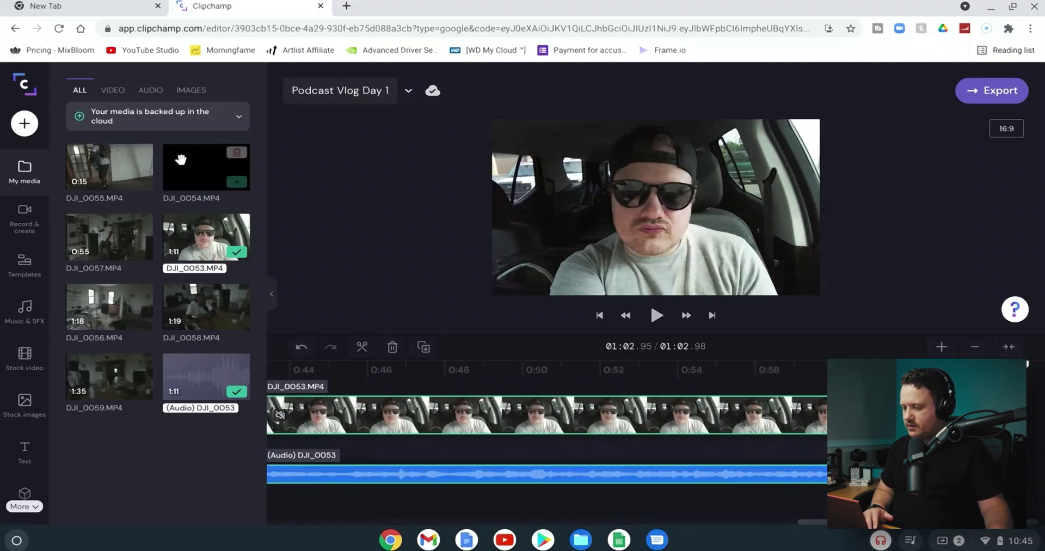
{"action": "left_click", "coordinate": [236, 184]}
{"action": "left_click", "coordinate": [836, 92]}
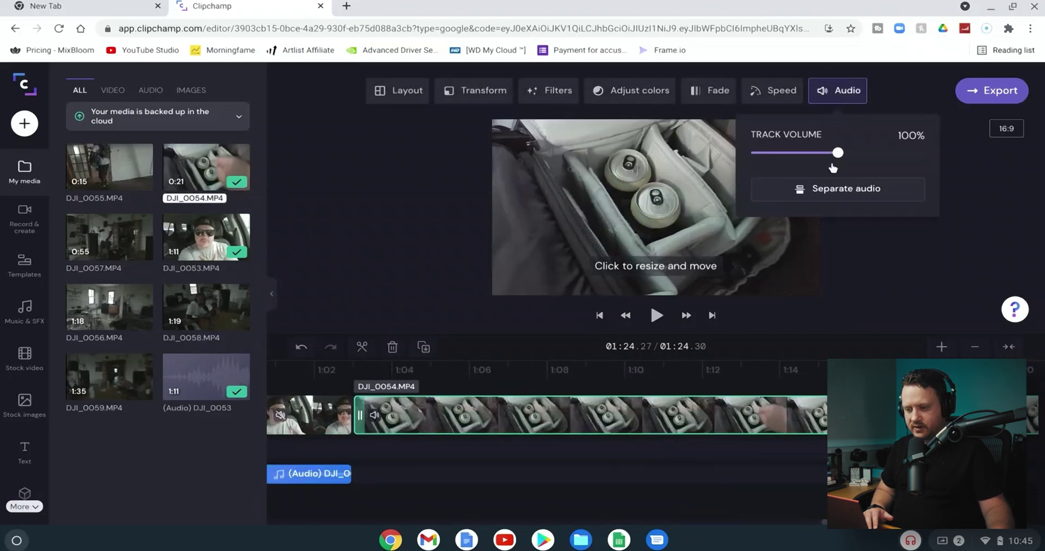
{"action": "left_click", "coordinate": [846, 189]}
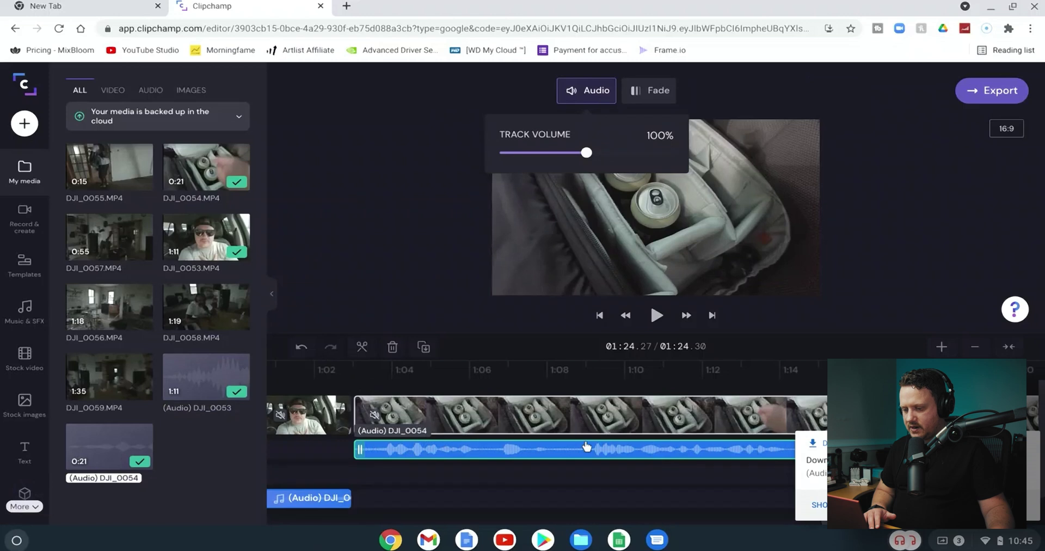
Split the DJI_0054 video and audio at 01:09.22, delete the part before the cut, and close the gap.
{"action": "left_click", "coordinate": [596, 376]}
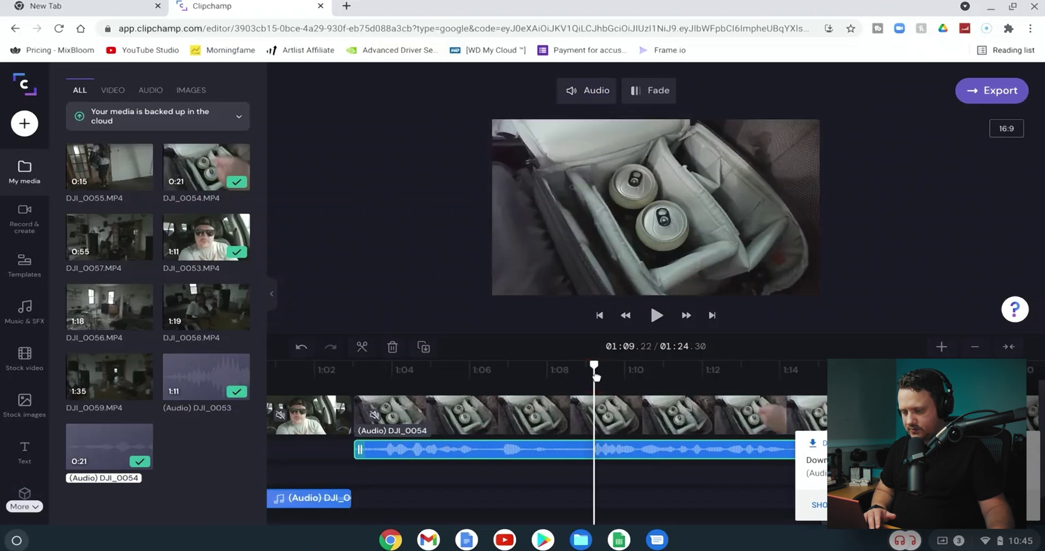
{"action": "left_click", "coordinate": [593, 368]}
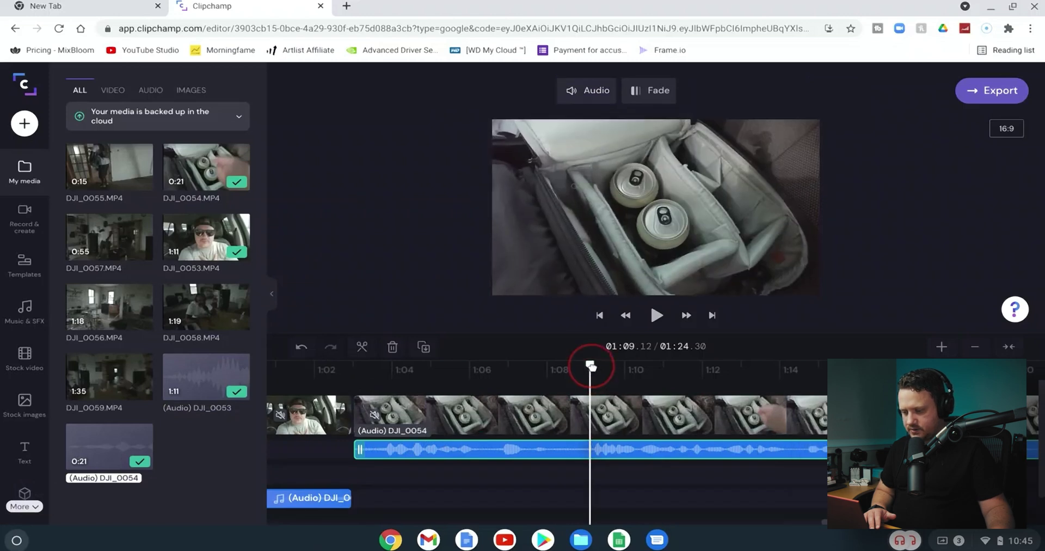
{"action": "left_click_drag", "start_coordinate": [593, 367], "coordinate": [596, 368]}
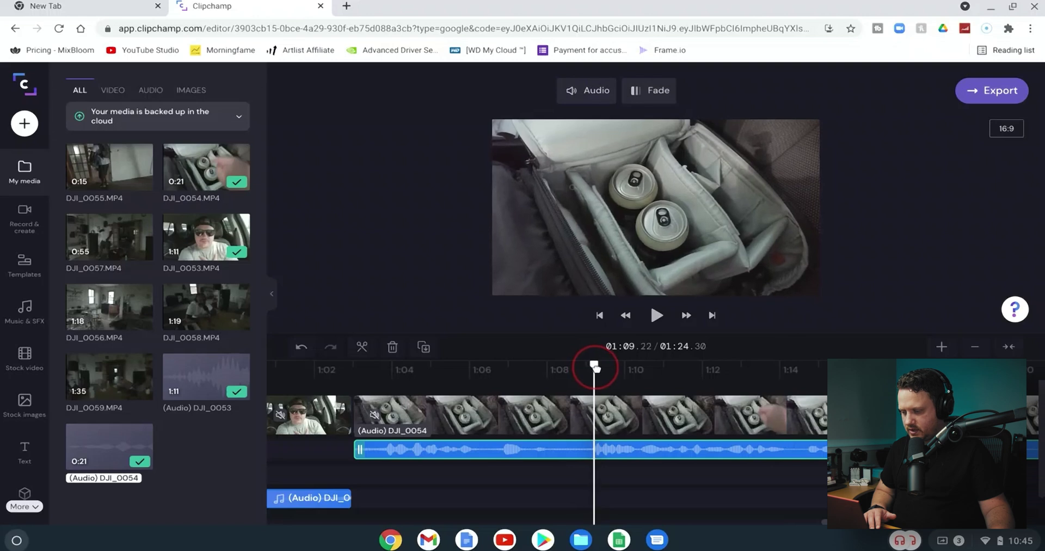
{"action": "left_click", "coordinate": [549, 435]}
{"action": "key", "text": "s"}
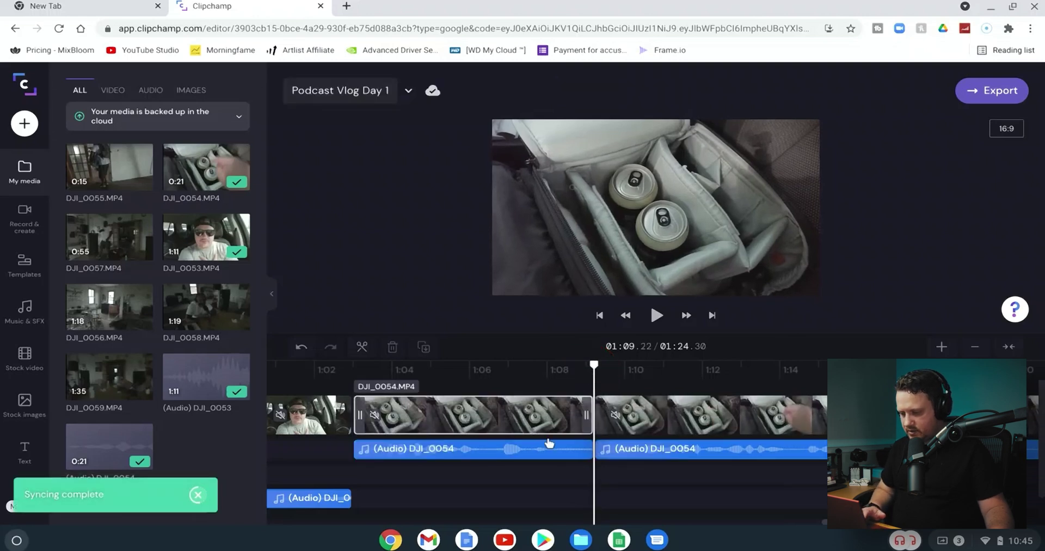
{"action": "key", "text": "Delete"}
{"action": "left_click_drag", "start_coordinate": [672, 421], "coordinate": [439, 424]}
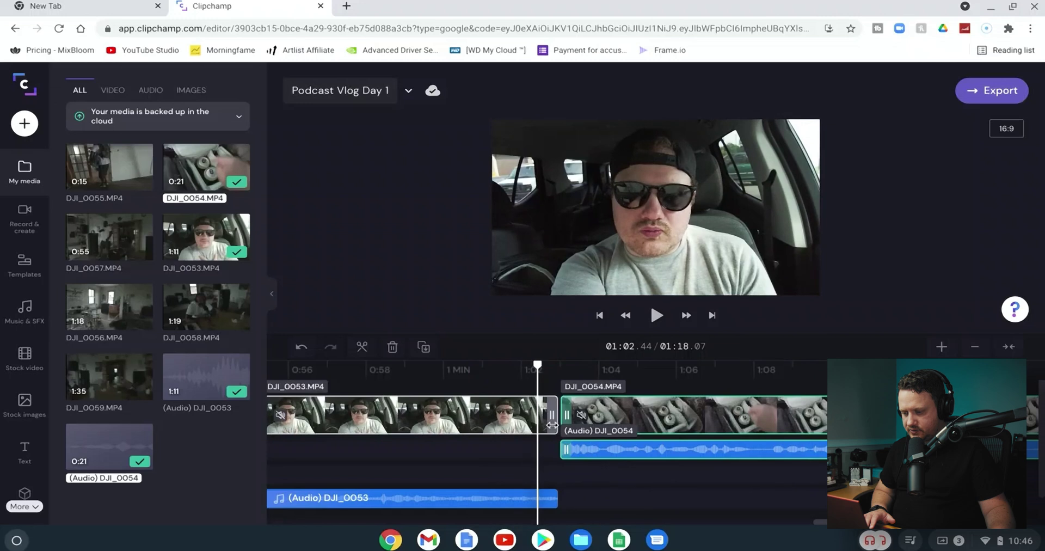
Trim the end of the DJI_0053.MP4 video to 01:02.44, move the DJI_0054 video and audio against it, and play back the transition.
{"action": "left_click", "coordinate": [552, 425]}
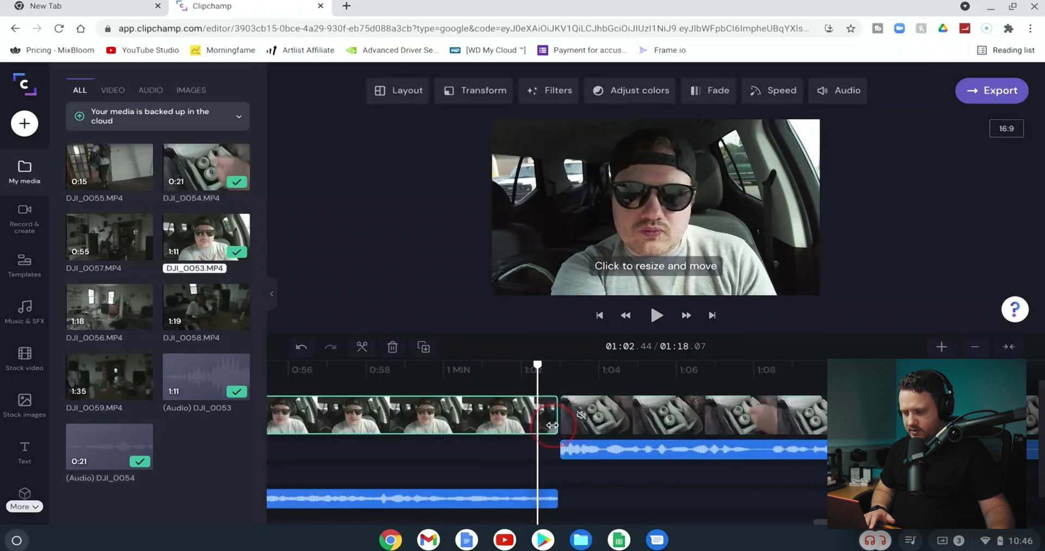
{"action": "left_click_drag", "start_coordinate": [556, 425], "coordinate": [532, 425]}
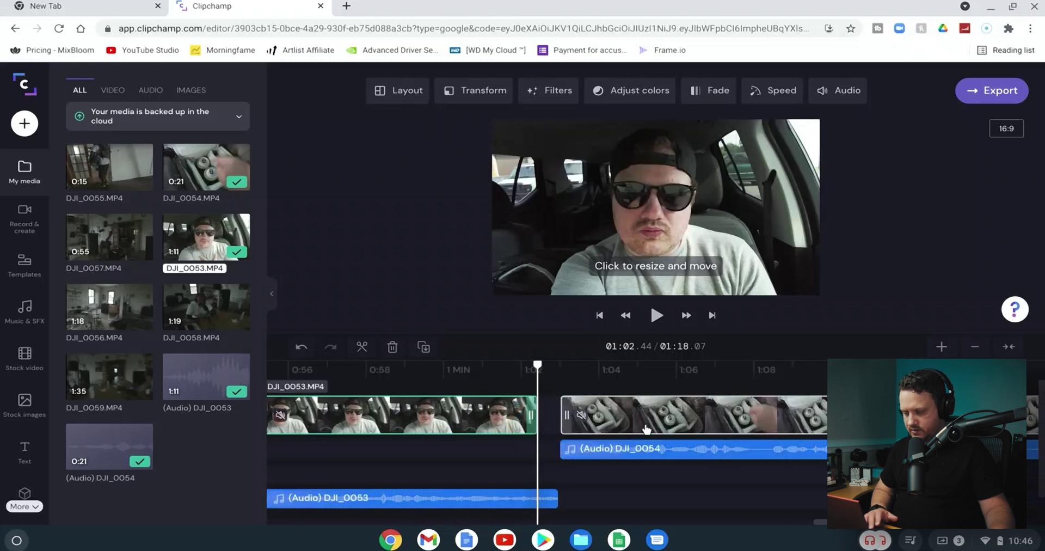
{"action": "left_click_drag", "start_coordinate": [678, 418], "coordinate": [658, 418]}
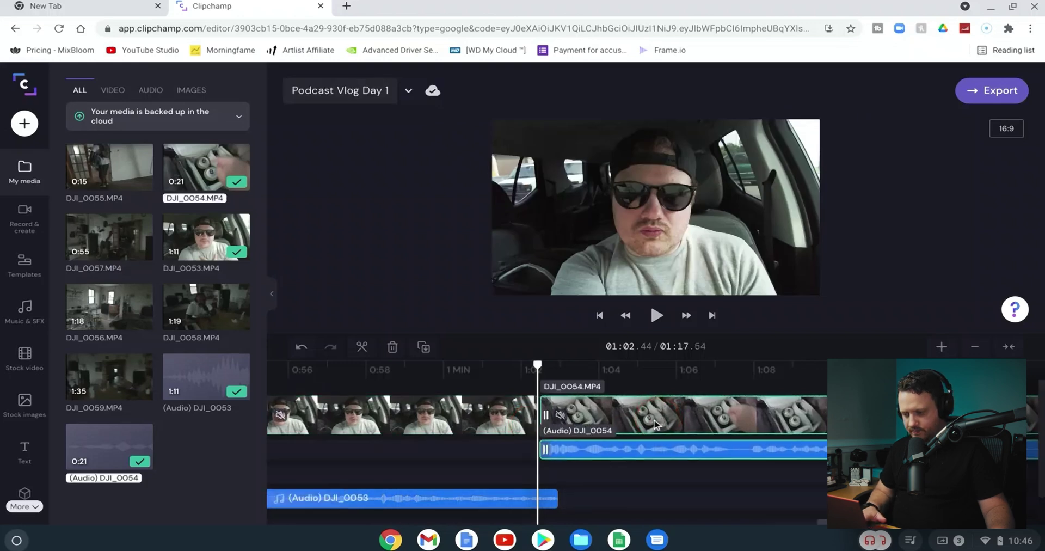
{"action": "left_click", "coordinate": [474, 370]}
{"action": "key", "text": "space"}
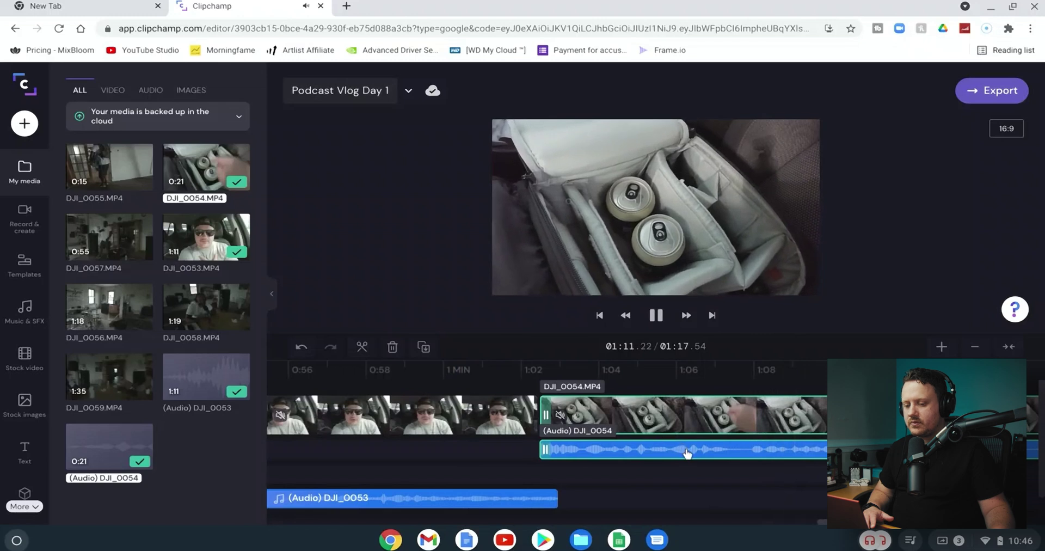
{"action": "key", "text": "space"}
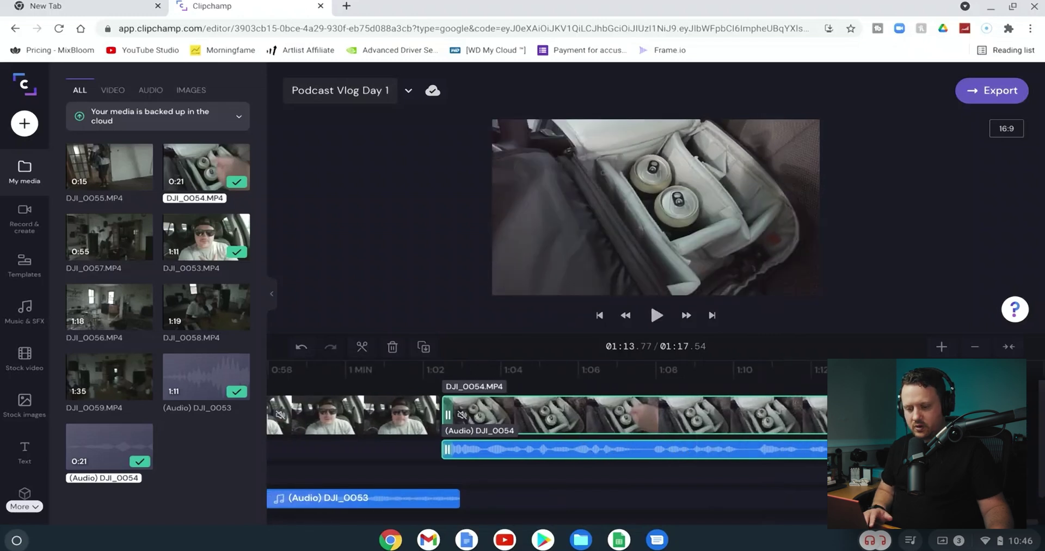
Play DJI_0054 to find its end point, and cut off its video and audio after 01:13.53.
{"action": "left_click_drag", "start_coordinate": [879, 415], "coordinate": [1016, 415]}
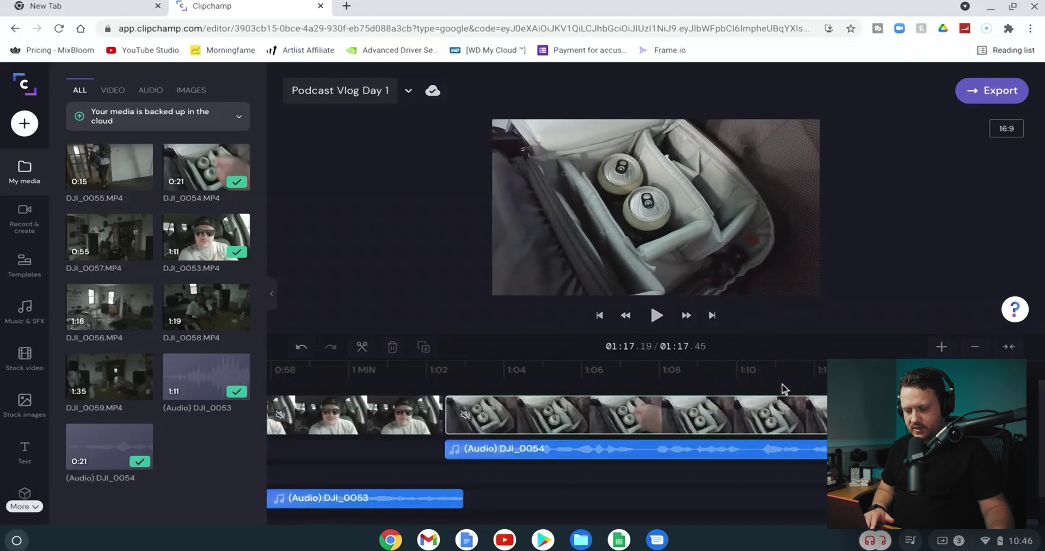
{"action": "left_click", "coordinate": [762, 369]}
{"action": "key", "text": "space"}
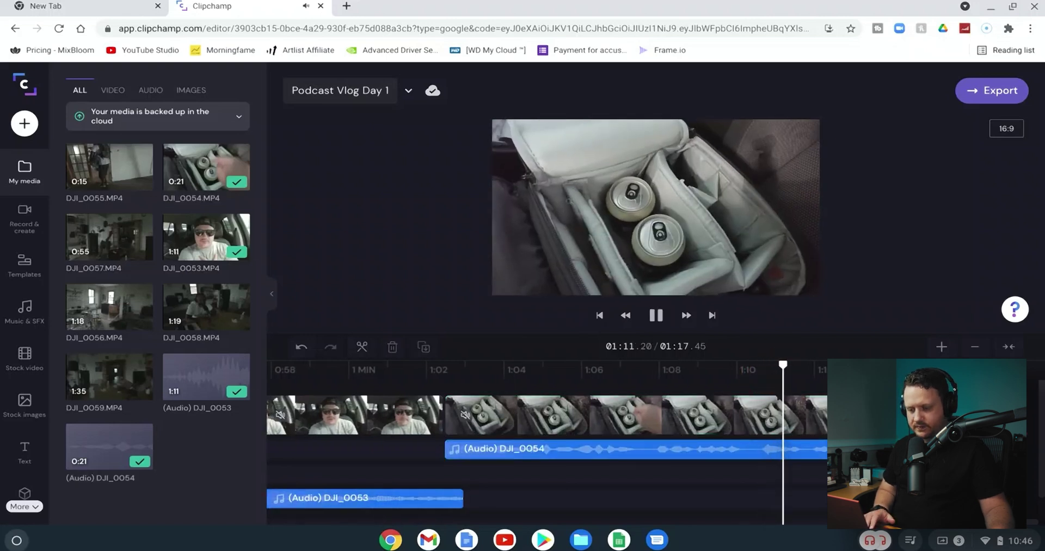
{"action": "key", "text": "space"}
{"action": "key", "text": "s"}
{"action": "key", "text": "Delete"}
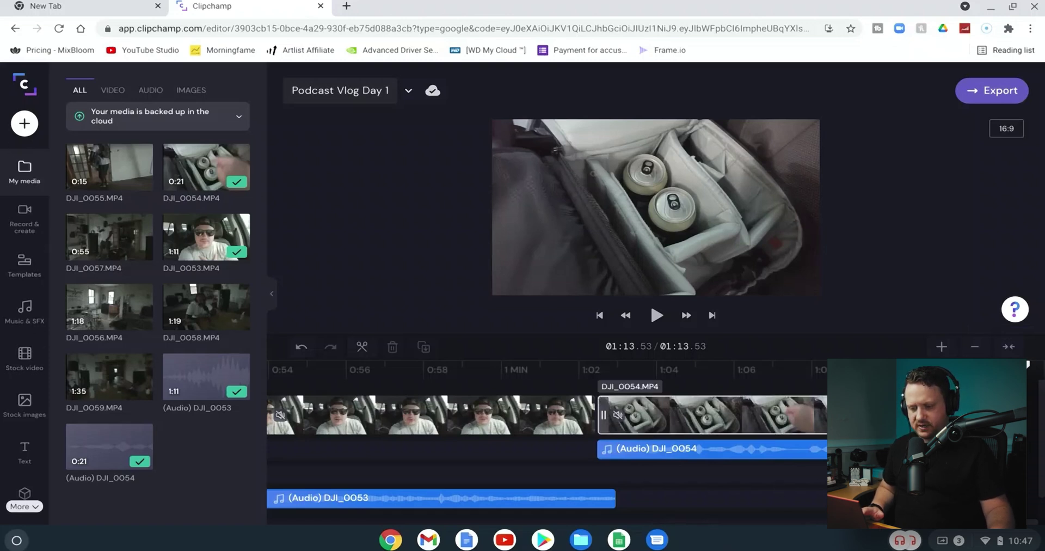
Give the DJI_0054.MP4 video a 1.0 s fade out and play back the ending.
{"action": "left_click", "coordinate": [708, 415]}
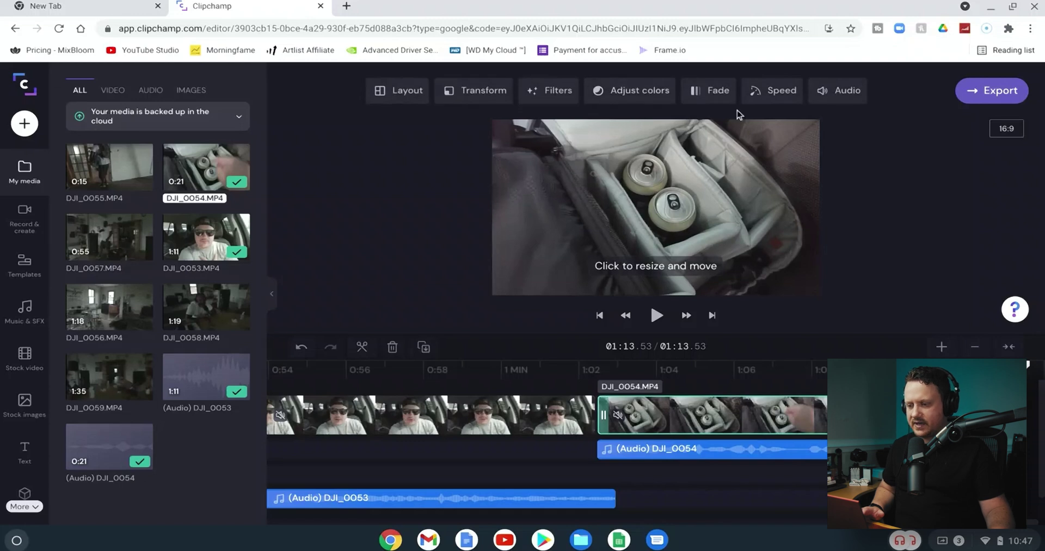
{"action": "left_click", "coordinate": [712, 91]}
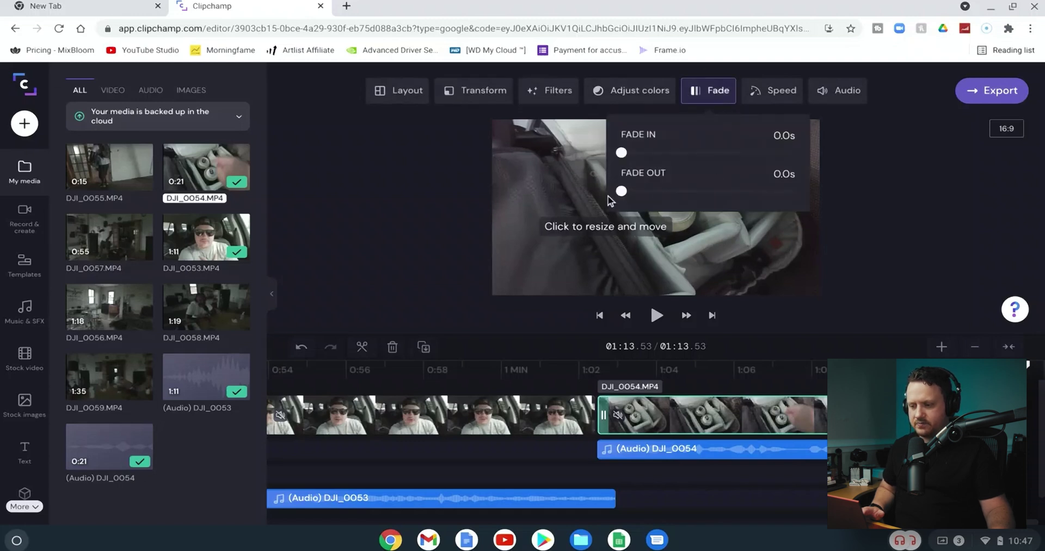
{"action": "left_click_drag", "start_coordinate": [621, 194], "coordinate": [712, 210]}
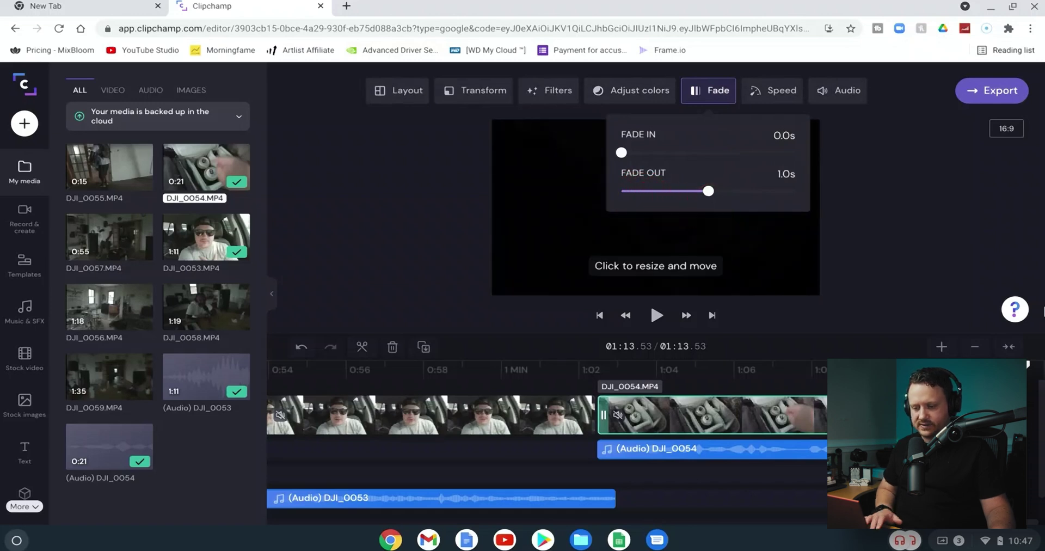
{"action": "left_click", "coordinate": [938, 370]}
{"action": "key", "text": "space"}
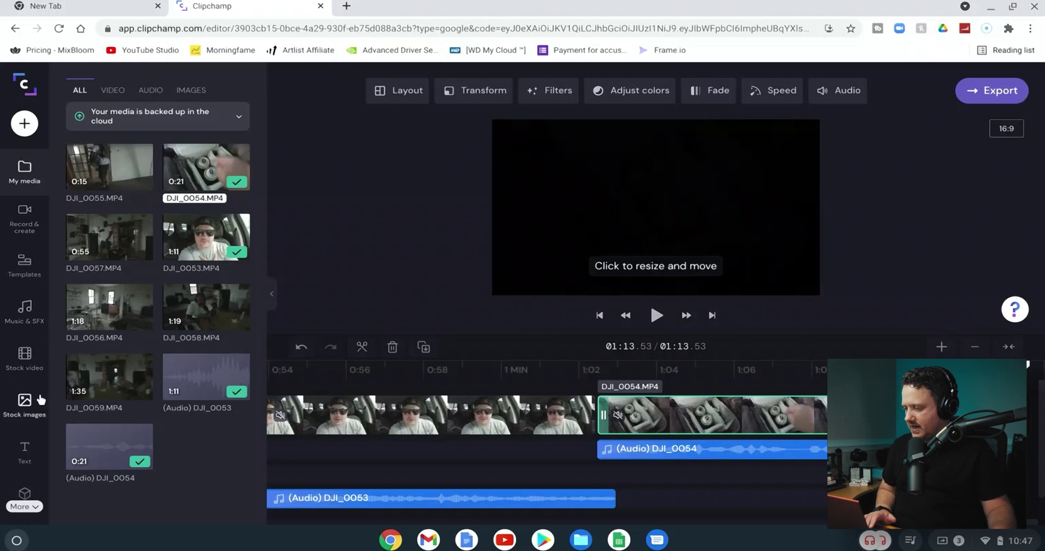
Add a Black background after the DJI_0054.MP4 video and move it to a separate track above.
{"action": "scroll", "coordinate": [28, 425], "scroll_direction": "down", "scroll_amount": 1}
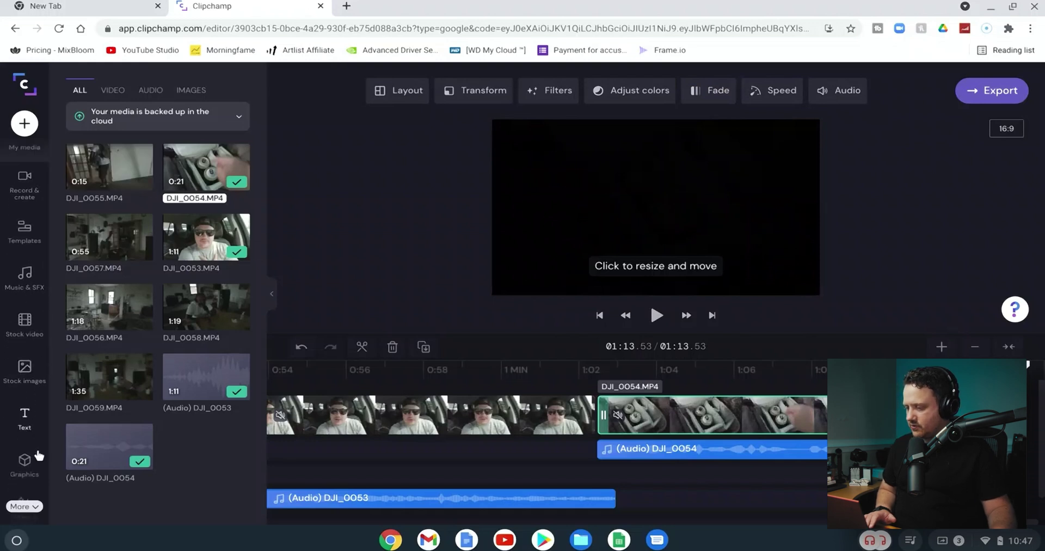
{"action": "left_click", "coordinate": [26, 462]}
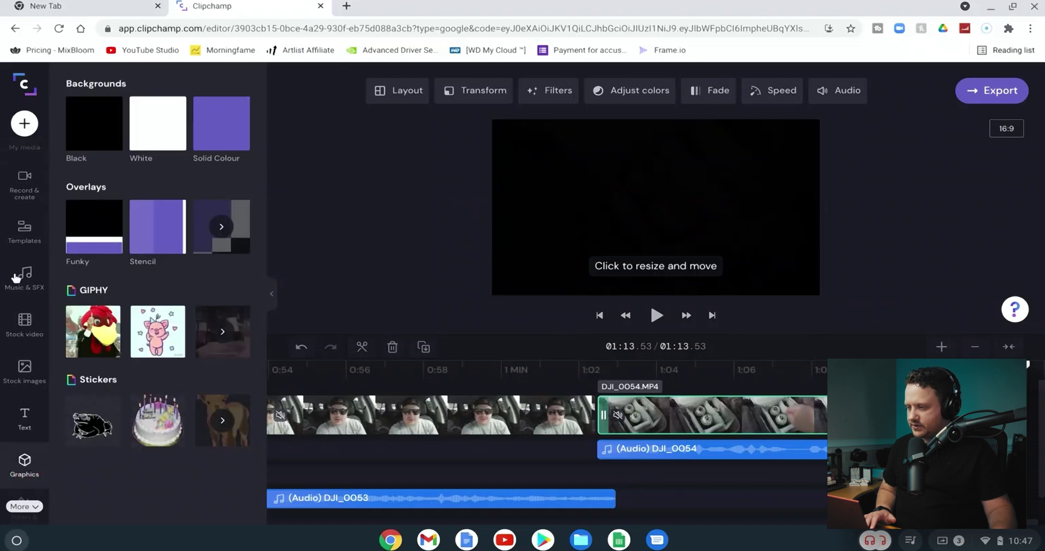
{"action": "mouse_move", "coordinate": [107, 119]}
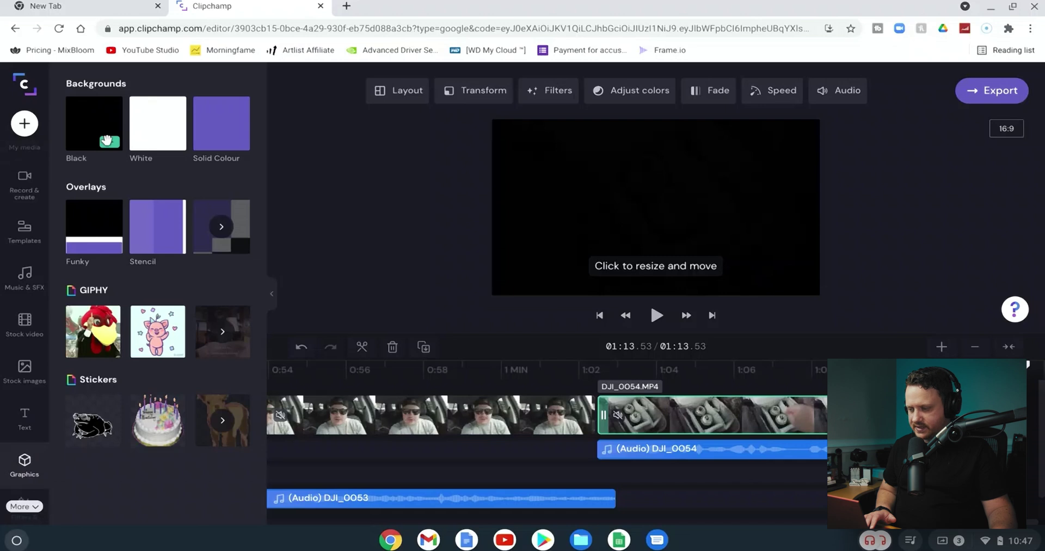
{"action": "left_click", "coordinate": [108, 143]}
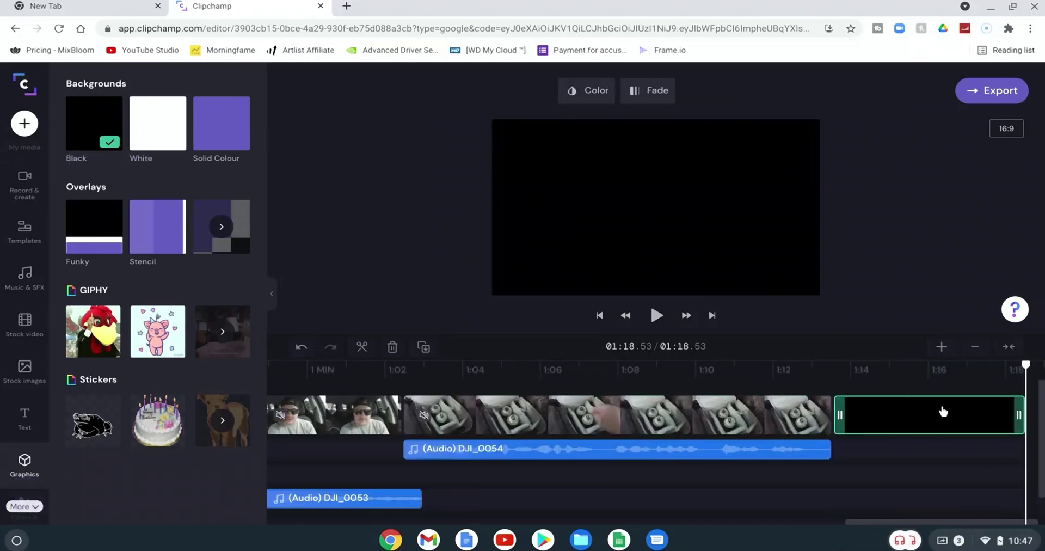
{"action": "left_click_drag", "start_coordinate": [911, 417], "coordinate": [914, 392]}
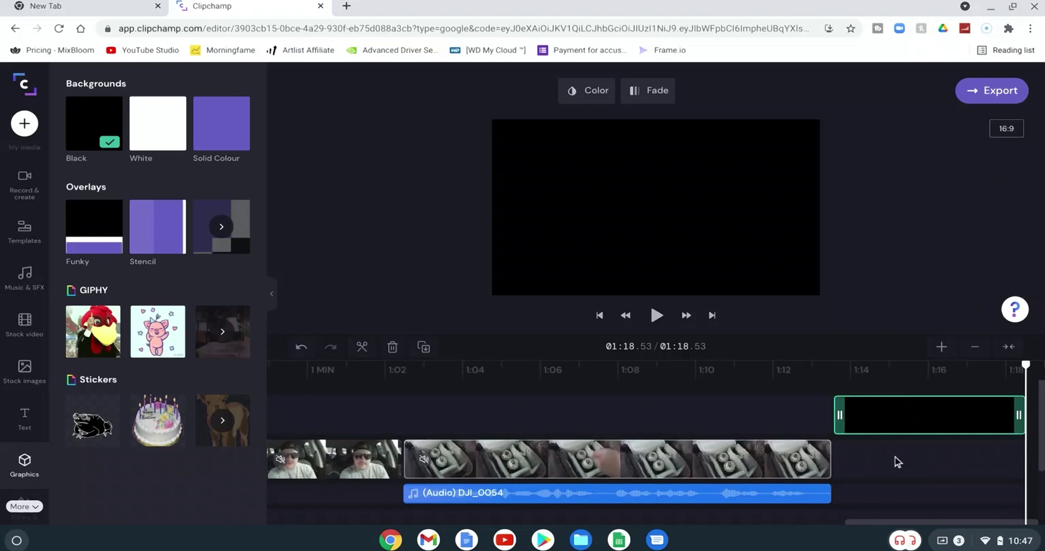
Add a Typewriter title above the black background, starting at 01:13.59.
{"action": "left_click", "coordinate": [835, 382]}
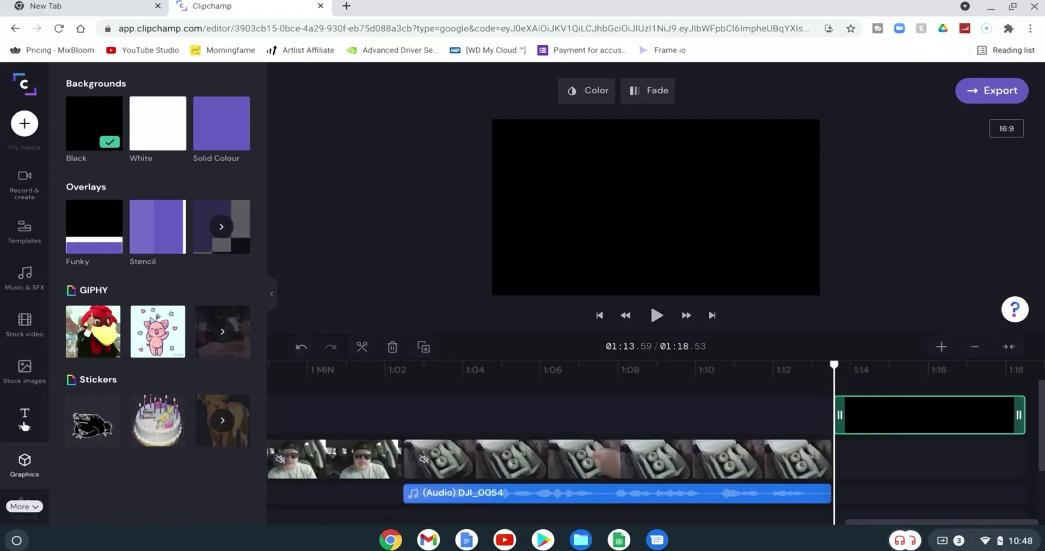
{"action": "left_click", "coordinate": [24, 420]}
{"action": "mouse_move", "coordinate": [100, 372]}
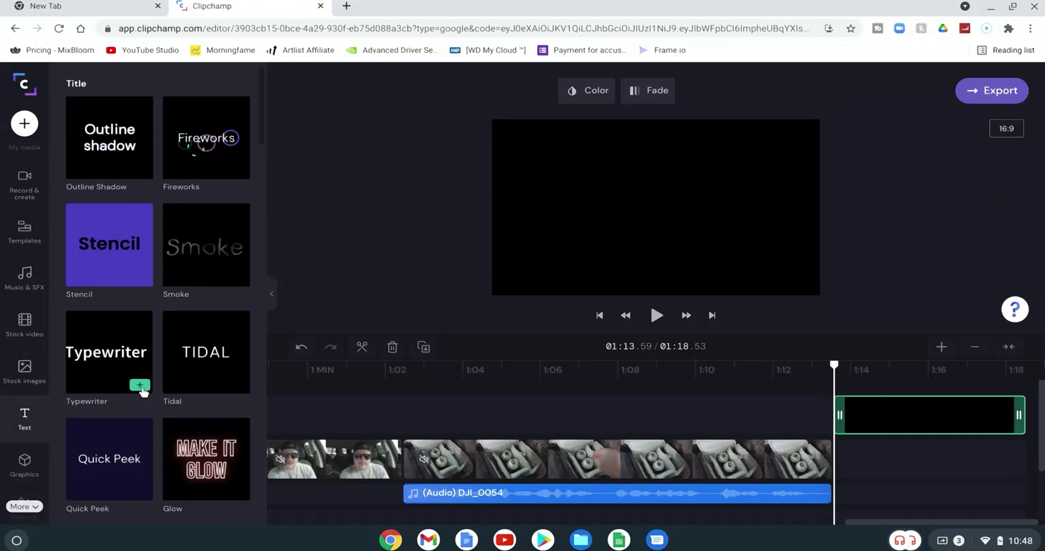
{"action": "left_click", "coordinate": [141, 387]}
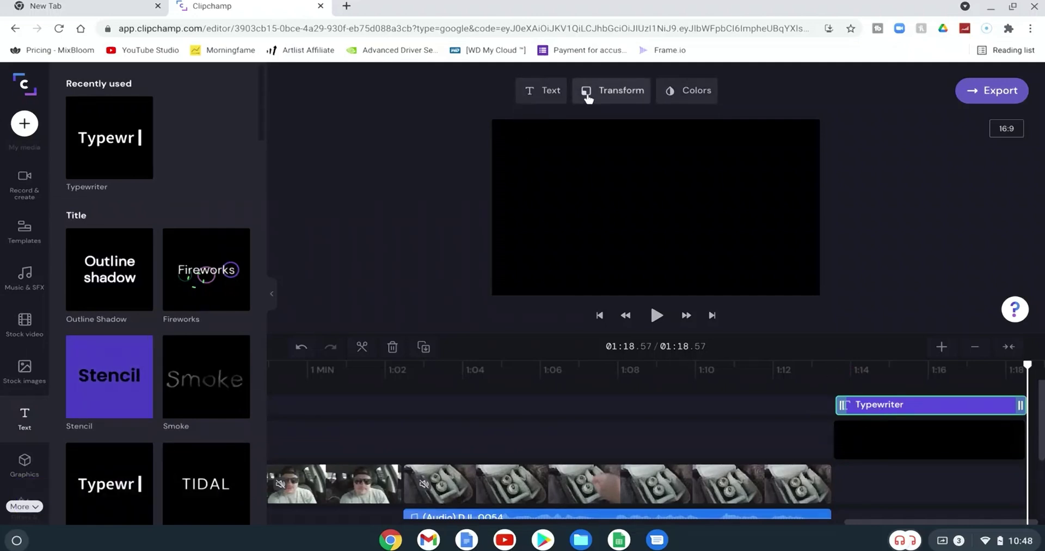
Change the title's text to "Podcast Vlog: Day 1" in the Special Elite font and play back its typing animation.
{"action": "left_click", "coordinate": [537, 95]}
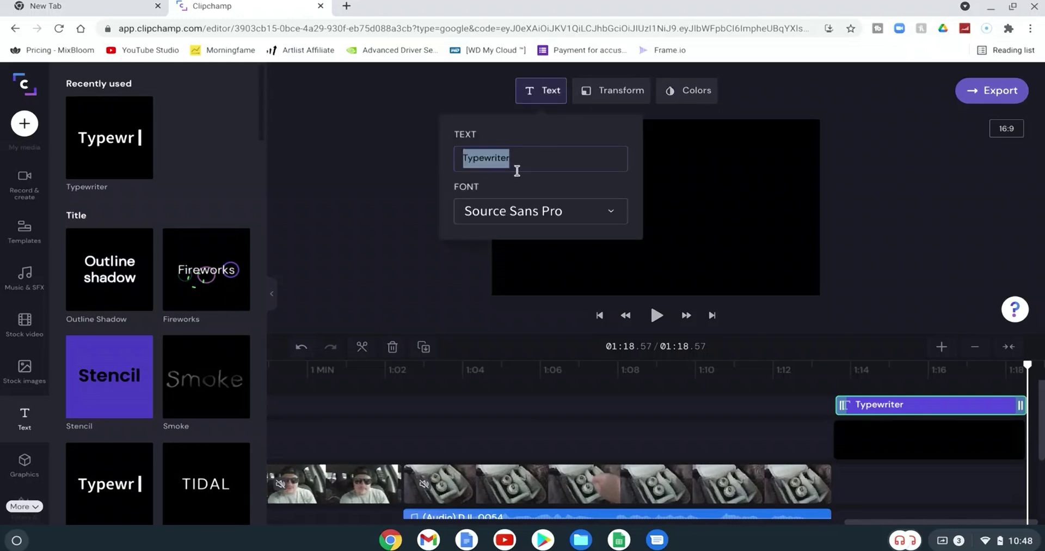
{"action": "type", "text": "Podcas"}
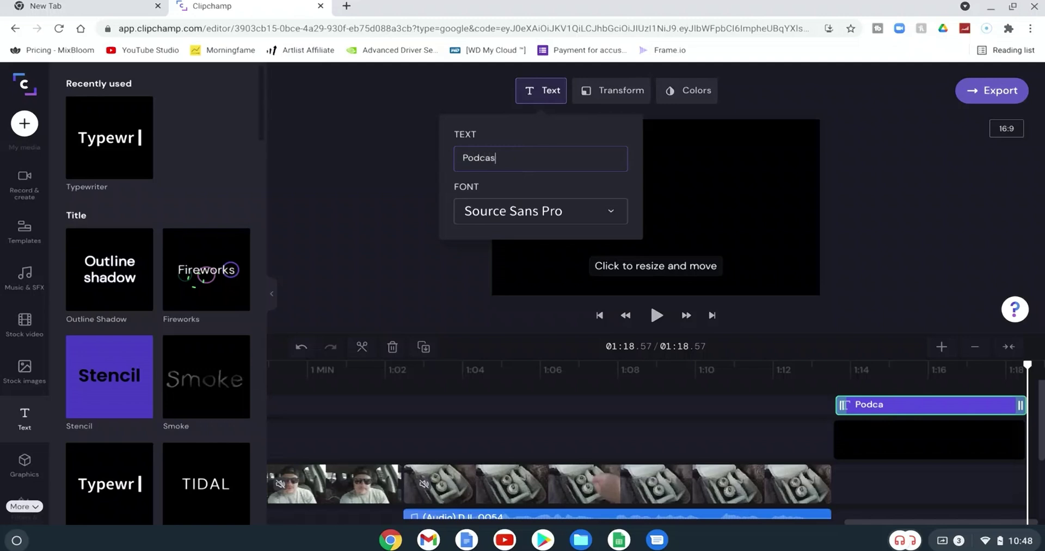
{"action": "type", "text": "t Vlog: Day 1"}
{"action": "left_click", "coordinate": [514, 215]}
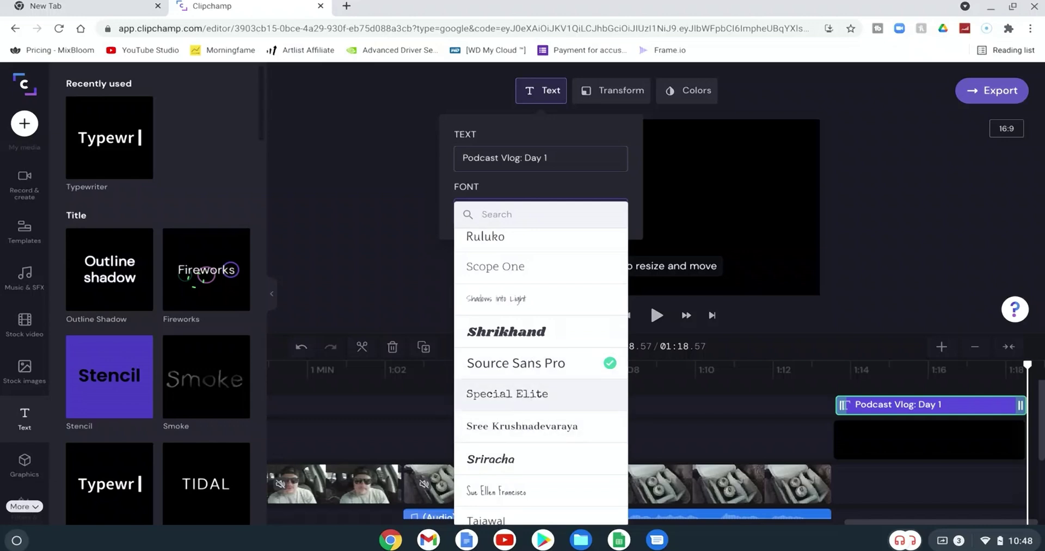
{"action": "left_click", "coordinate": [506, 393]}
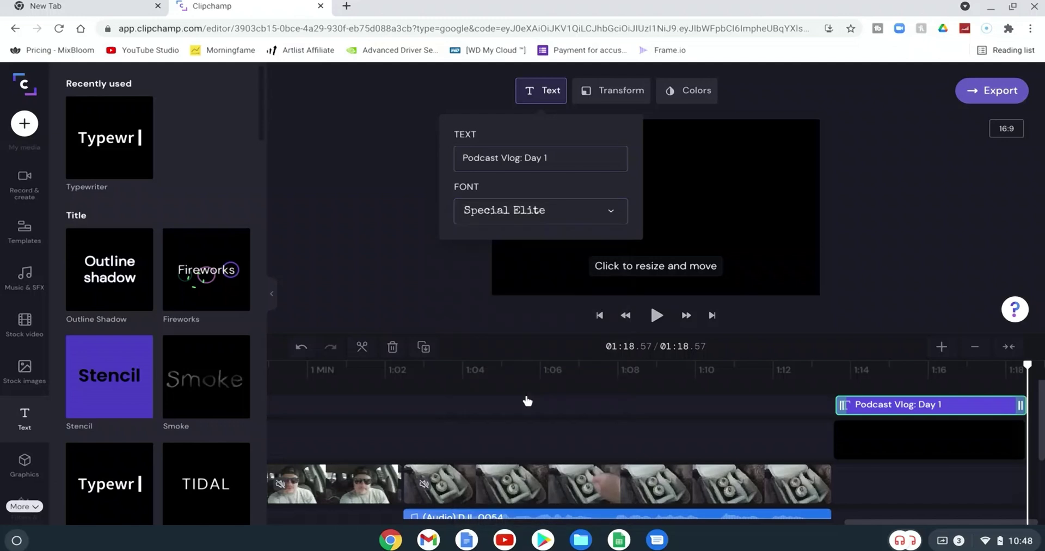
{"action": "left_click", "coordinate": [405, 215]}
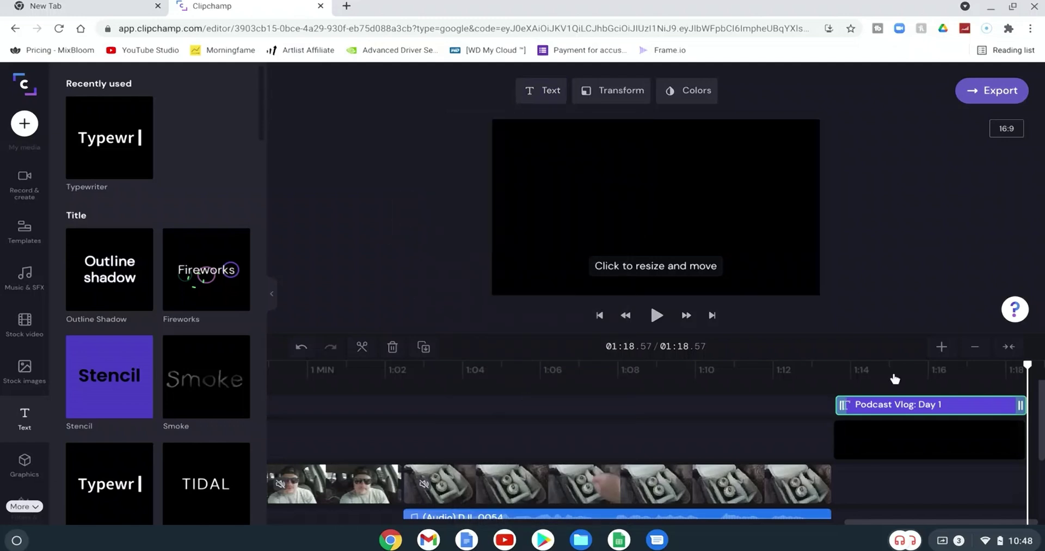
{"action": "left_click", "coordinate": [911, 377]}
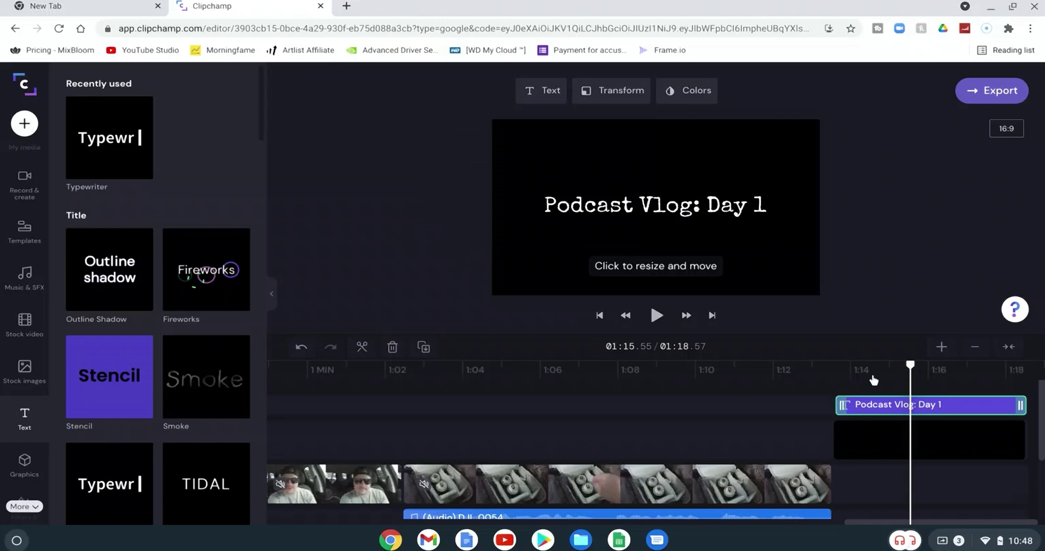
{"action": "left_click", "coordinate": [838, 377]}
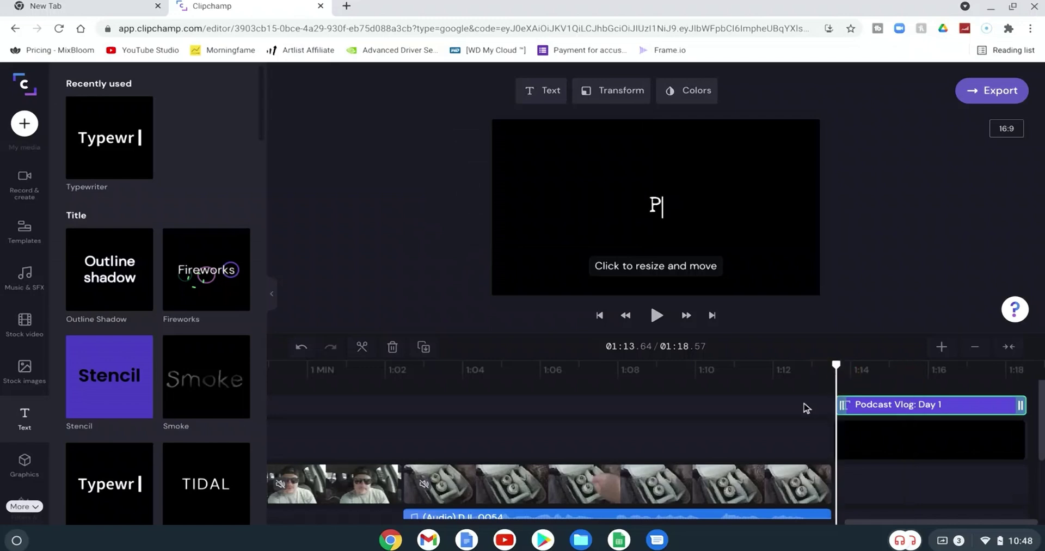
{"action": "left_click", "coordinate": [656, 314]}
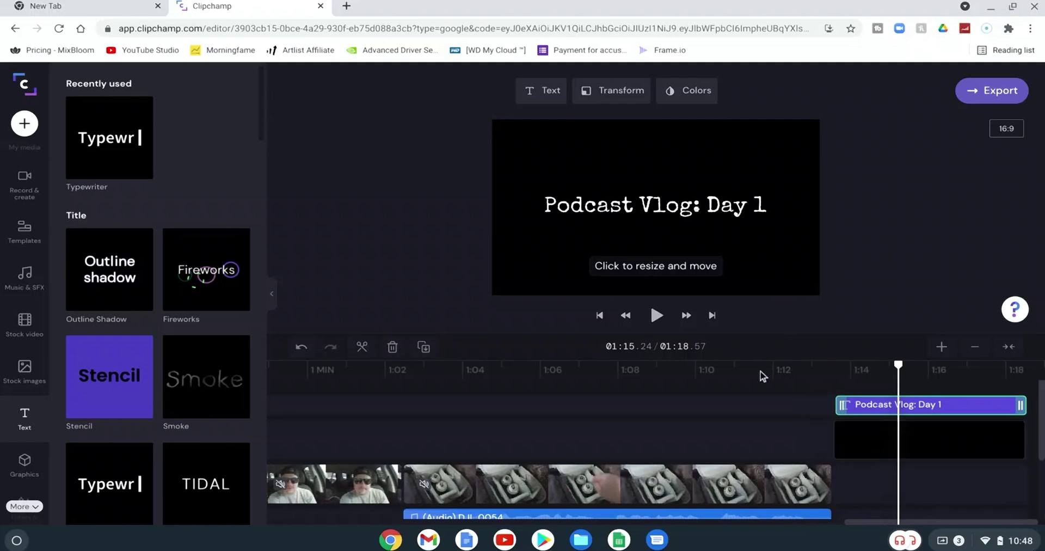
Search the sound effects for "type", add Keyboard Type at 01:13.62 under the title, and play it back from 01:12.18.
{"action": "scroll", "coordinate": [26, 403], "scroll_direction": "down", "scroll_amount": 1}
{"action": "scroll", "coordinate": [27, 404], "scroll_direction": "down", "scroll_amount": 2}
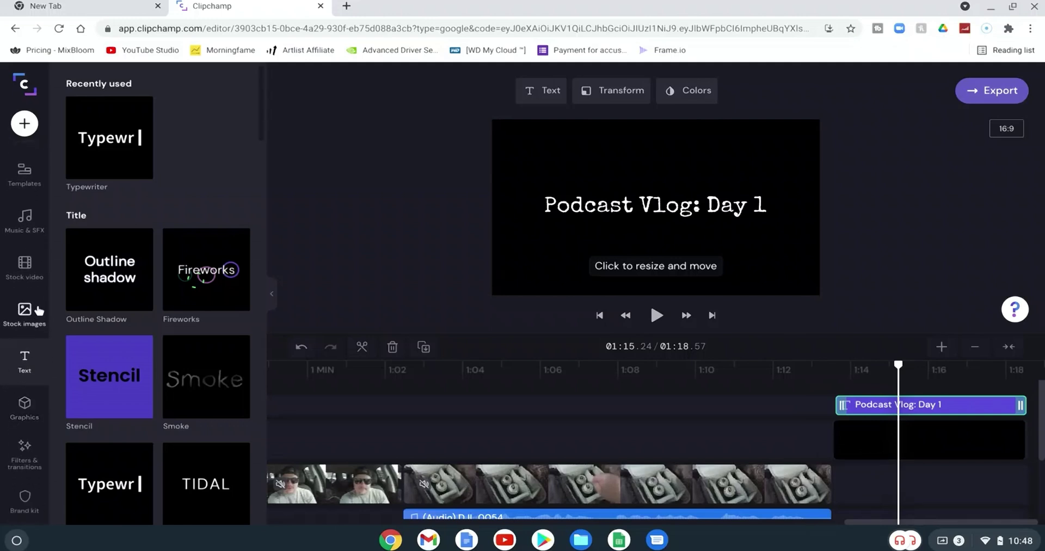
{"action": "left_click", "coordinate": [25, 218]}
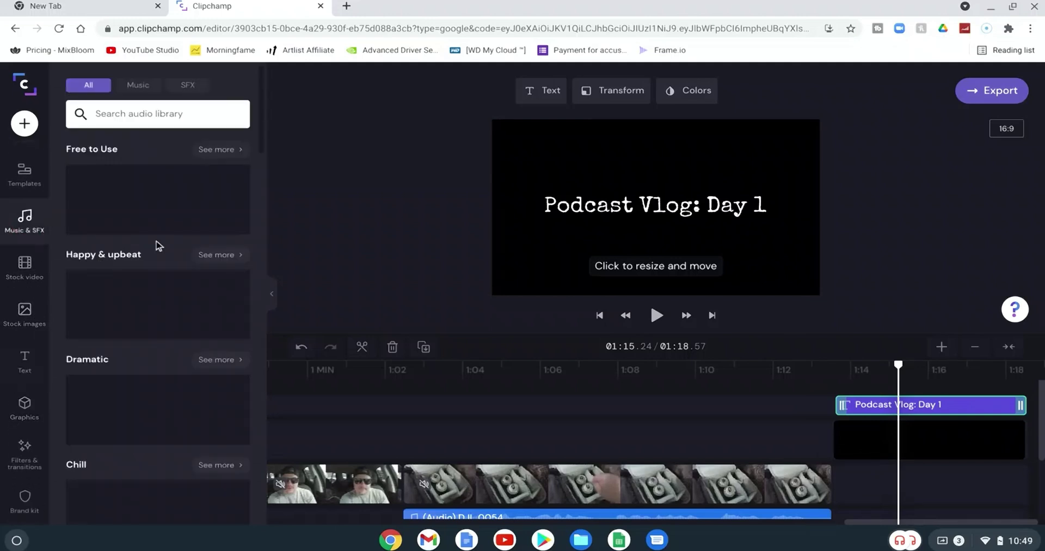
{"action": "left_click", "coordinate": [189, 87]}
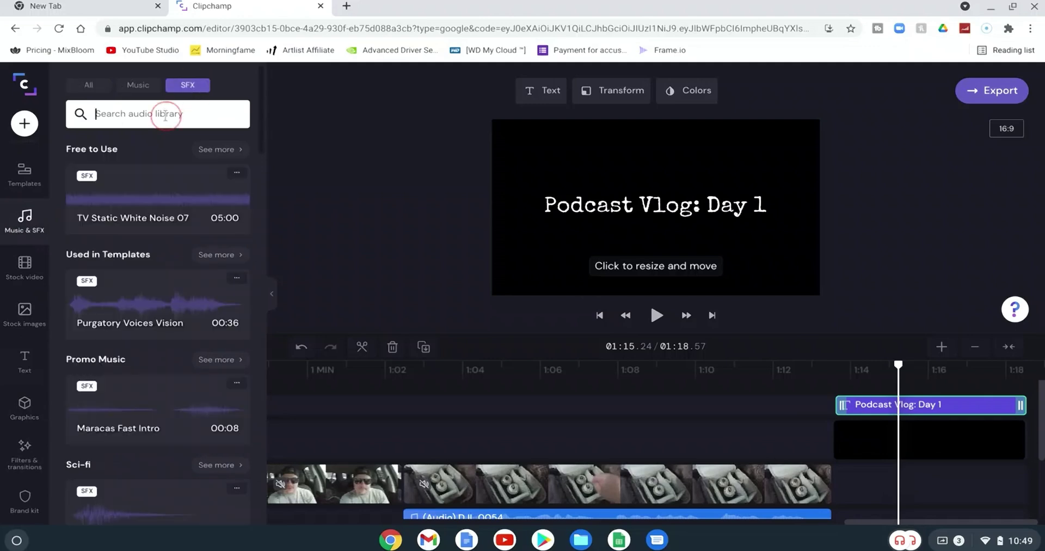
{"action": "type", "text": "type"}
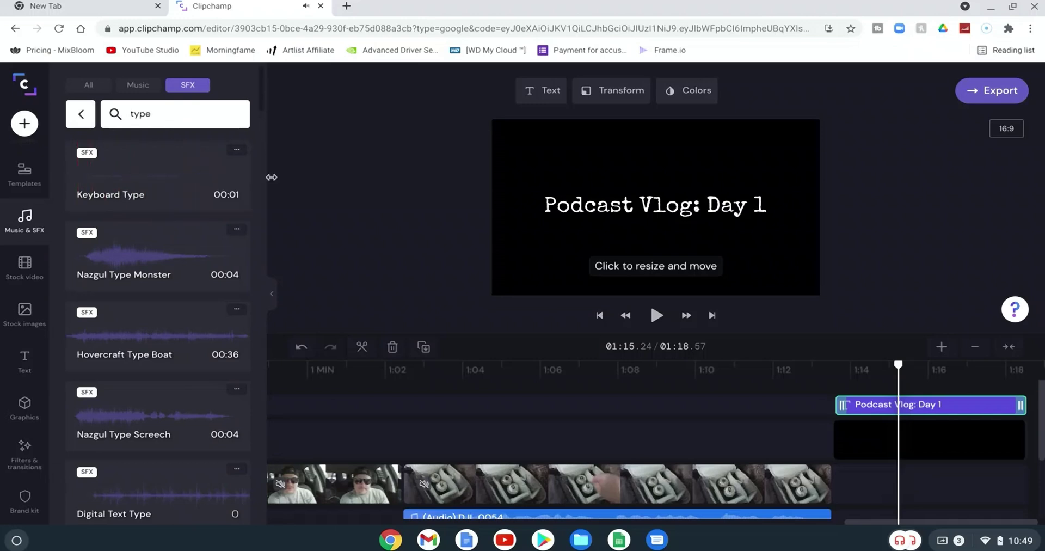
{"action": "left_click", "coordinate": [837, 372]}
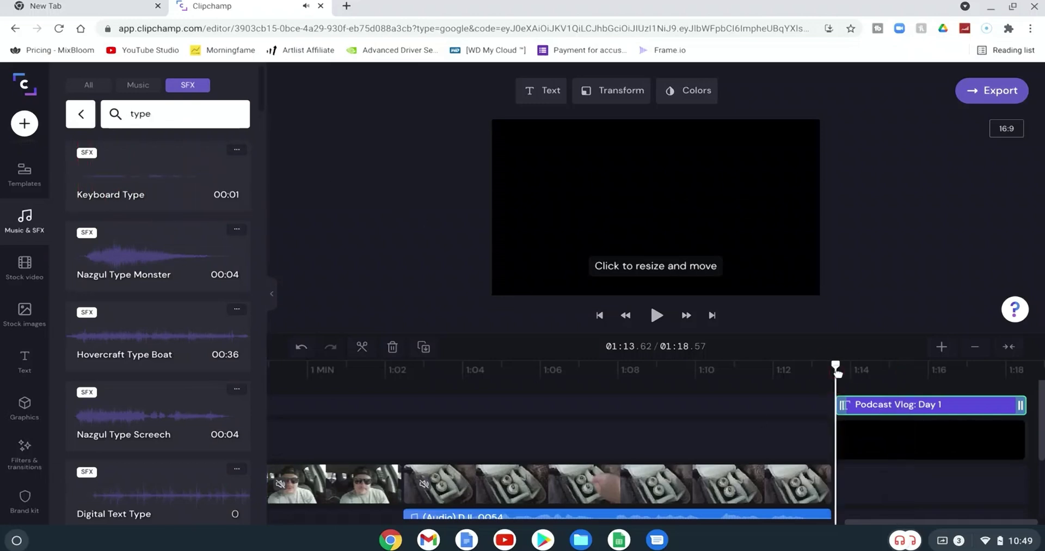
{"action": "left_click", "coordinate": [237, 203]}
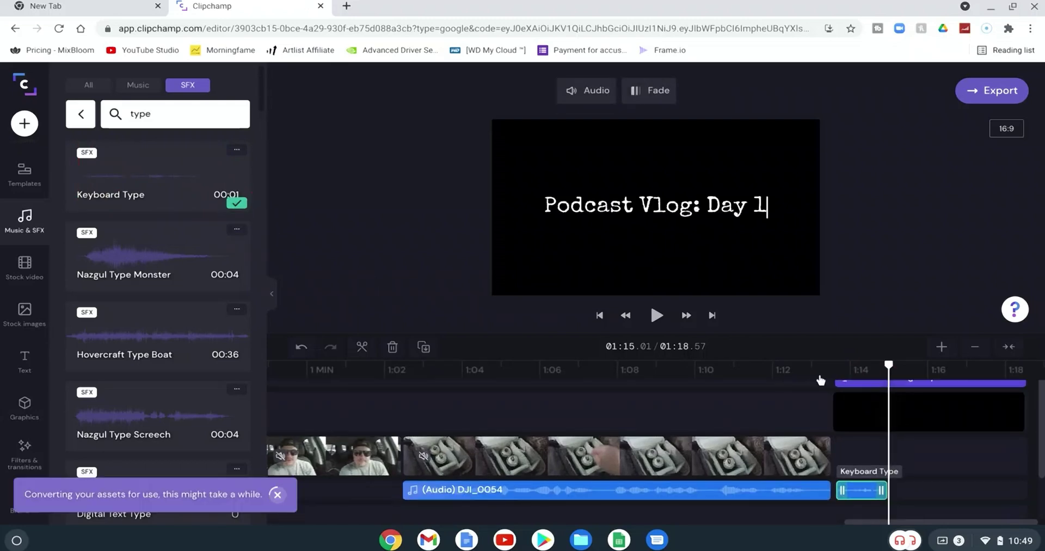
{"action": "left_click", "coordinate": [781, 372]}
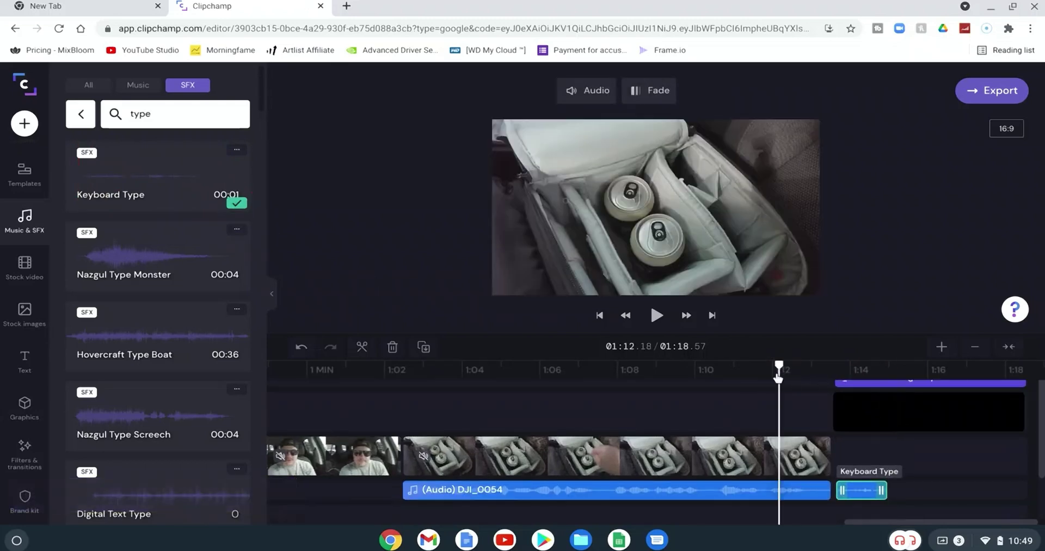
{"action": "key", "text": "space"}
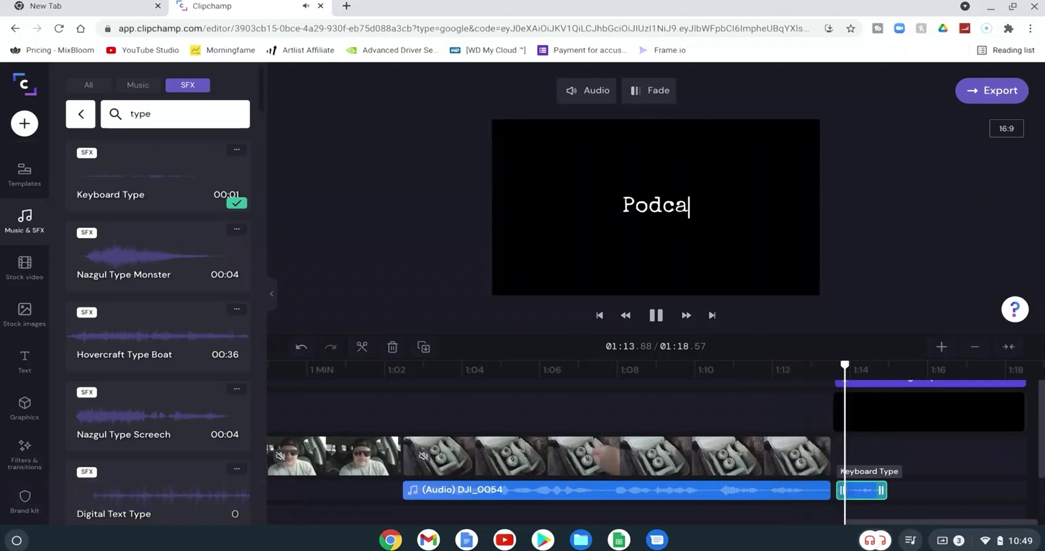
{"action": "key", "text": "space"}
{"action": "scroll", "coordinate": [788, 378], "scroll_direction": "down", "scroll_amount": 1}
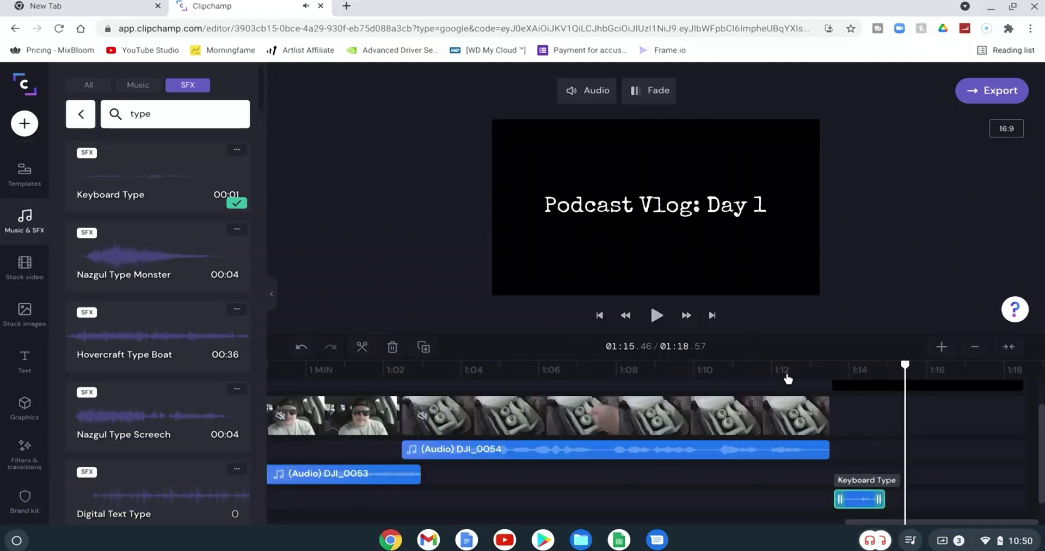
Trim the end of the Keyboard Type sound effect to 01:14.54 and play back the title with it.
{"action": "left_click", "coordinate": [867, 368]}
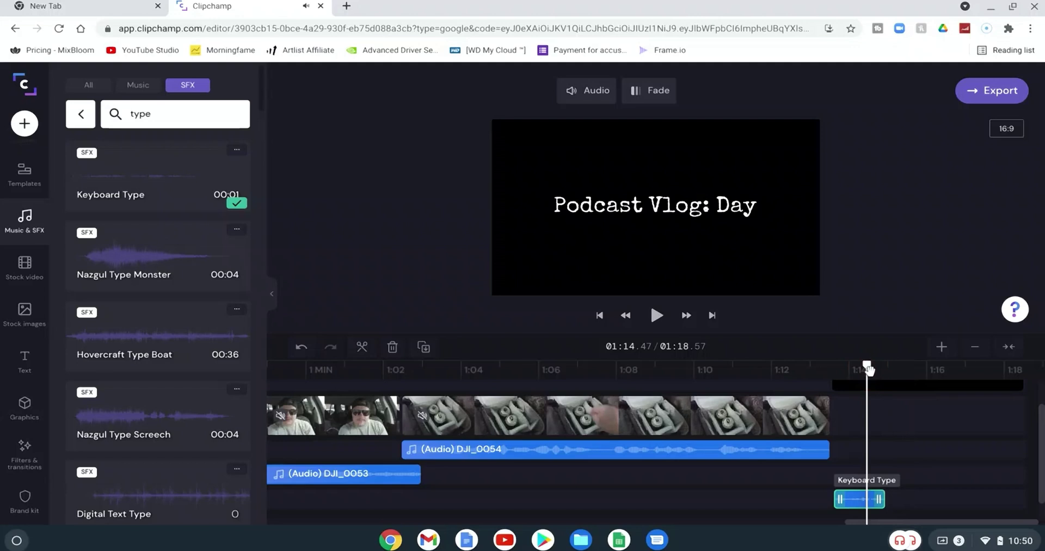
{"action": "left_click", "coordinate": [868, 368]}
{"action": "left_click_drag", "start_coordinate": [867, 369], "coordinate": [871, 370]}
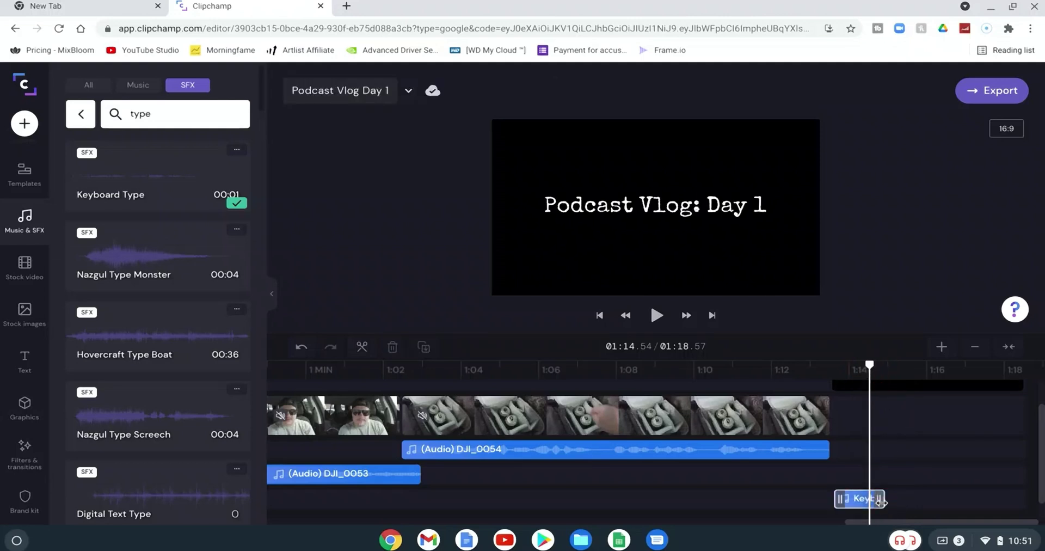
{"action": "left_click_drag", "start_coordinate": [884, 499], "coordinate": [866, 500]}
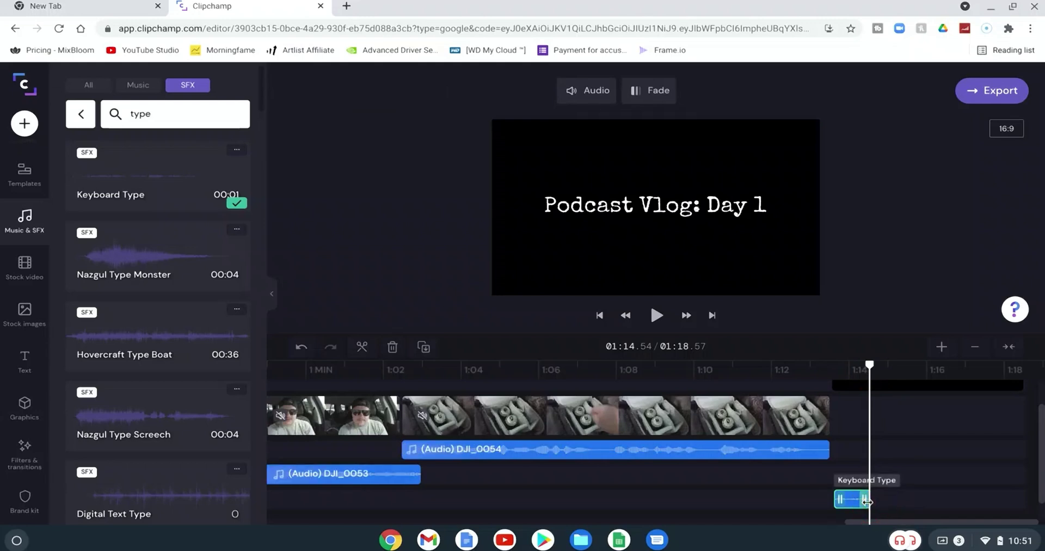
{"action": "left_click", "coordinate": [802, 377]}
{"action": "key", "text": "space"}
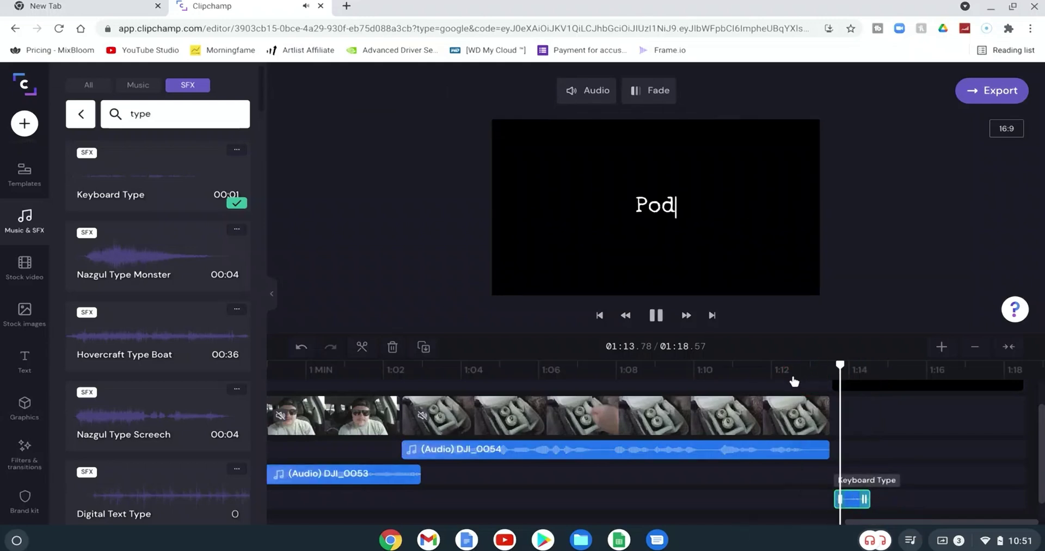
{"action": "key", "text": "space"}
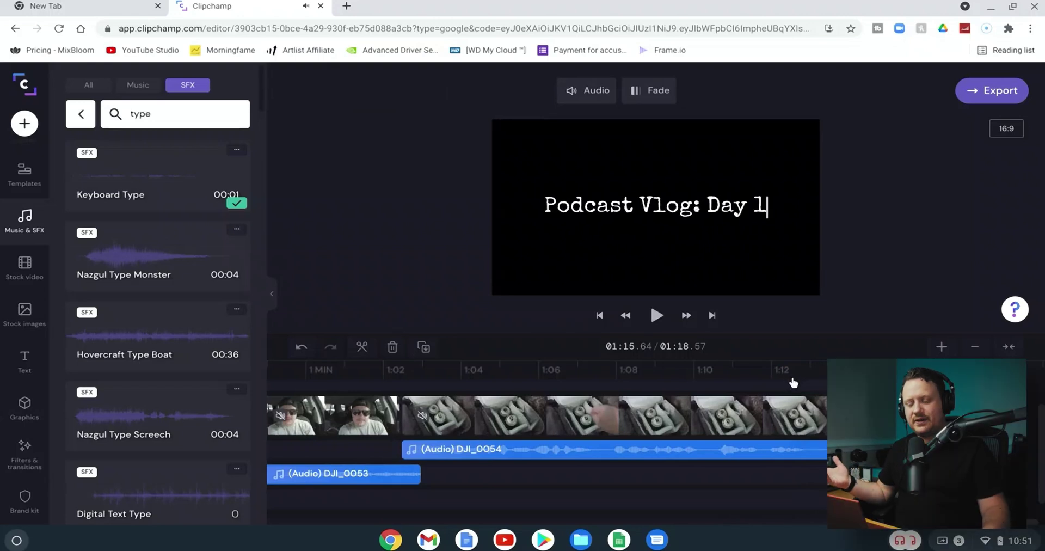
Shorten the black background behind the title so that it ends at 01:15.70.
{"action": "left_click", "coordinate": [788, 408]}
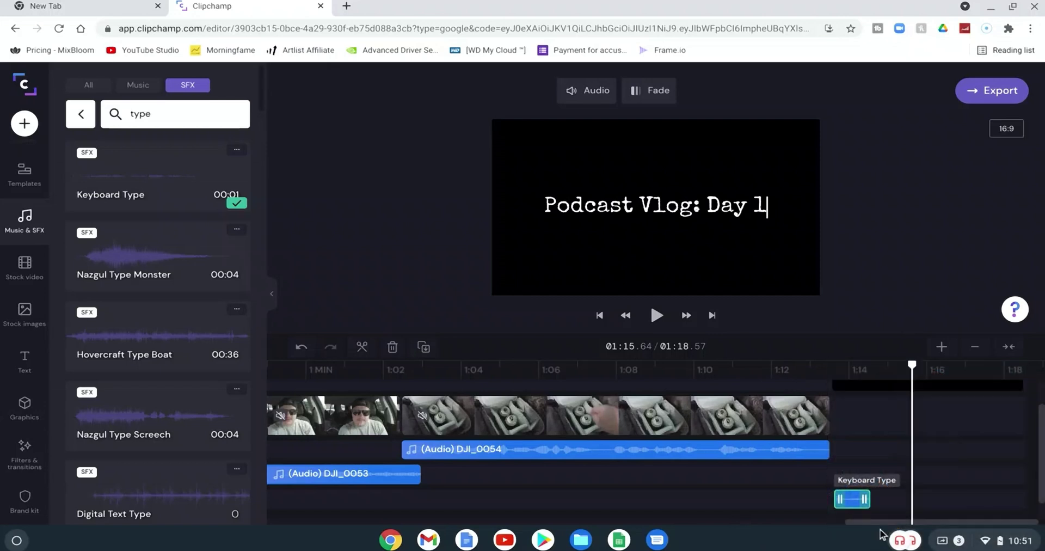
{"action": "left_click", "coordinate": [921, 470]}
{"action": "scroll", "coordinate": [961, 481], "scroll_direction": "up", "scroll_amount": 2}
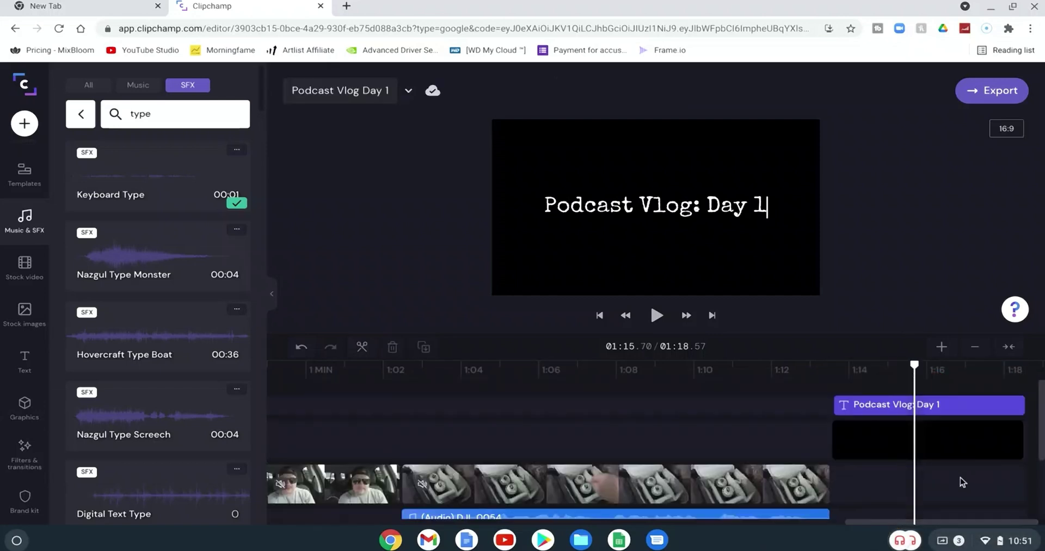
{"action": "left_click_drag", "start_coordinate": [1024, 451], "coordinate": [909, 455]}
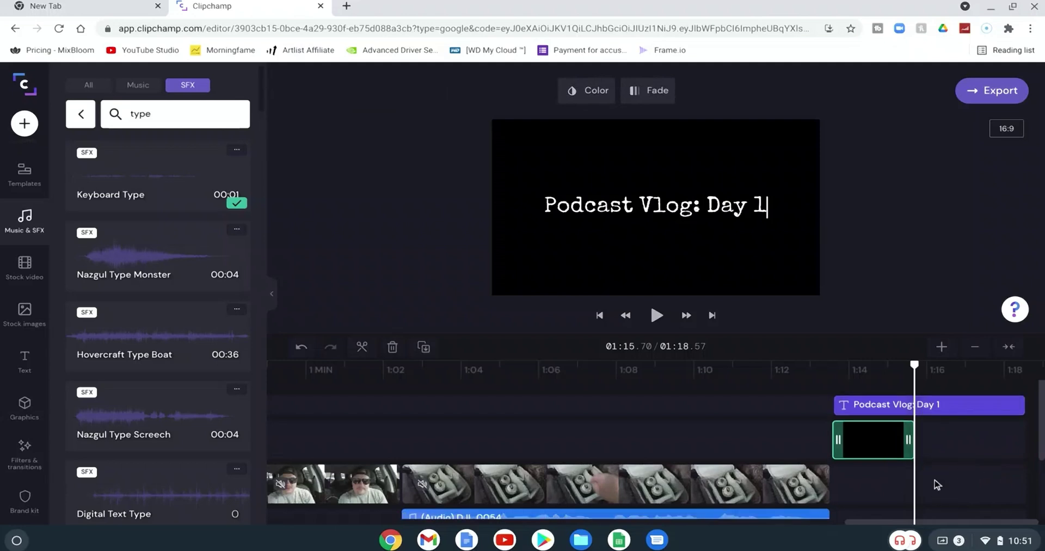
Add DJI_0055.MP4 to the main video track, overlapping the end of the black background, and remove its part before 01:23.24.
{"action": "mouse_move", "coordinate": [223, 188]}
{"action": "scroll", "coordinate": [25, 229], "scroll_direction": "up", "scroll_amount": 2}
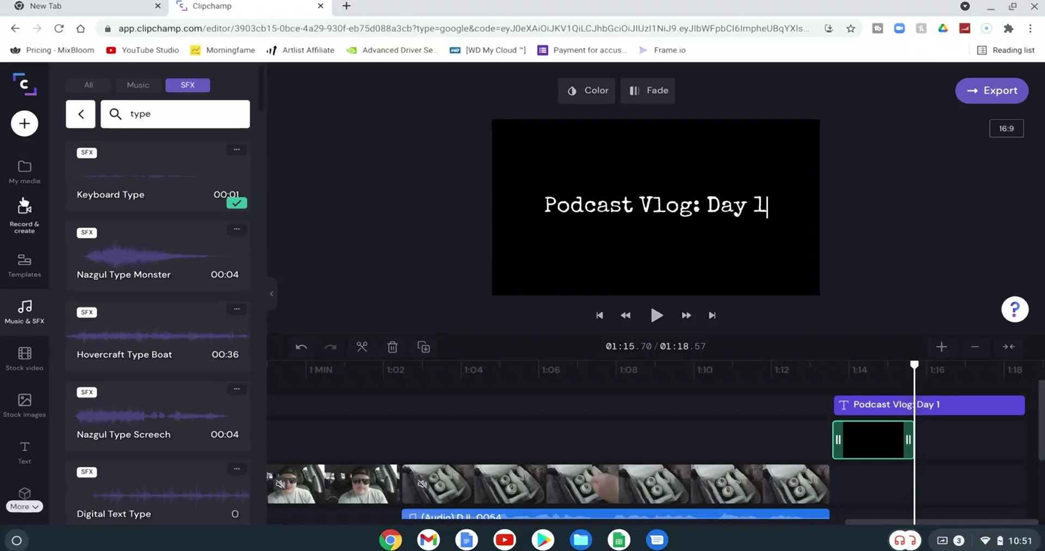
{"action": "left_click", "coordinate": [25, 170]}
{"action": "left_click", "coordinate": [140, 181]}
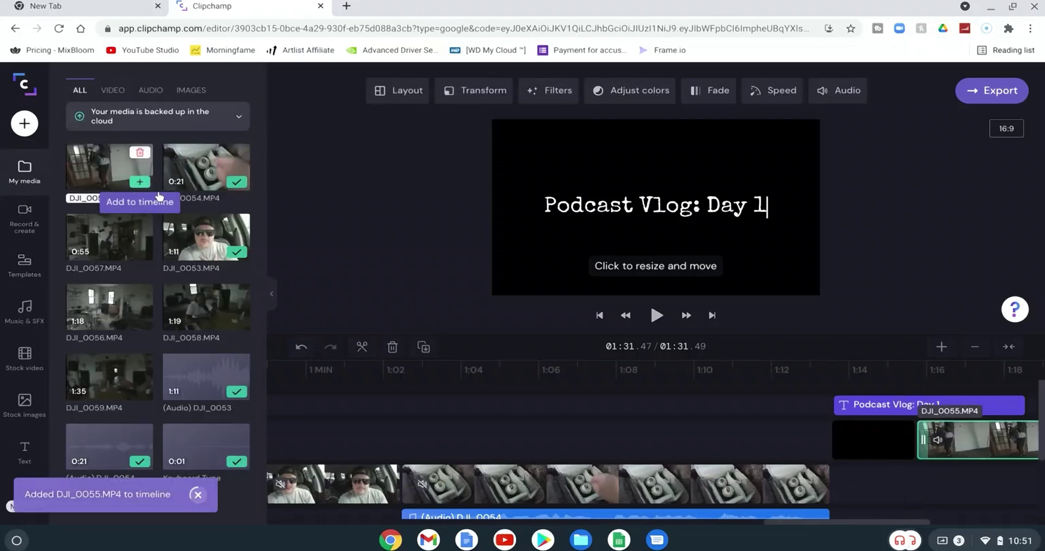
{"action": "left_click_drag", "start_coordinate": [980, 456], "coordinate": [865, 447]}
{"action": "left_click_drag", "start_coordinate": [865, 447], "coordinate": [831, 447]}
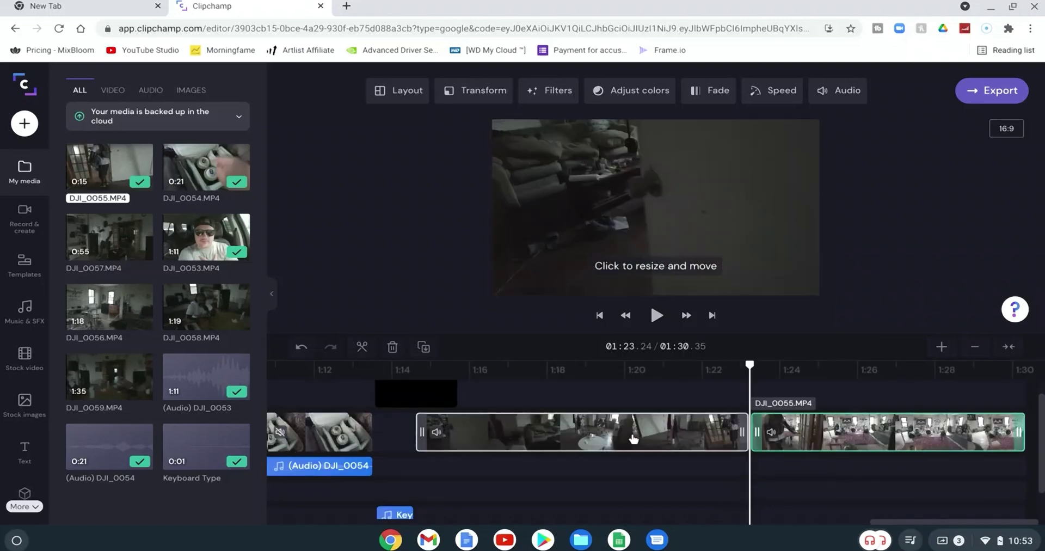
{"action": "left_click", "coordinate": [635, 438]}
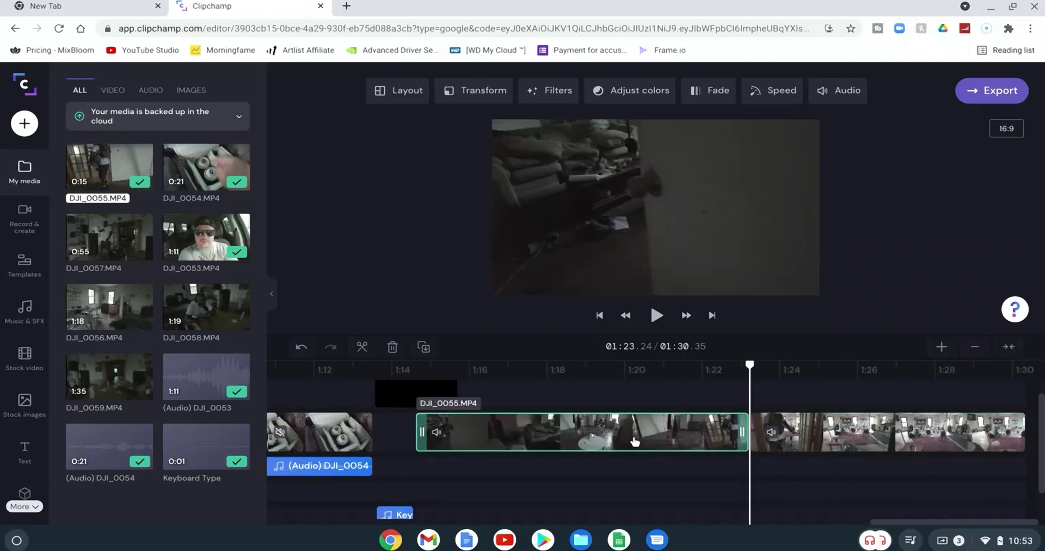
{"action": "key", "text": "Delete"}
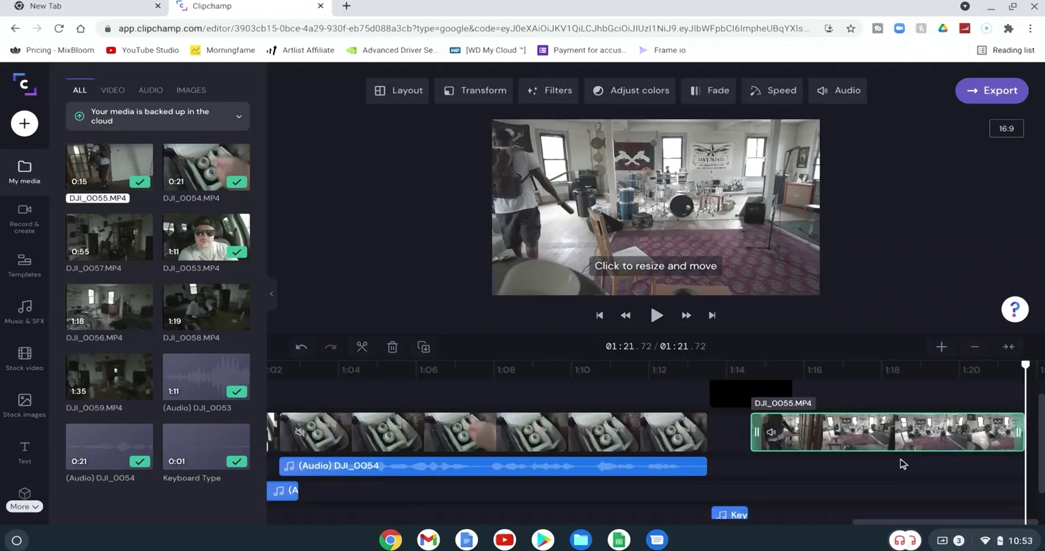
Give the black background a 1.0 s fade out and play back the transition into DJI_0055.MP4.
{"action": "left_click", "coordinate": [767, 387]}
{"action": "left_click", "coordinate": [654, 92]}
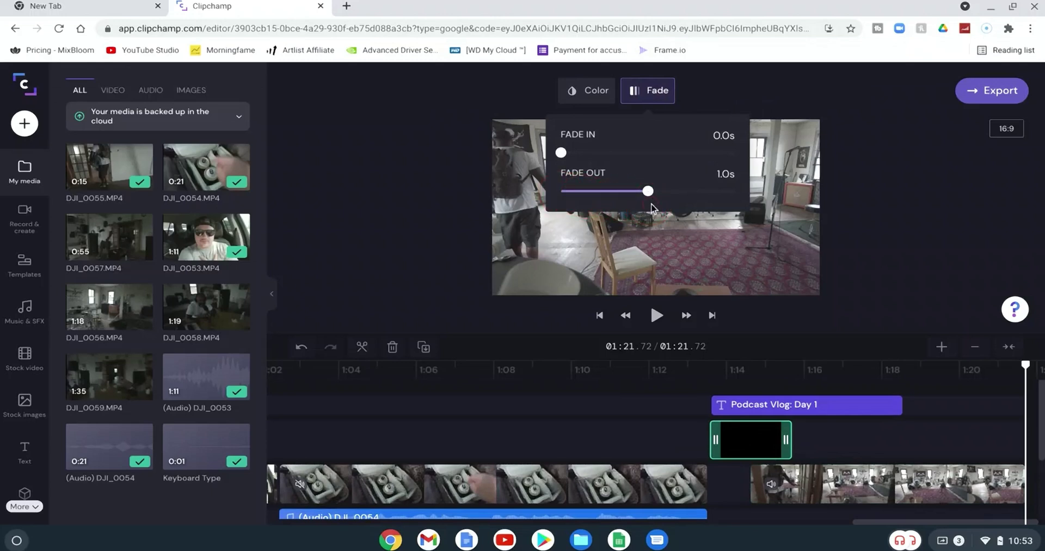
{"action": "left_click", "coordinate": [643, 370]}
{"action": "key", "text": "space"}
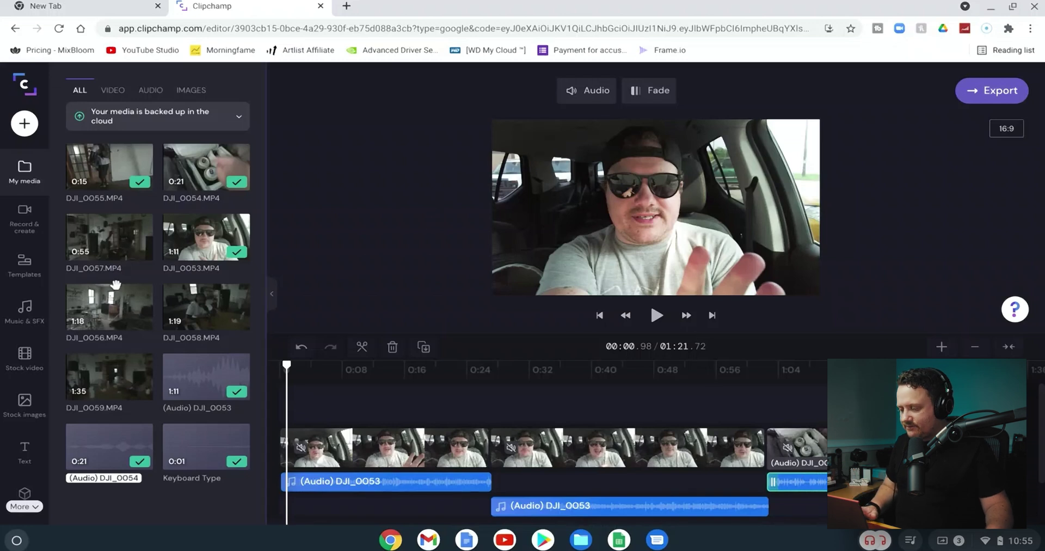
Find the Clever Joke track in the YouTube Background Music category and add it to its own audio track from the timeline's start.
{"action": "left_click", "coordinate": [24, 310]}
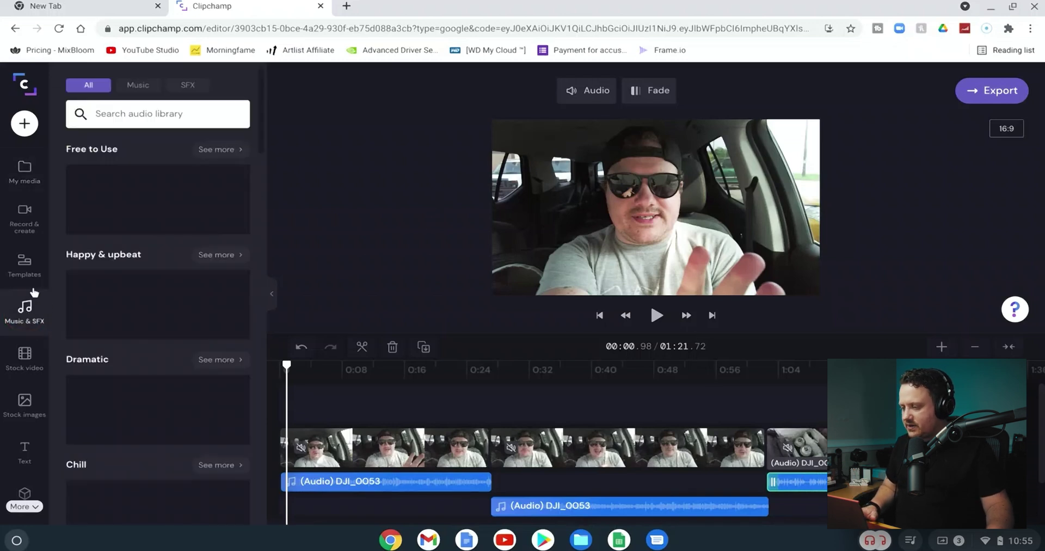
{"action": "left_click", "coordinate": [139, 86]}
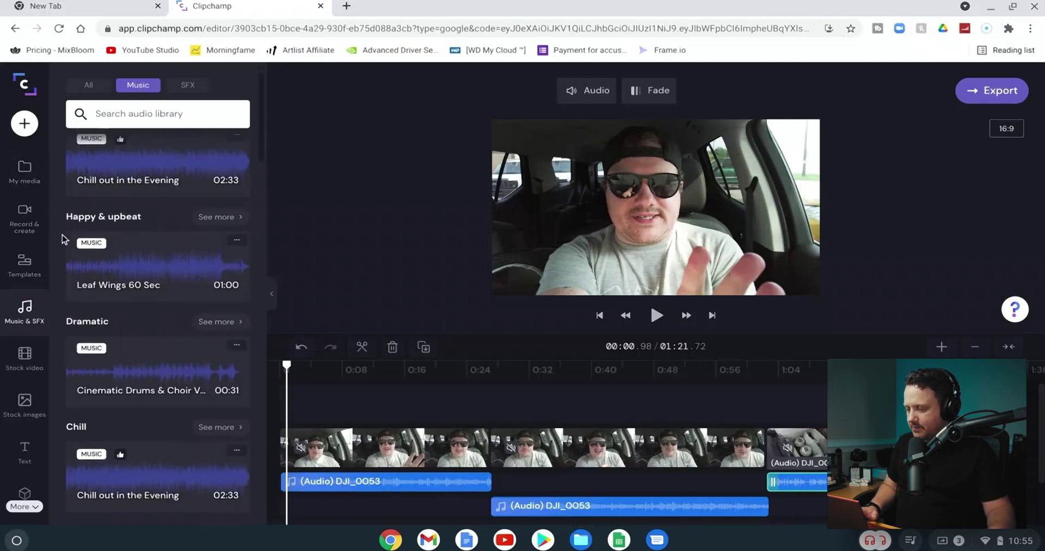
{"action": "scroll", "coordinate": [60, 237], "scroll_direction": "down", "scroll_amount": 2}
{"action": "scroll", "coordinate": [60, 240], "scroll_direction": "down", "scroll_amount": 3}
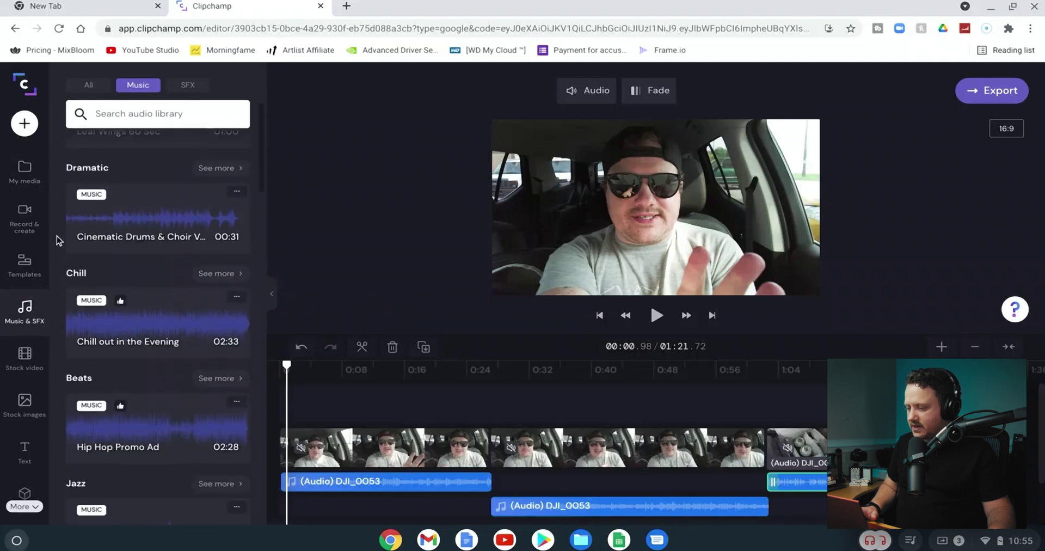
{"action": "scroll", "coordinate": [60, 240], "scroll_direction": "down", "scroll_amount": 4}
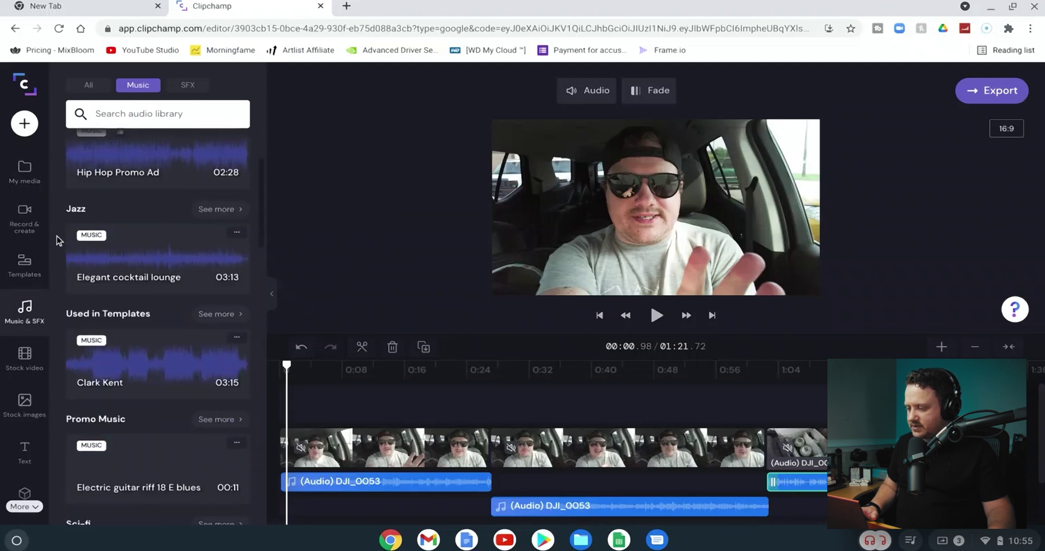
{"action": "scroll", "coordinate": [60, 240], "scroll_direction": "down", "scroll_amount": 4}
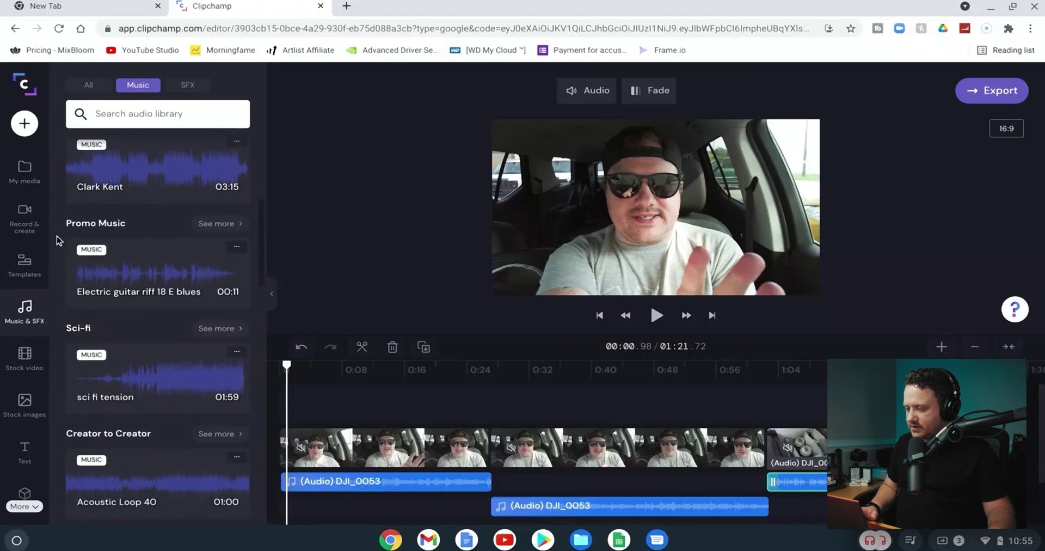
{"action": "scroll", "coordinate": [60, 240], "scroll_direction": "down", "scroll_amount": 10}
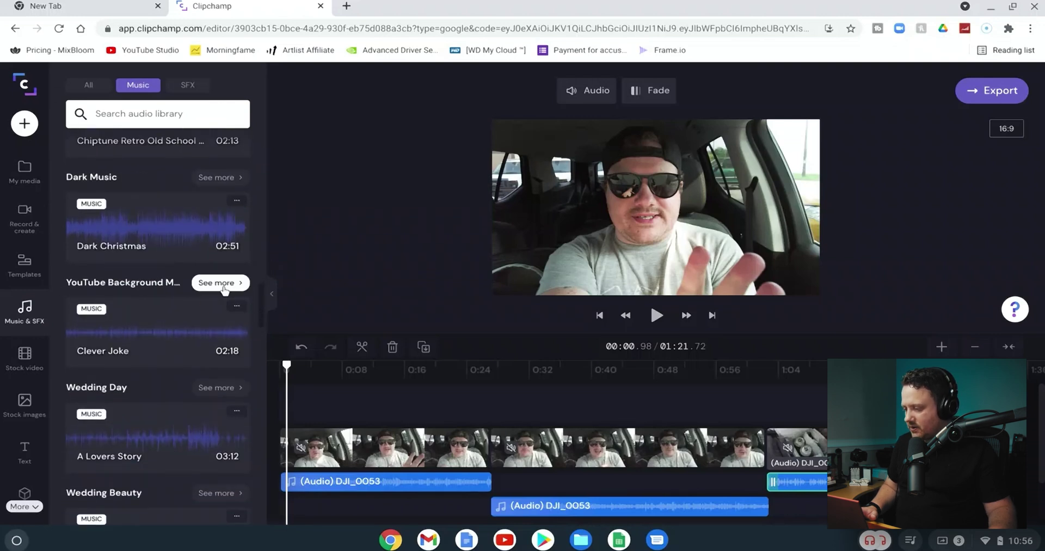
{"action": "left_click", "coordinate": [221, 283]}
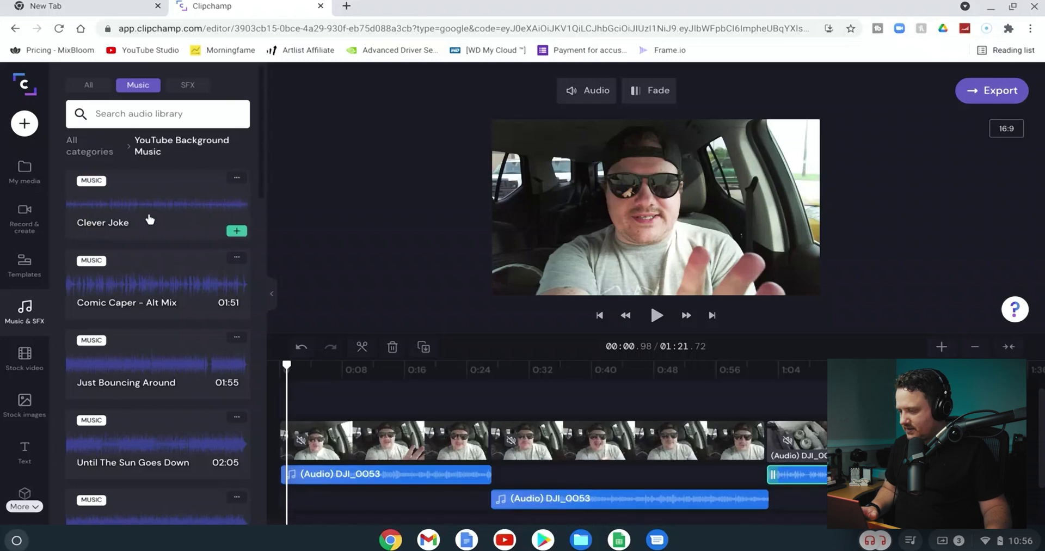
{"action": "left_click_drag", "start_coordinate": [211, 251], "coordinate": [396, 500]}
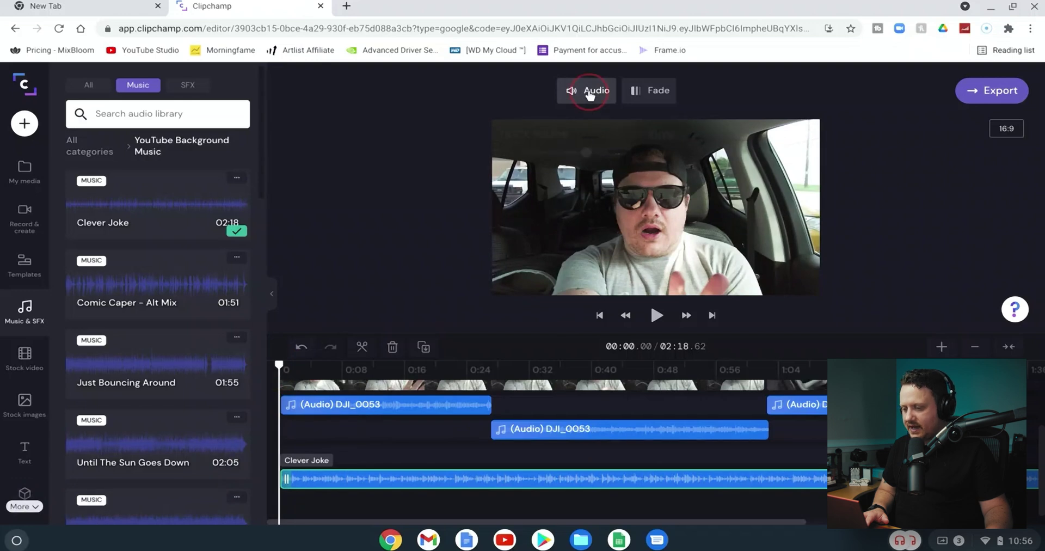
Lower the Clever Joke track volume to 11% while playing it back with the vlog audio.
{"action": "left_click", "coordinate": [589, 93]}
{"action": "key", "text": "space"}
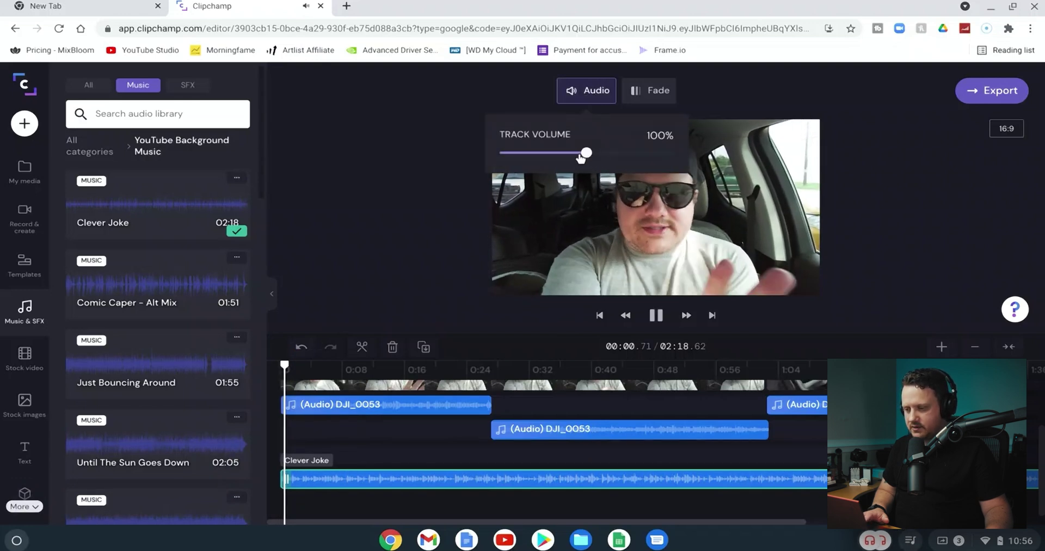
{"action": "left_click_drag", "start_coordinate": [581, 156], "coordinate": [518, 158]}
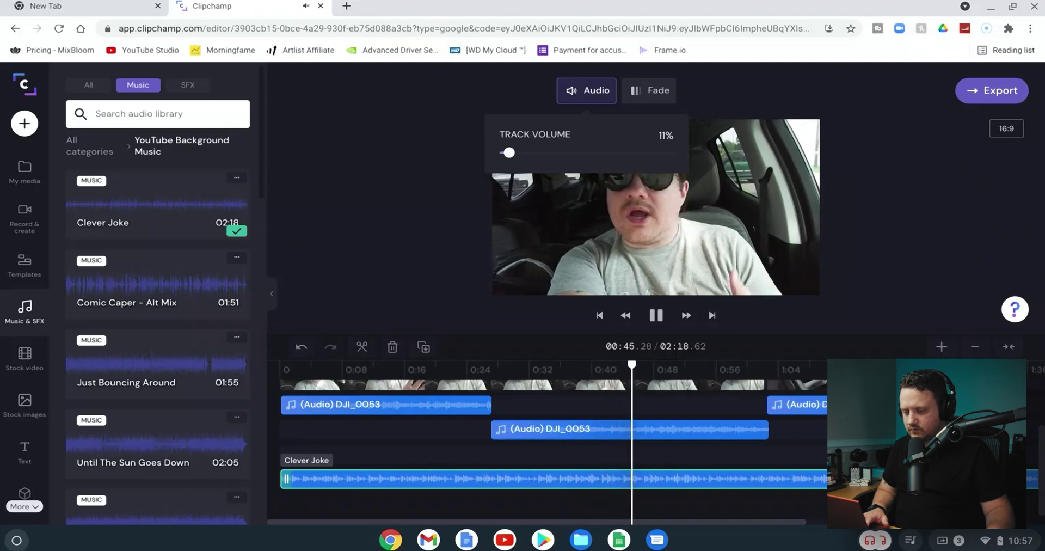
{"action": "key", "text": "space"}
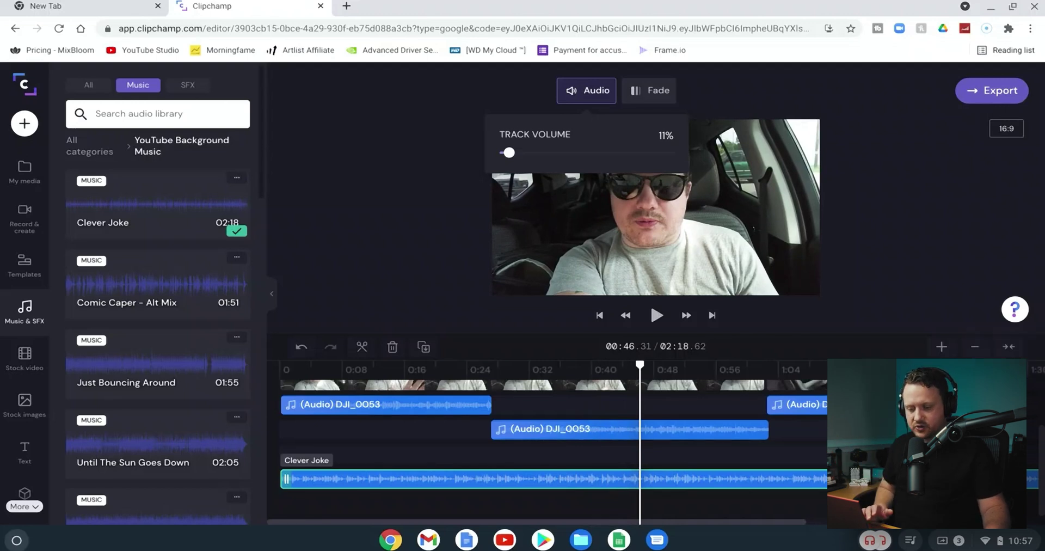
Split Clever Joke at 01:21.72, where the video ends, and delete the part after it.
{"action": "left_click", "coordinate": [917, 369]}
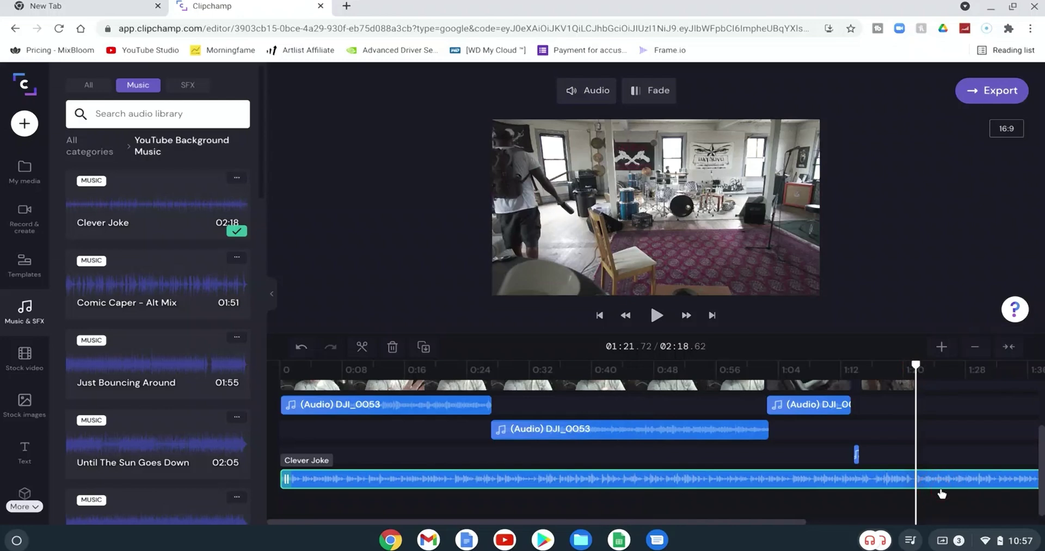
{"action": "key", "text": "s"}
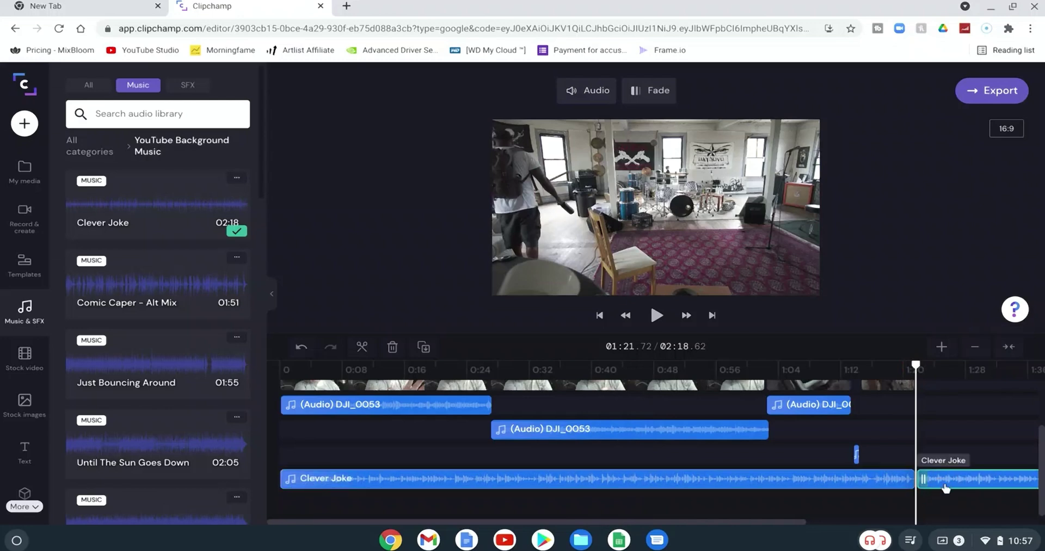
{"action": "key", "text": "Delete"}
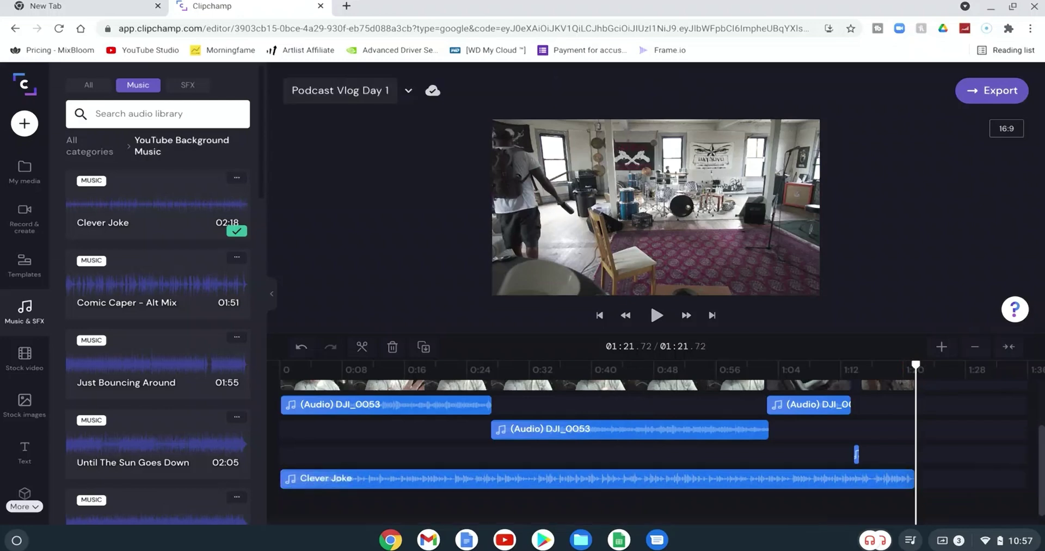
Add a Cross Fade transition between the second DJI_0053 clip and the DJI_0054 clip and play it back.
{"action": "scroll", "coordinate": [955, 466], "scroll_direction": "up", "scroll_amount": 3}
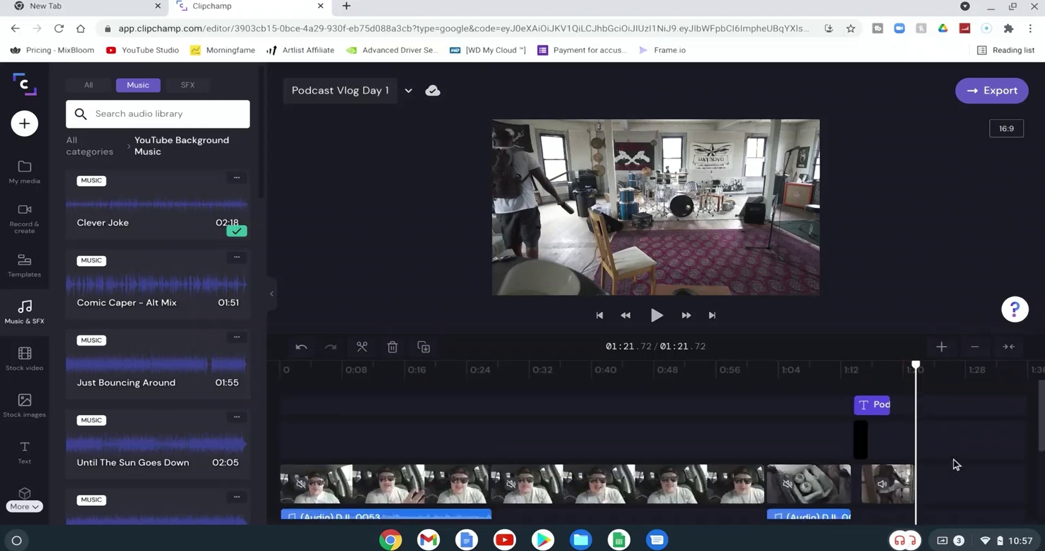
{"action": "scroll", "coordinate": [956, 464], "scroll_direction": "down", "scroll_amount": 2}
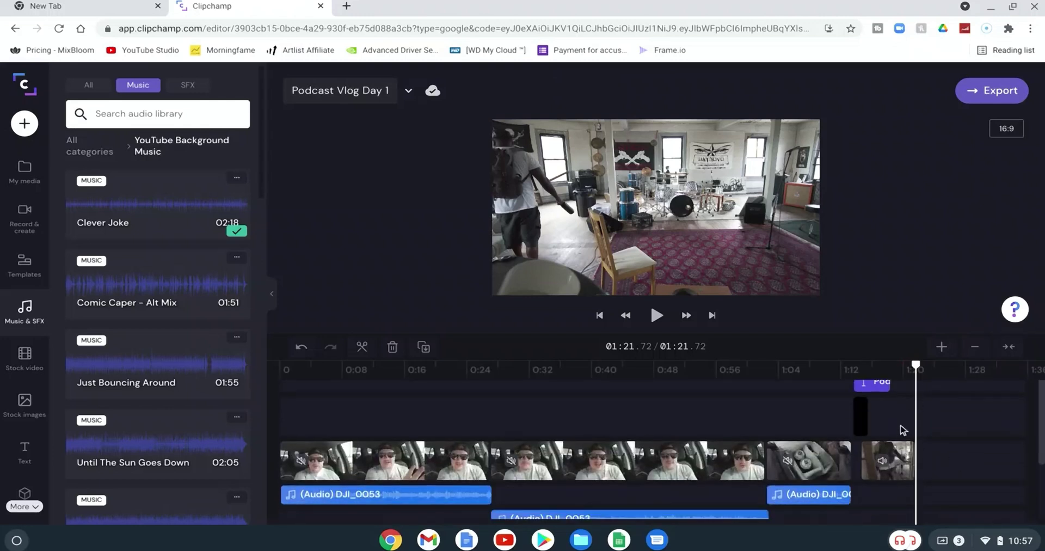
{"action": "left_click", "coordinate": [685, 463]}
{"action": "scroll", "coordinate": [30, 418], "scroll_direction": "down", "scroll_amount": 2}
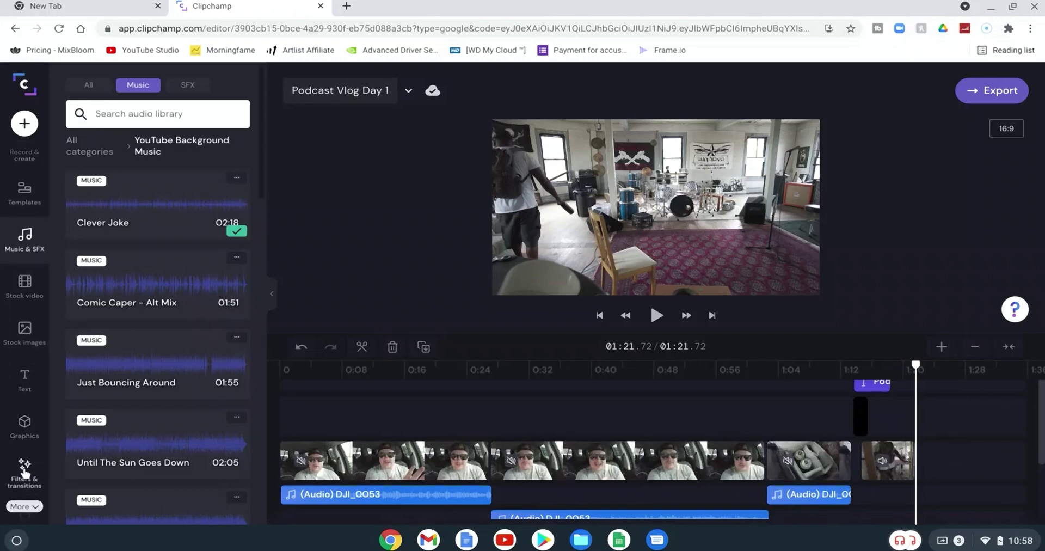
{"action": "left_click", "coordinate": [25, 472]}
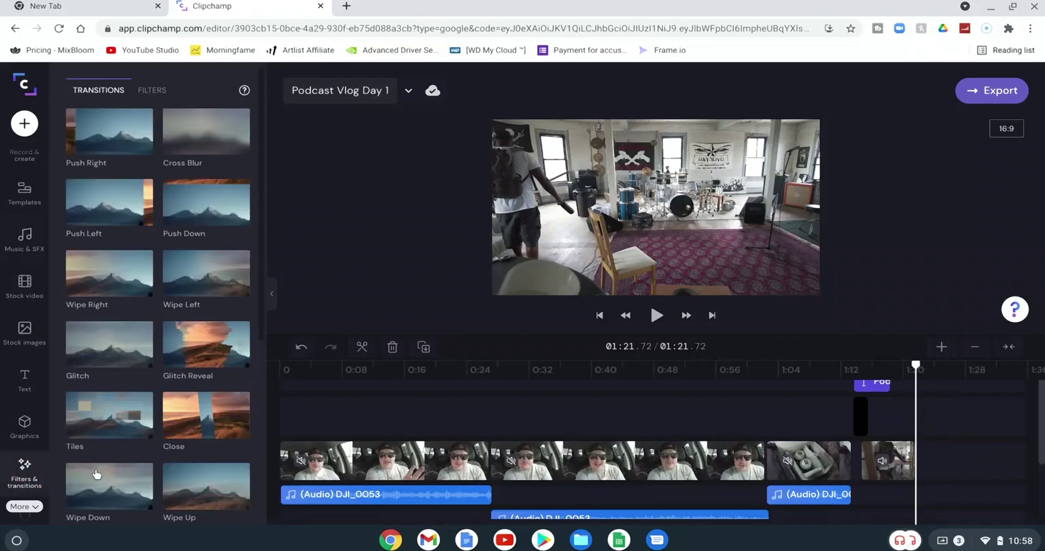
{"action": "scroll", "coordinate": [97, 474], "scroll_direction": "down", "scroll_amount": 4}
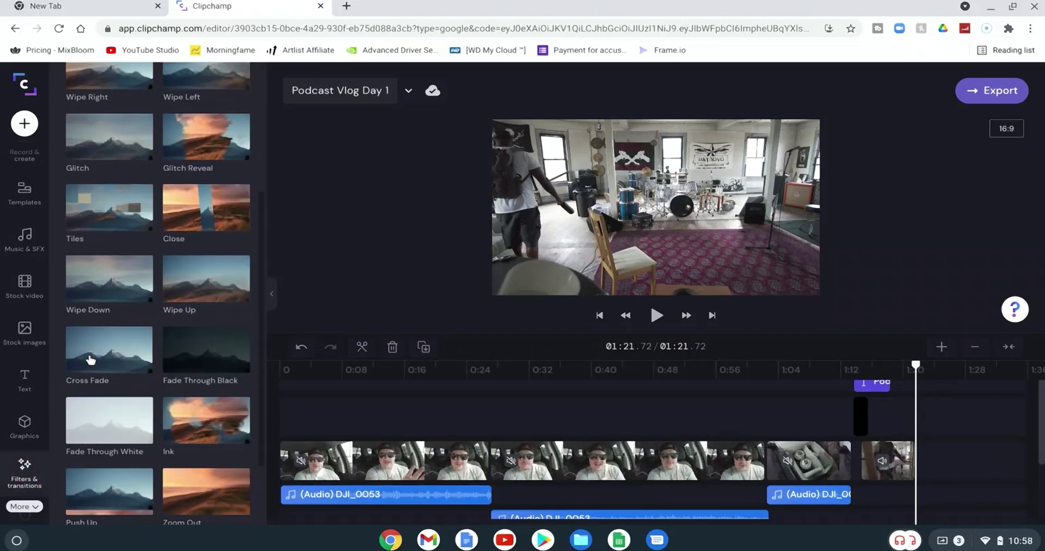
{"action": "mouse_move", "coordinate": [90, 359]}
{"action": "left_mouse_down"}
{"action": "mouse_move", "coordinate": [716, 497]}
{"action": "mouse_move", "coordinate": [757, 435]}
{"action": "mouse_move", "coordinate": [755, 407]}
{"action": "mouse_move", "coordinate": [765, 439]}
{"action": "left_mouse_up"}
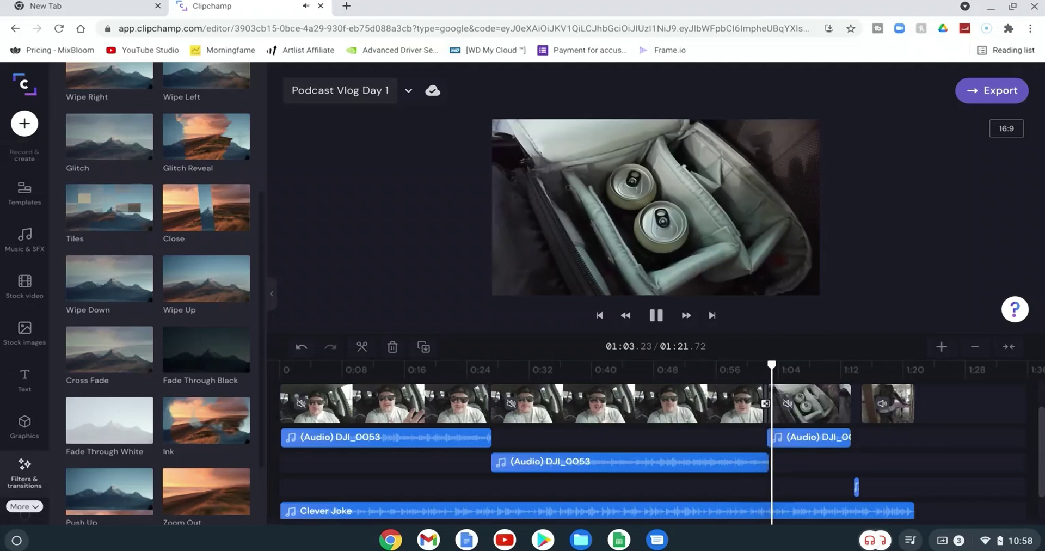
{"action": "key", "text": "space"}
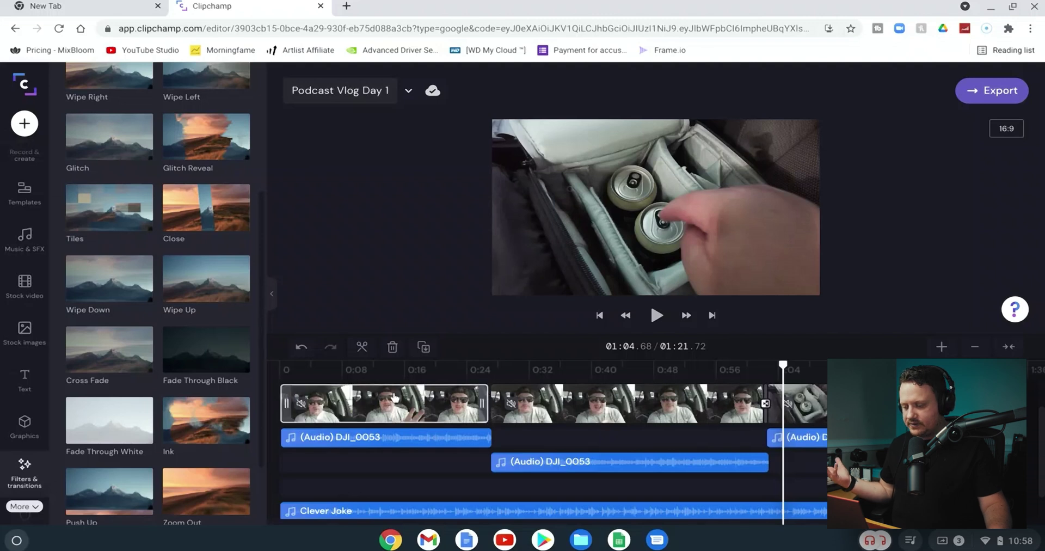
Review the edited clips, title, transition and audio tracks at several points along the timeline.
{"action": "left_click", "coordinate": [387, 375]}
{"action": "left_click", "coordinate": [602, 415]}
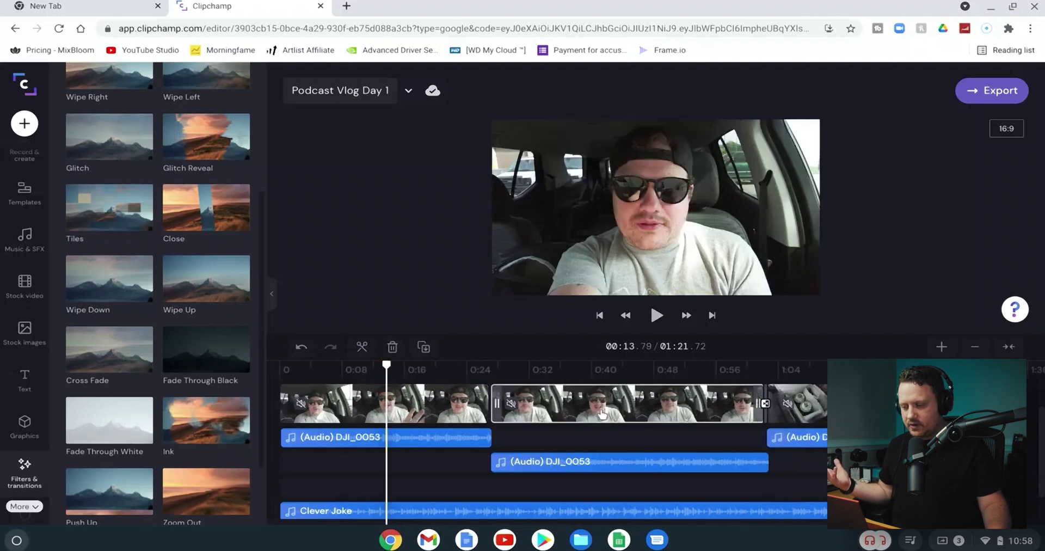
{"action": "left_click", "coordinate": [604, 414]}
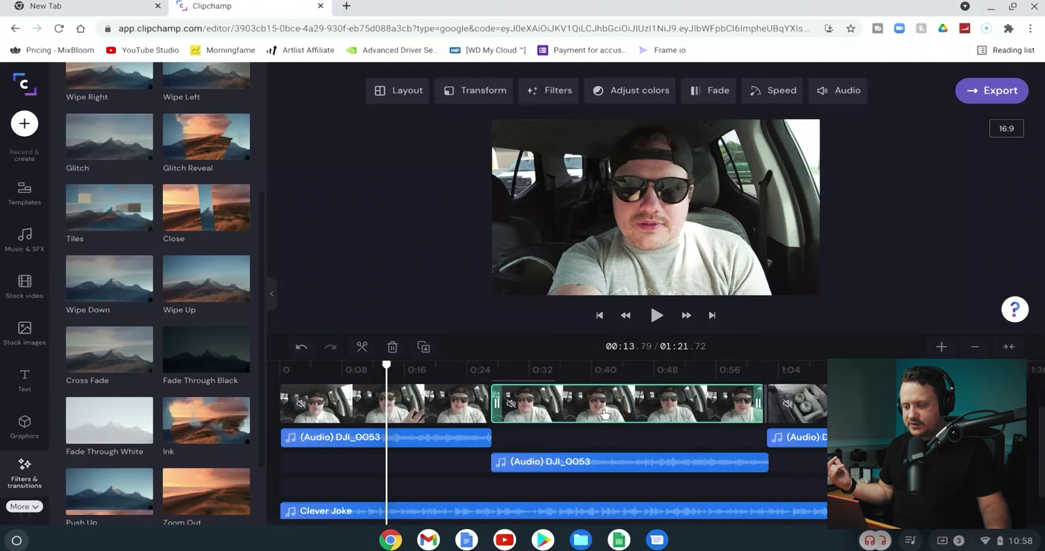
{"action": "left_click", "coordinate": [817, 414]}
{"action": "left_click", "coordinate": [799, 373]}
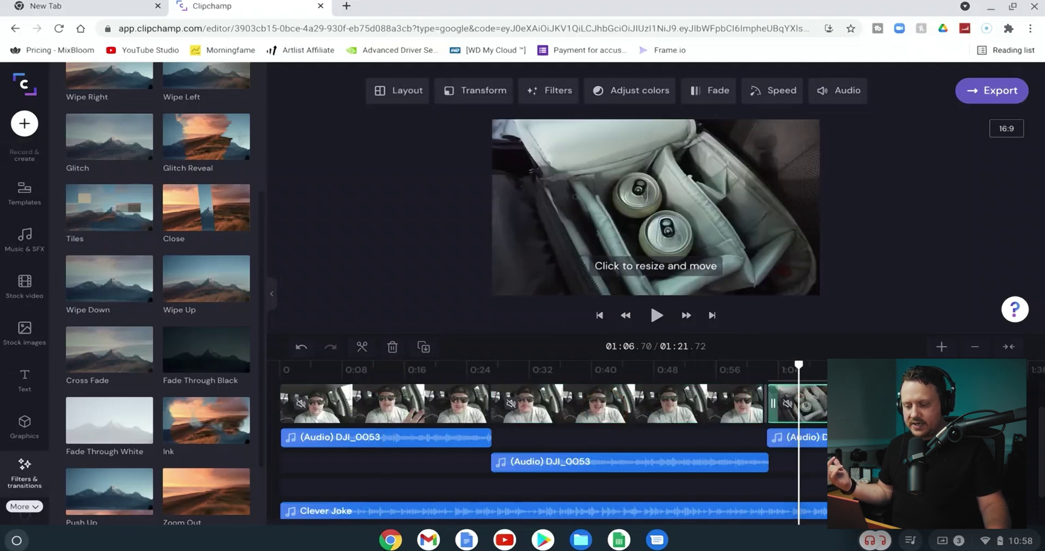
{"action": "left_click", "coordinate": [876, 408]}
{"action": "left_click", "coordinate": [875, 372]}
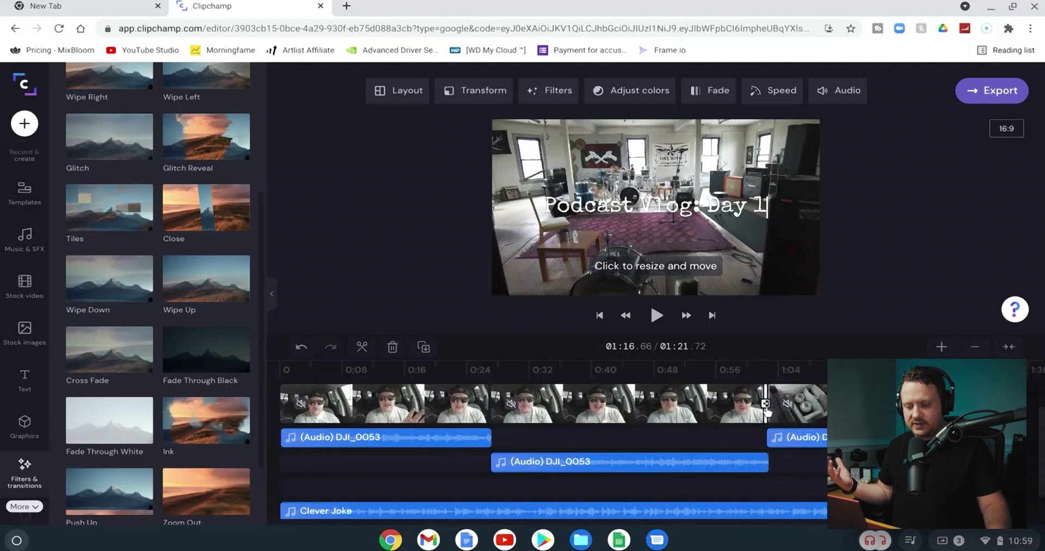
{"action": "scroll", "coordinate": [553, 449], "scroll_direction": "up", "scroll_amount": 3}
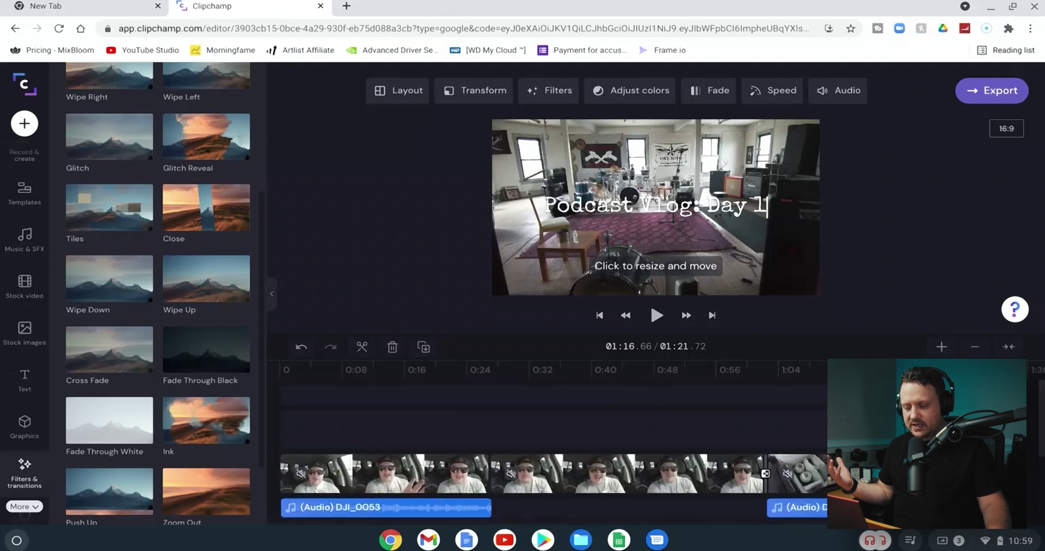
{"action": "scroll", "coordinate": [553, 449], "scroll_direction": "down", "scroll_amount": 3}
{"action": "scroll", "coordinate": [554, 449], "scroll_direction": "down", "scroll_amount": 2}
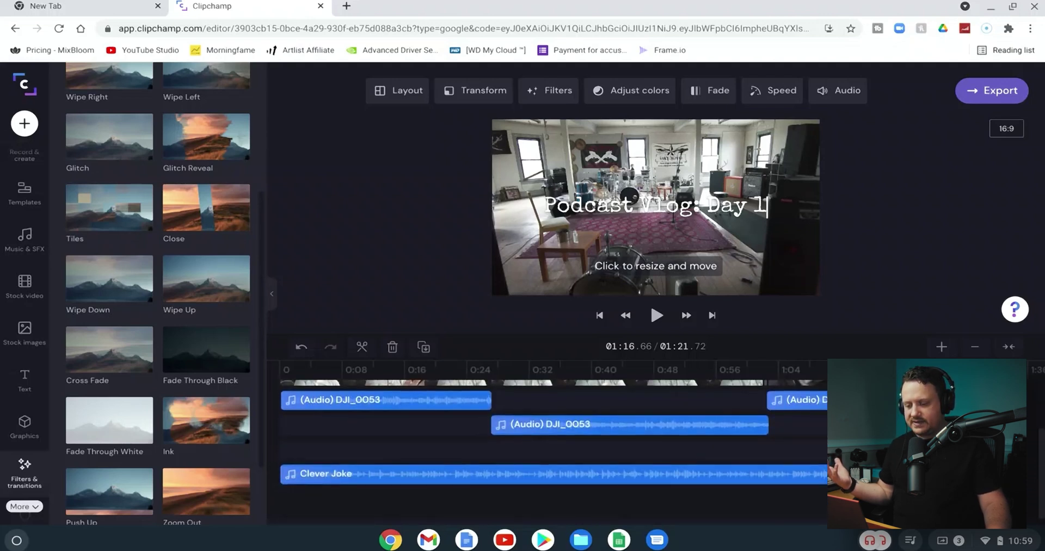
{"action": "scroll", "coordinate": [800, 471], "scroll_direction": "up", "scroll_amount": 5}
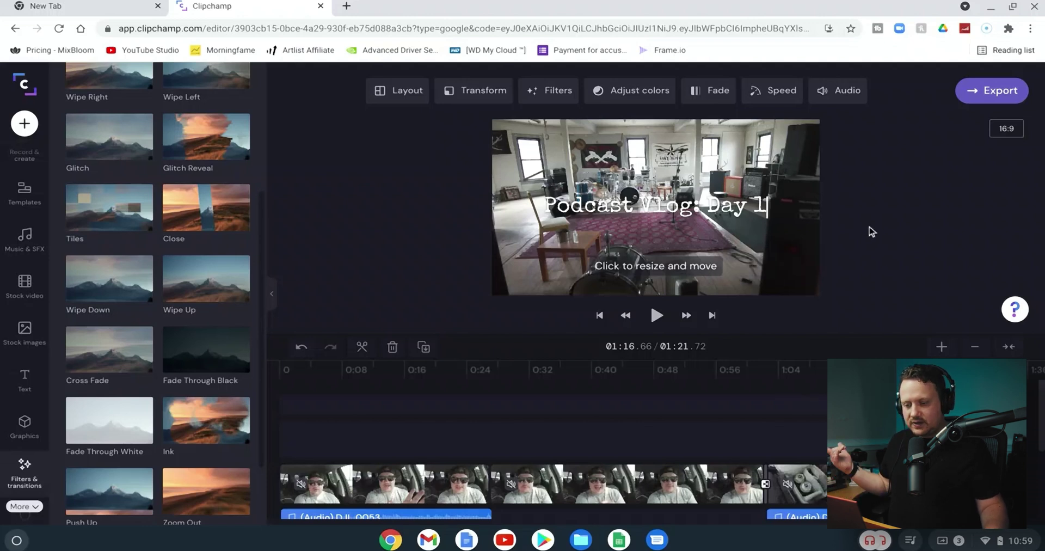
Open the export settings, check the GIF format option and return to the Video format.
{"action": "left_click", "coordinate": [989, 93]}
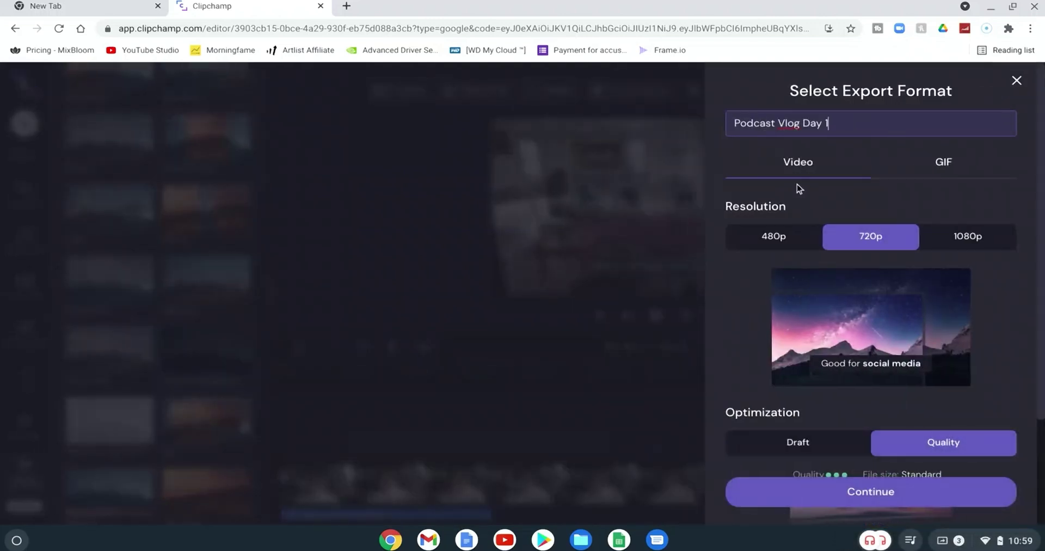
{"action": "left_click", "coordinate": [957, 161]}
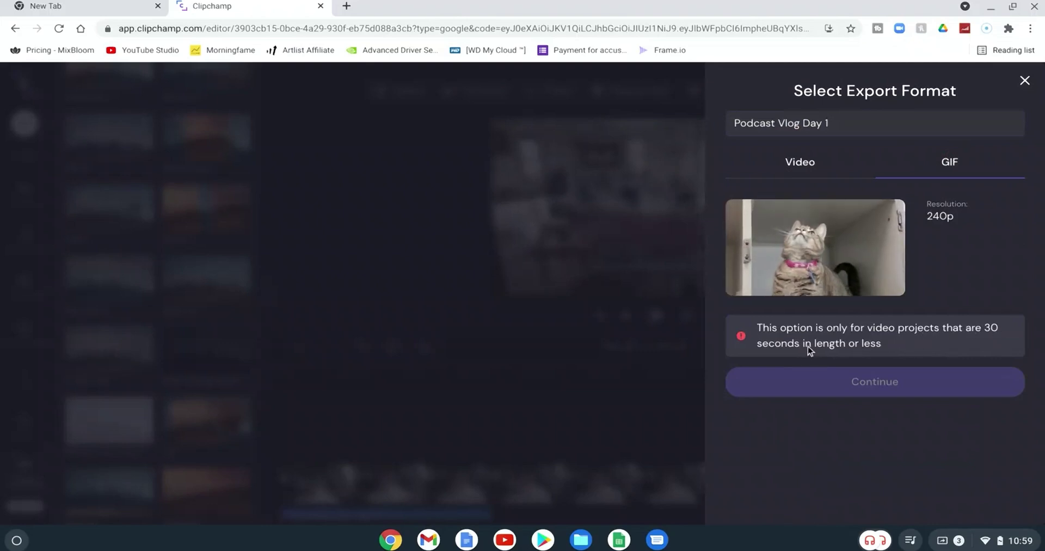
{"action": "left_click", "coordinate": [802, 161]}
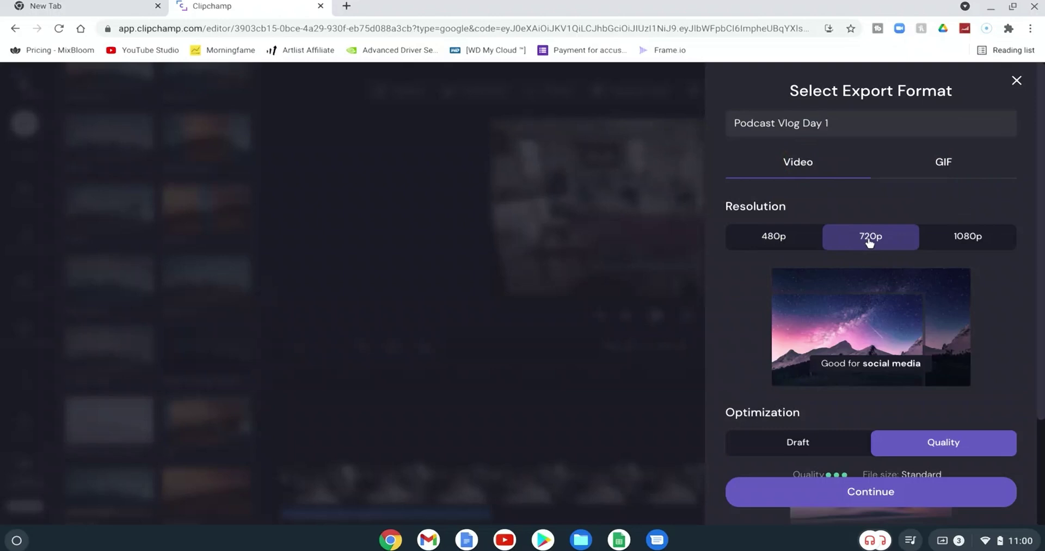
Set the export resolution to 1080p and the optimization to Draft.
{"action": "left_click", "coordinate": [967, 239]}
{"action": "scroll", "coordinate": [746, 316], "scroll_direction": "down", "scroll_amount": 2}
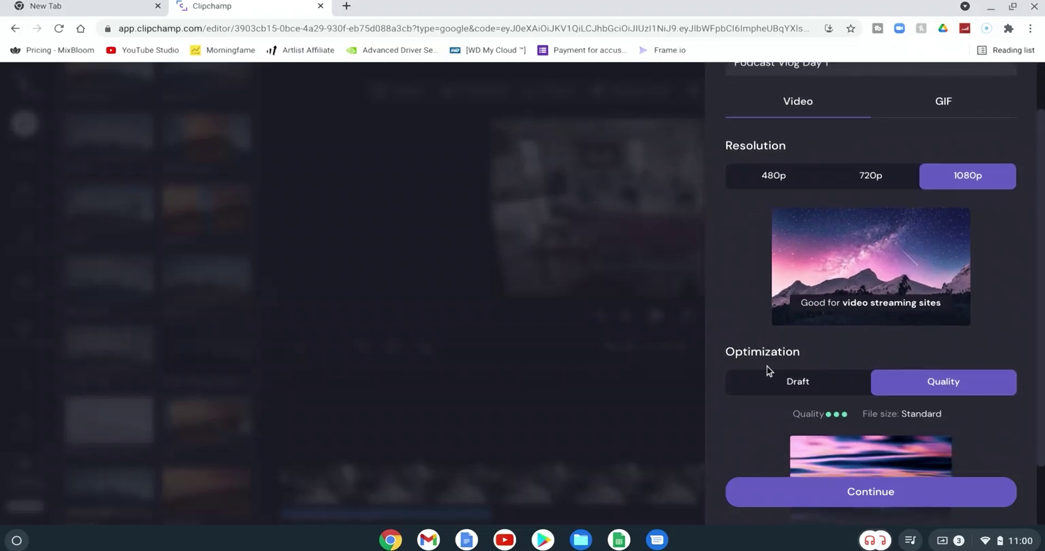
{"action": "left_click", "coordinate": [774, 381]}
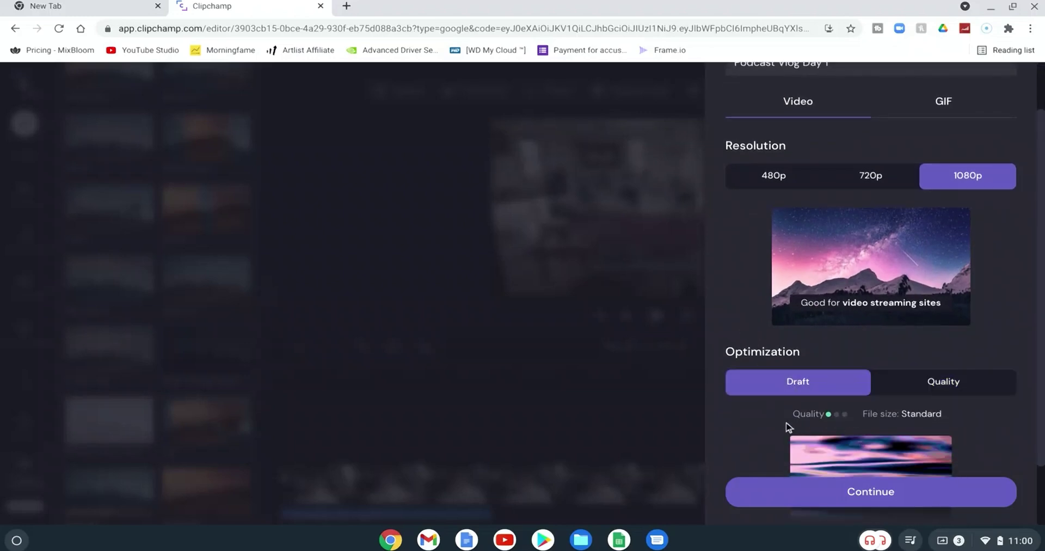
{"action": "scroll", "coordinate": [787, 424], "scroll_direction": "down", "scroll_amount": 3}
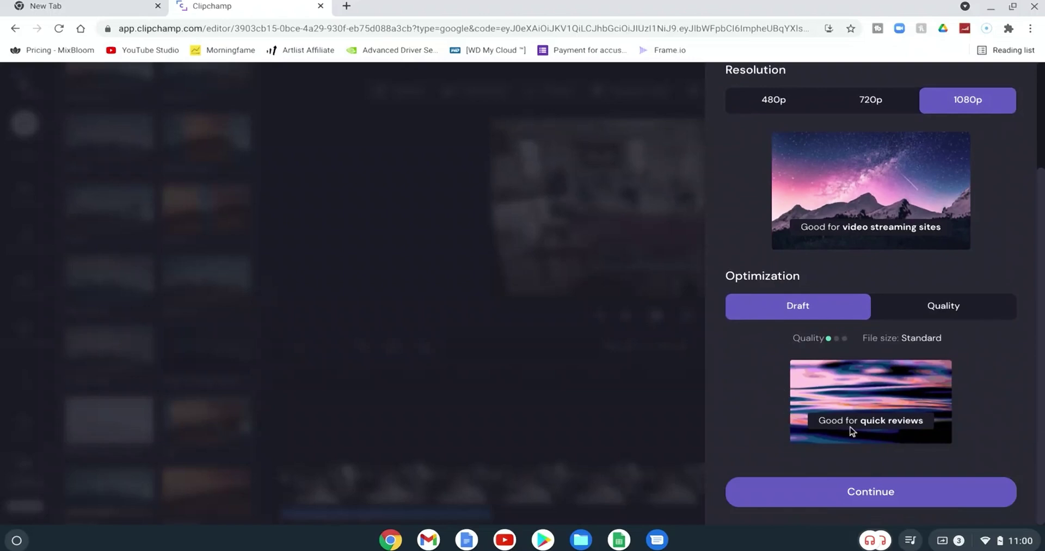
{"action": "scroll", "coordinate": [723, 419], "scroll_direction": "up", "scroll_amount": 1}
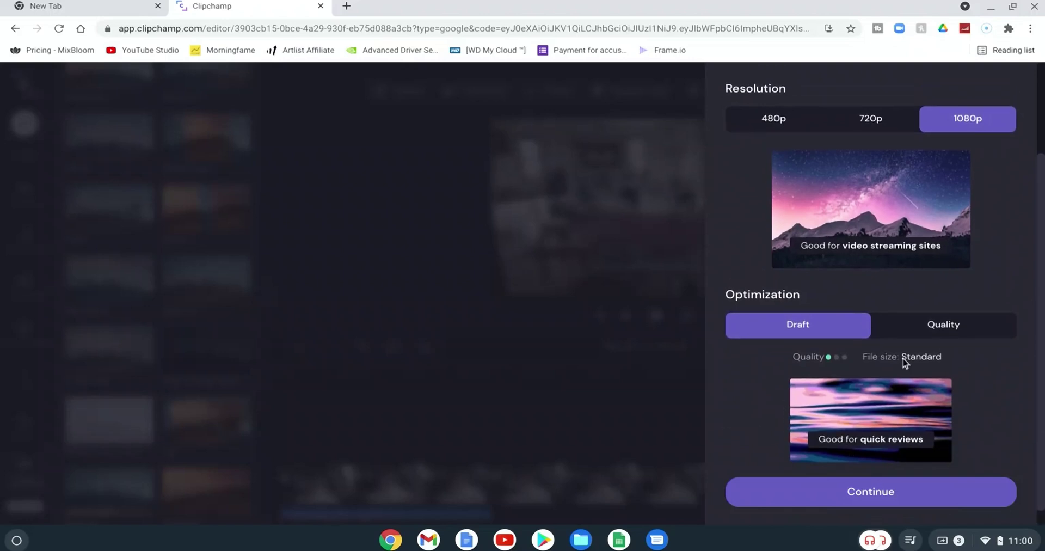
Set the export optimization to Quality and start exporting the video.
{"action": "left_click", "coordinate": [922, 335]}
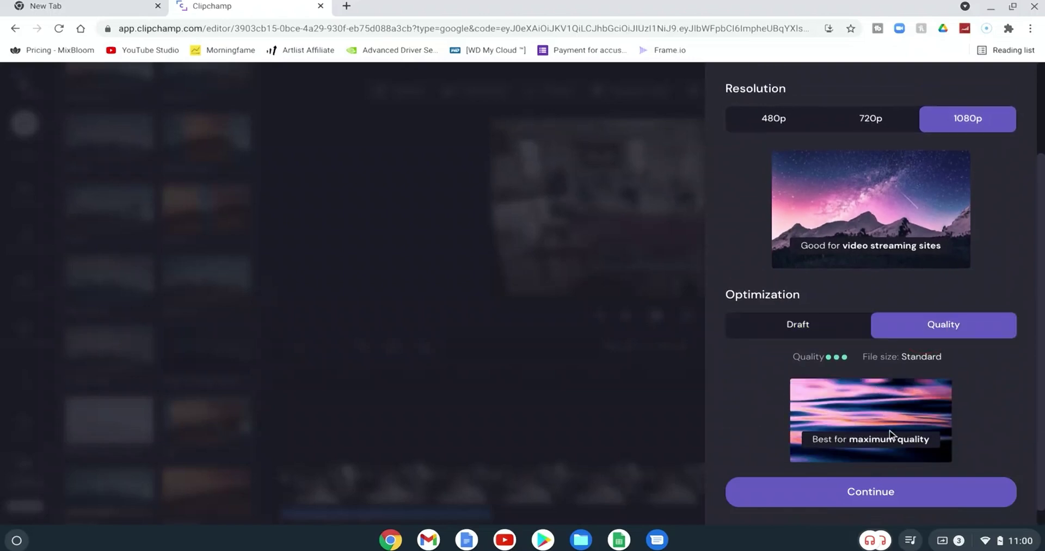
{"action": "scroll", "coordinate": [892, 433], "scroll_direction": "down", "scroll_amount": 1}
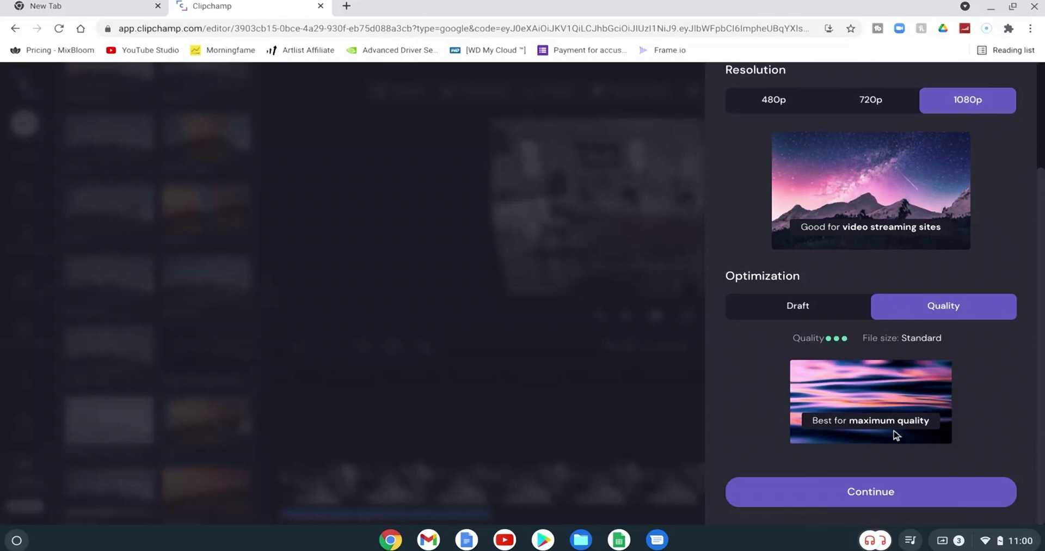
{"action": "left_click", "coordinate": [855, 492]}
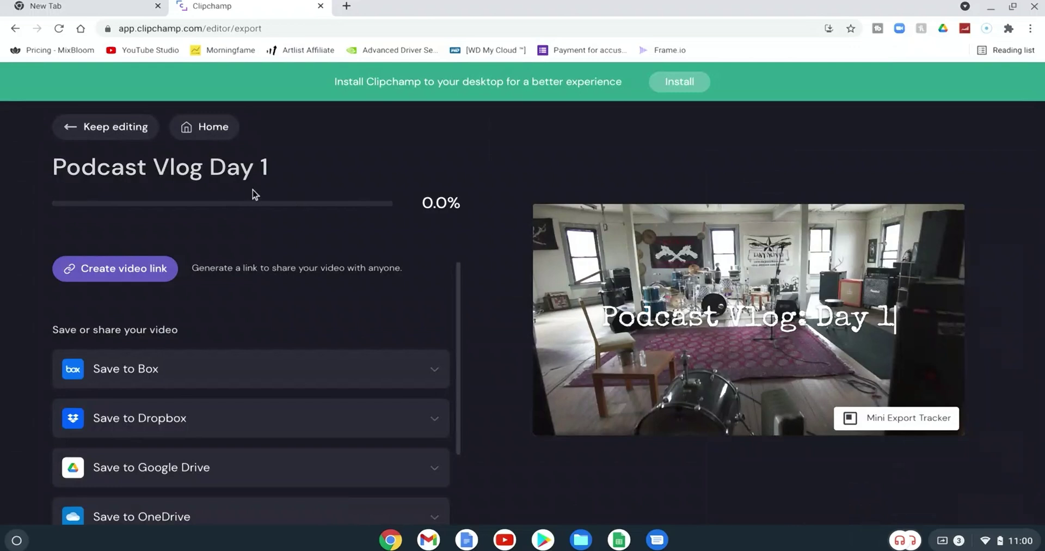
Expand the Save to Google Drive options for the exported video and open the destination folder picker.
{"action": "scroll", "coordinate": [285, 289], "scroll_direction": "down", "scroll_amount": 3}
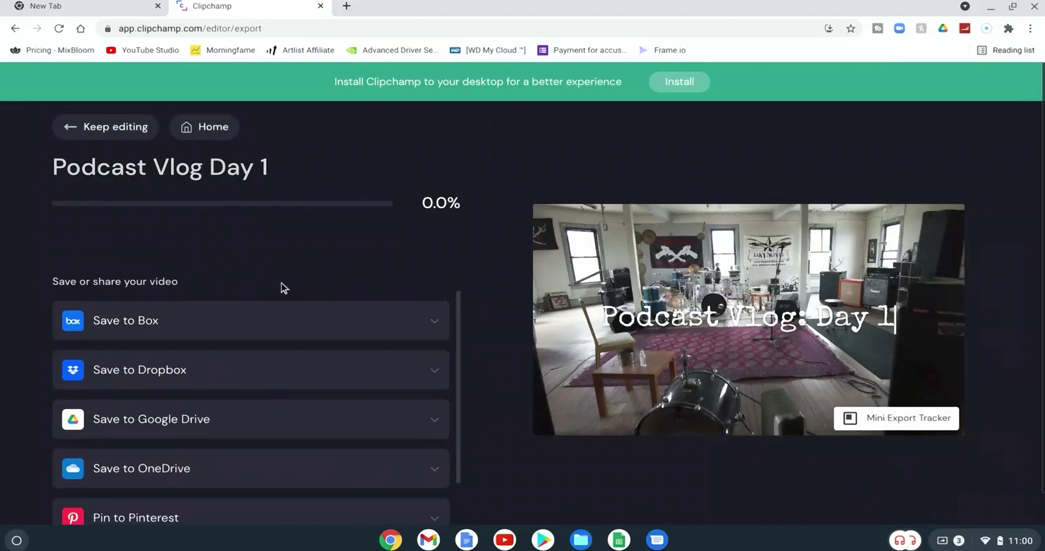
{"action": "left_click", "coordinate": [147, 386]}
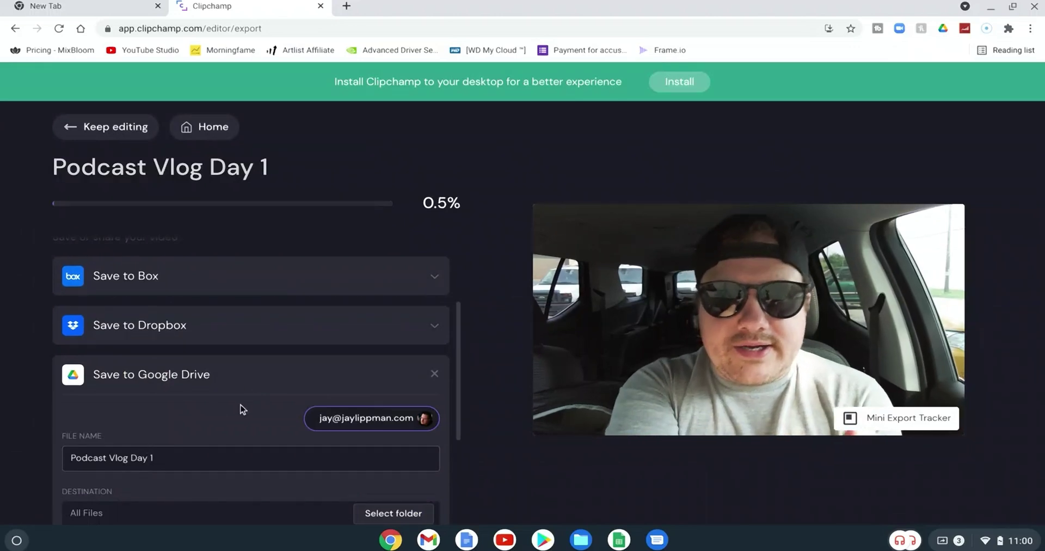
{"action": "scroll", "coordinate": [240, 406], "scroll_direction": "down", "scroll_amount": 2}
{"action": "left_click", "coordinate": [408, 457]}
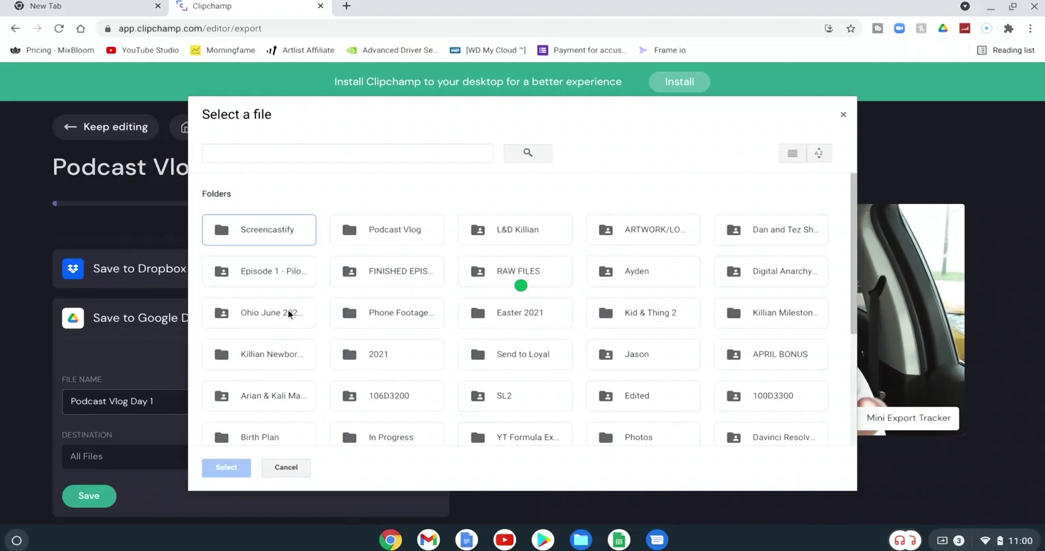
Choose the Podcast Vlog folder inside the YouTube folder as the Google Drive destination and save that setting.
{"action": "scroll", "coordinate": [381, 272], "scroll_direction": "down", "scroll_amount": 3}
{"action": "left_click", "coordinate": [231, 111]}
{"action": "type", "text": "you"}
{"action": "left_click", "coordinate": [241, 153]}
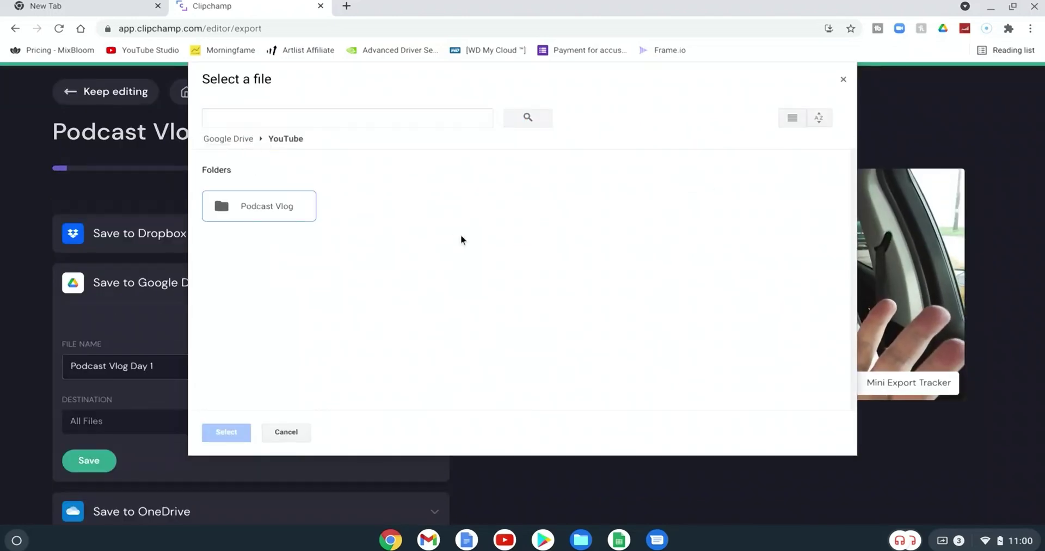
{"action": "left_click", "coordinate": [250, 217]}
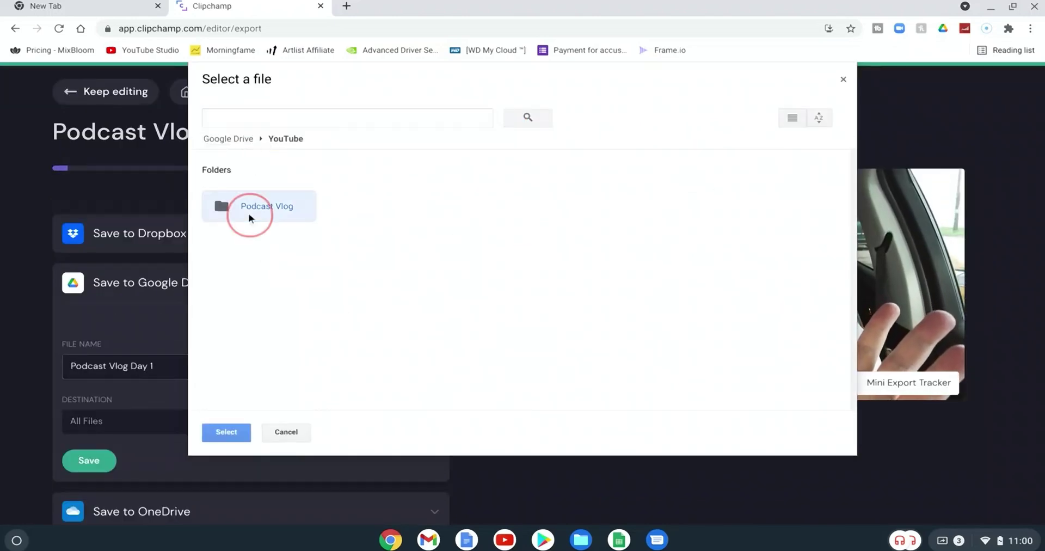
{"action": "left_click", "coordinate": [217, 435]}
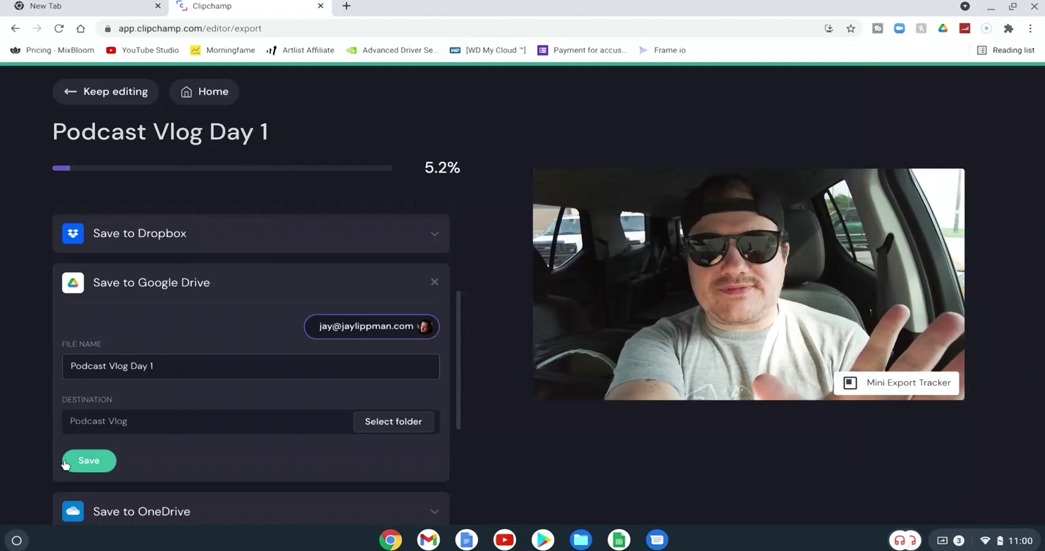
{"action": "left_click", "coordinate": [89, 460]}
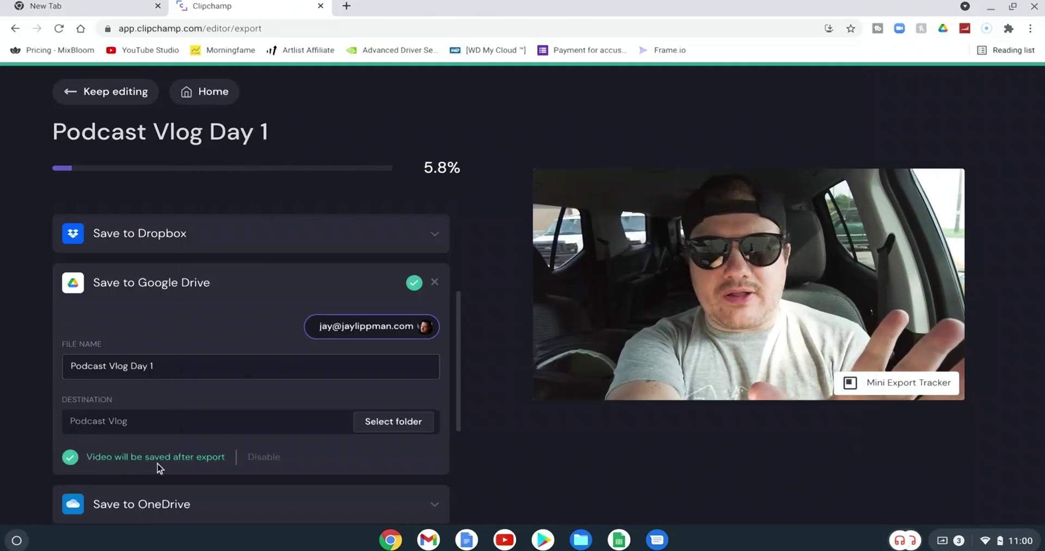